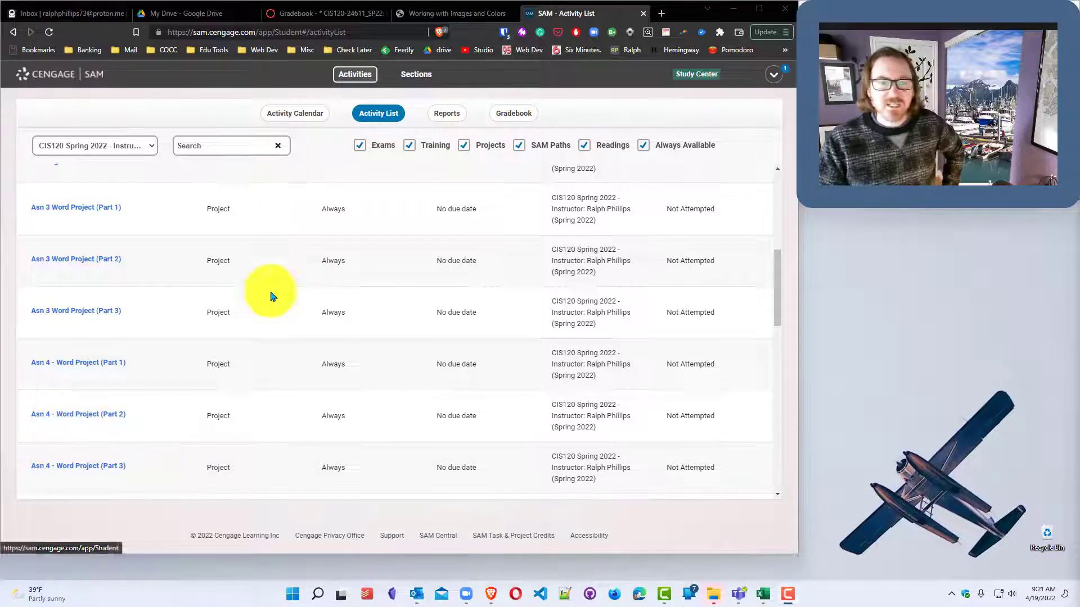
Step: Start the Asn 4 - Word Project (Part 2) assignment and save its instruction file Instructions_SC_WD19_EOM2-1.docx to the Desktop
click(86, 421)
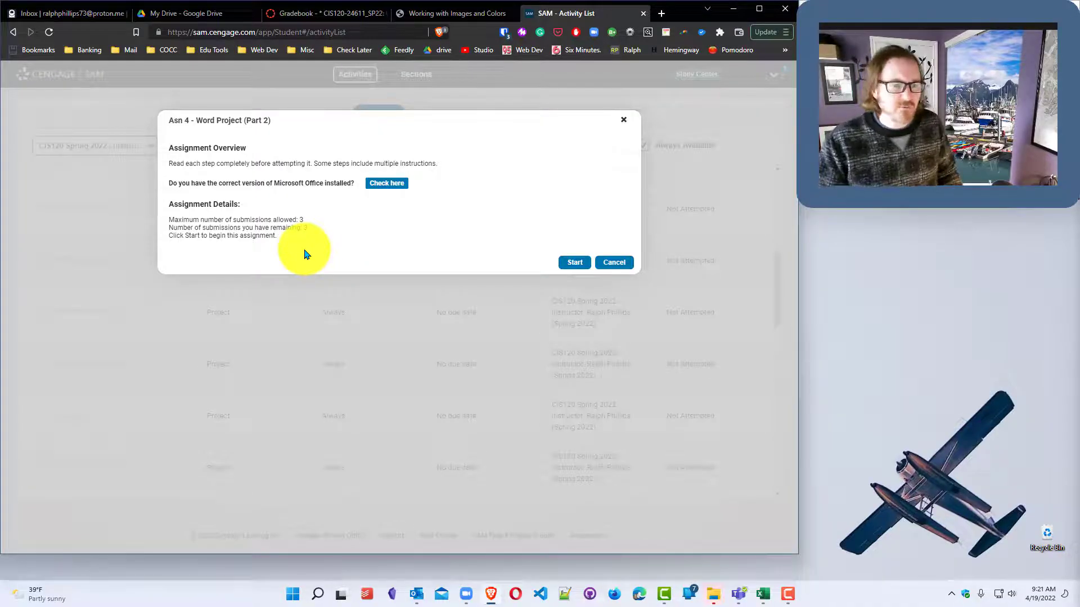
click(572, 262)
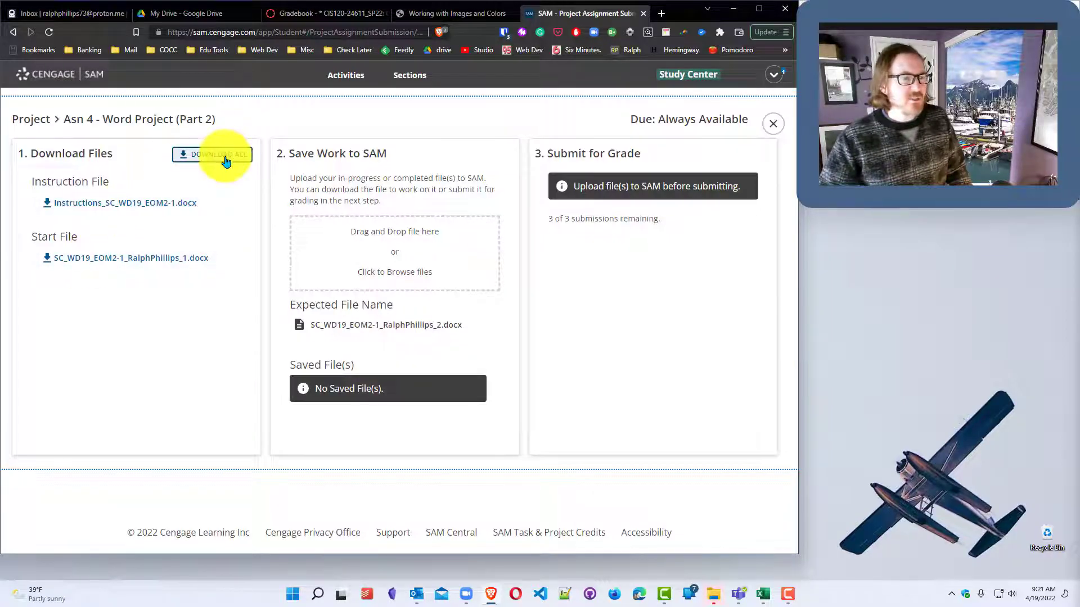
click(123, 204)
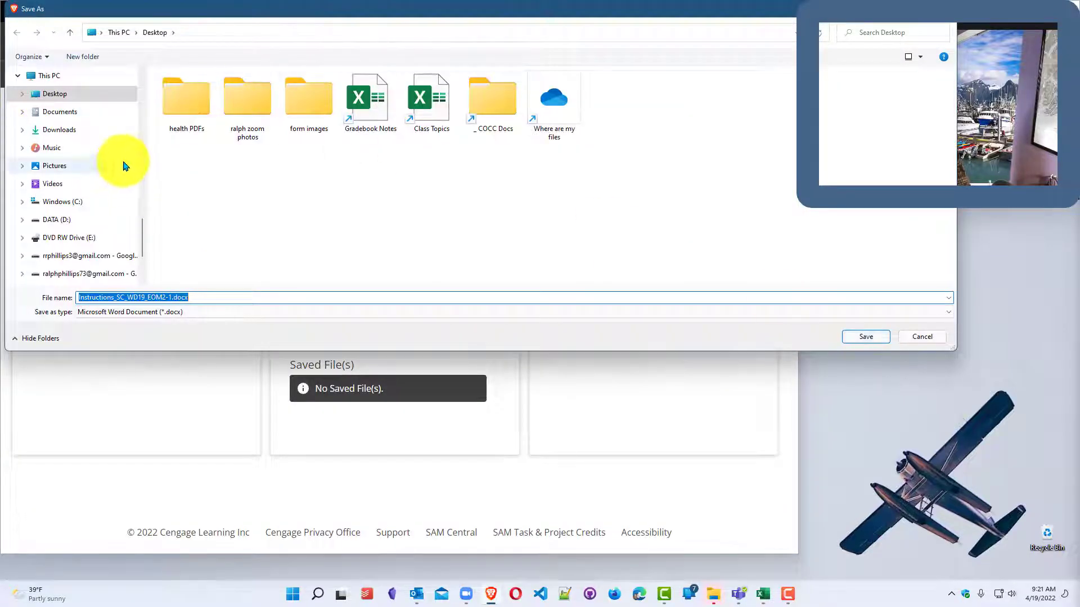
click(877, 339)
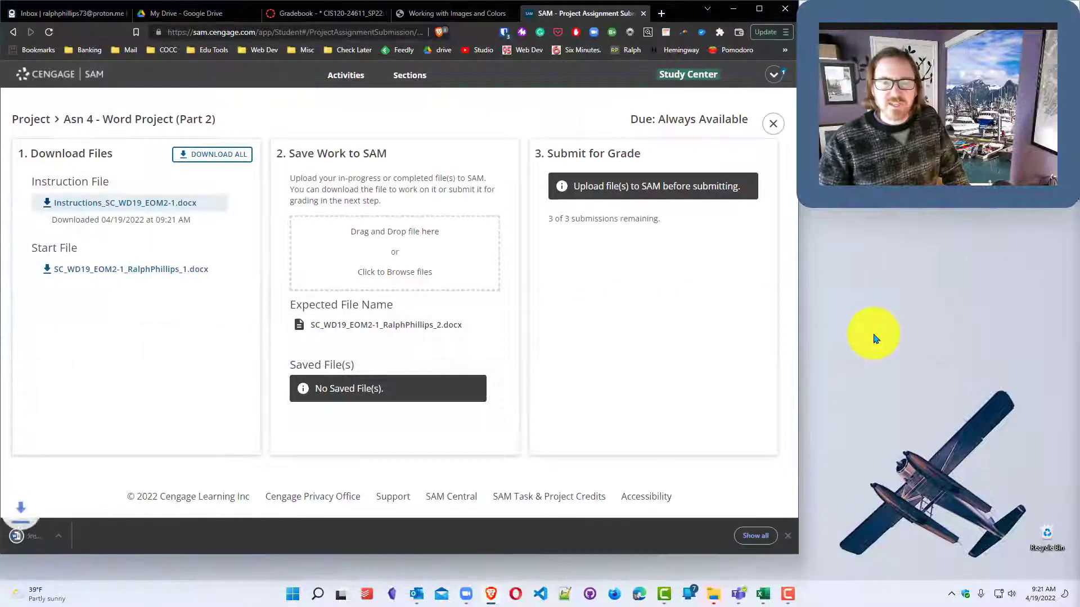
Step: Open the downloaded instruction document in Word, enable editing, and move its window out of the way of the browser
click(56, 541)
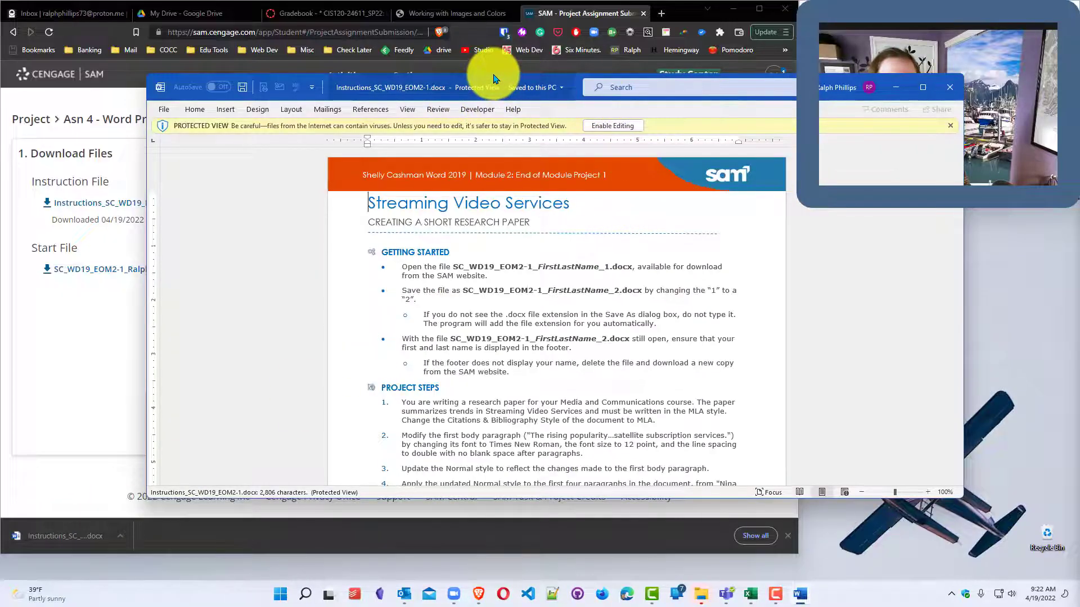
click(613, 125)
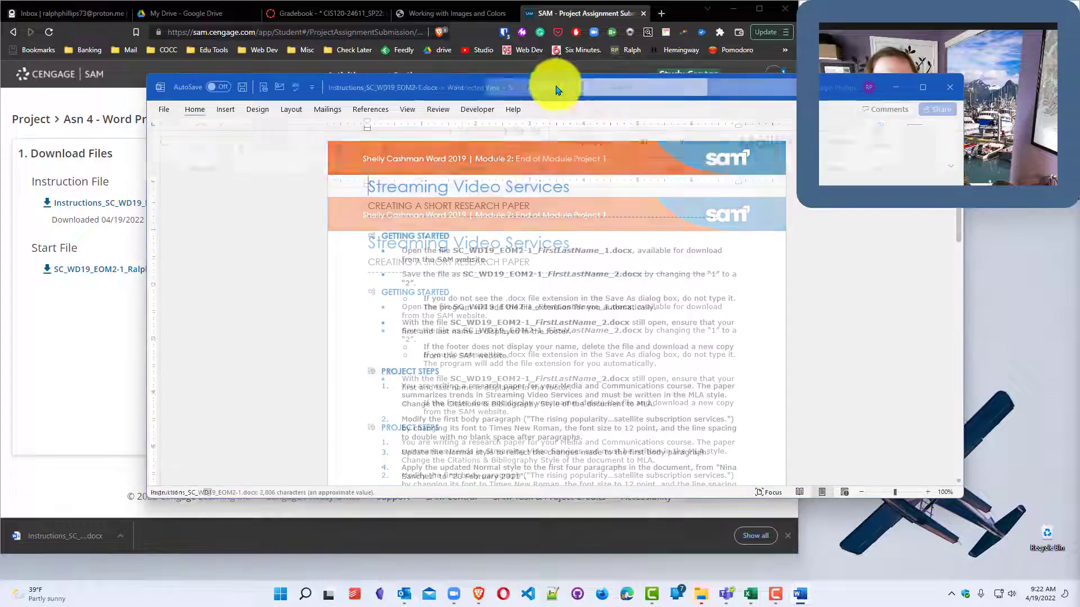
drag(735, 89, 1079, 293)
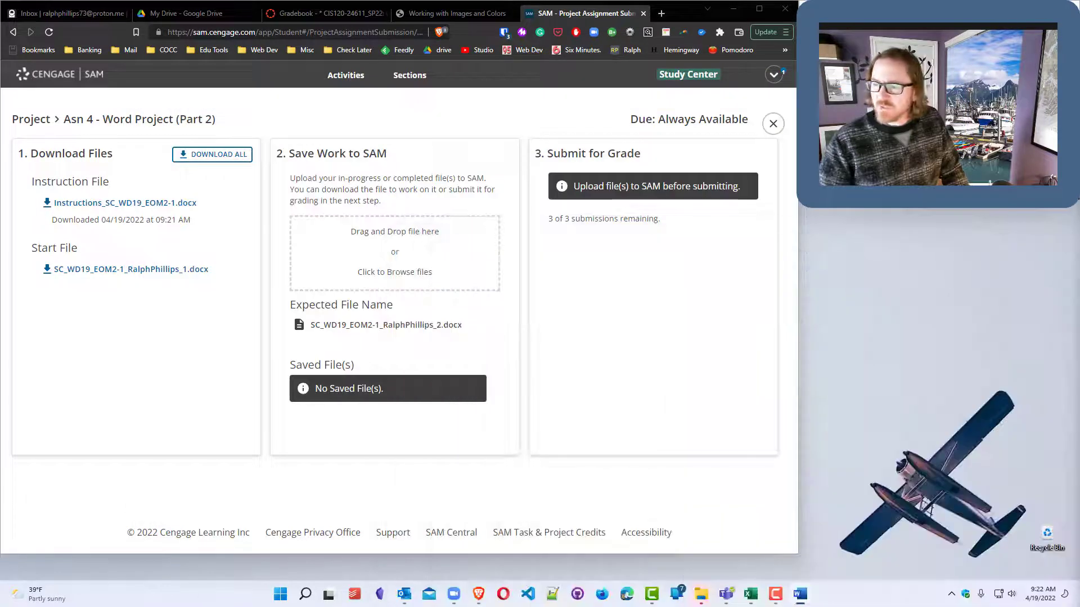
Step: Save the project's start file to the Desktop and open it for editing in Word, with its window over the browser
click(88, 275)
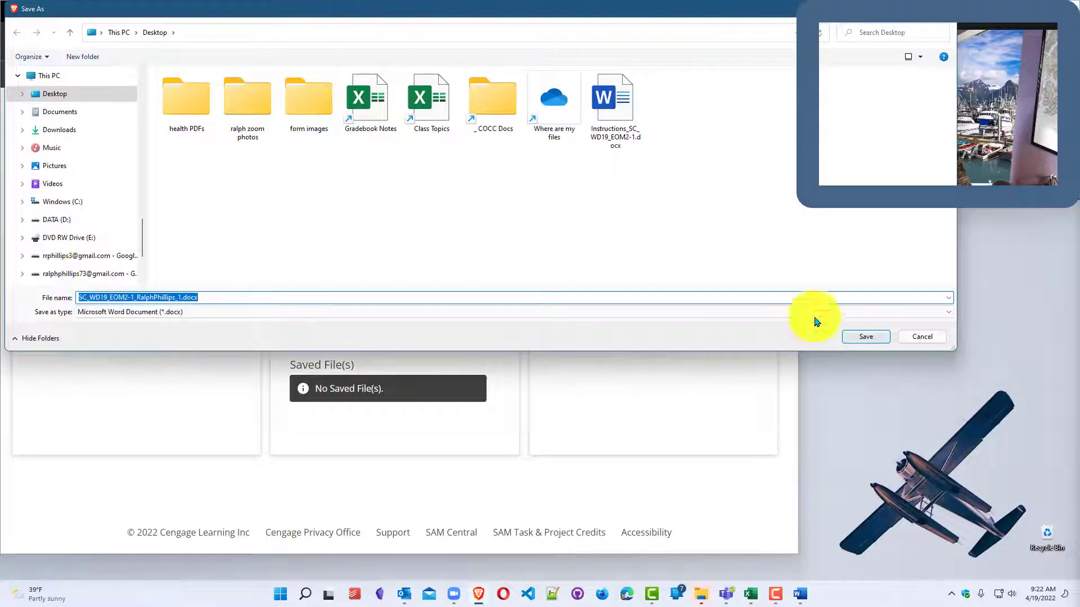
click(880, 338)
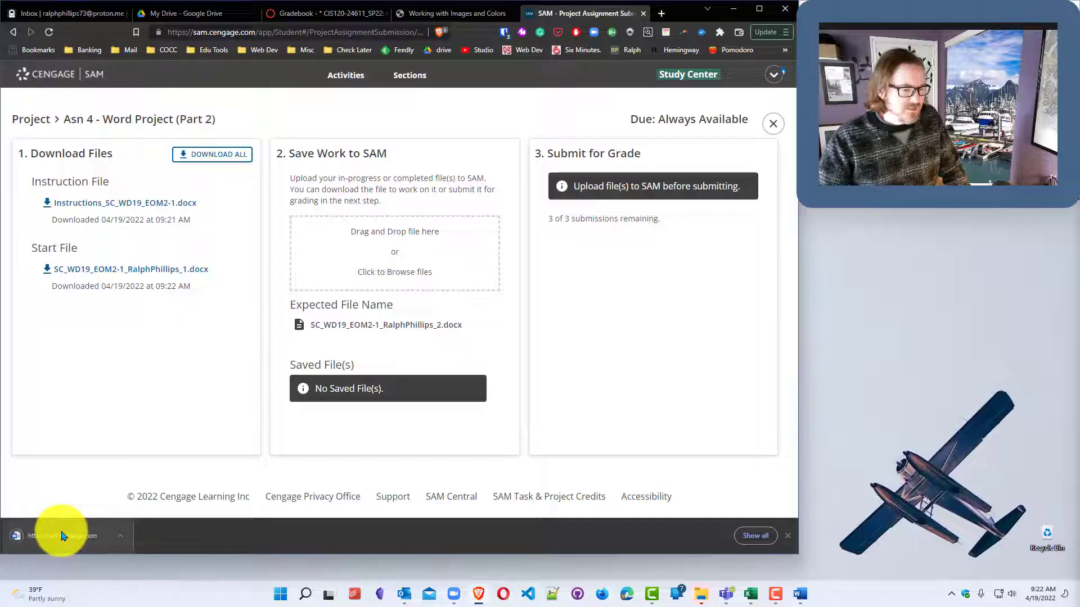
click(63, 535)
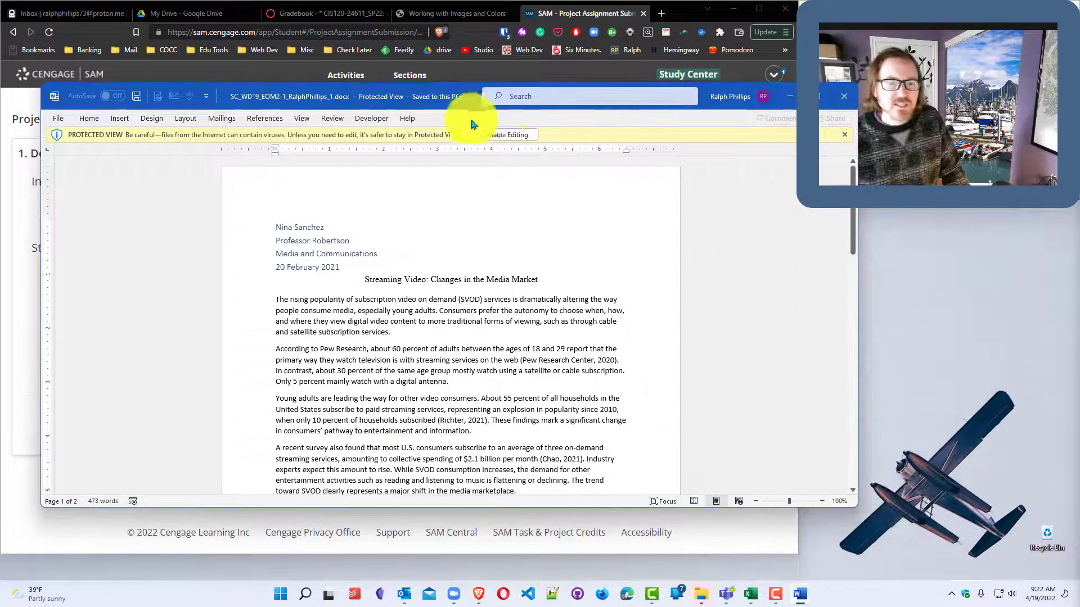
click(502, 136)
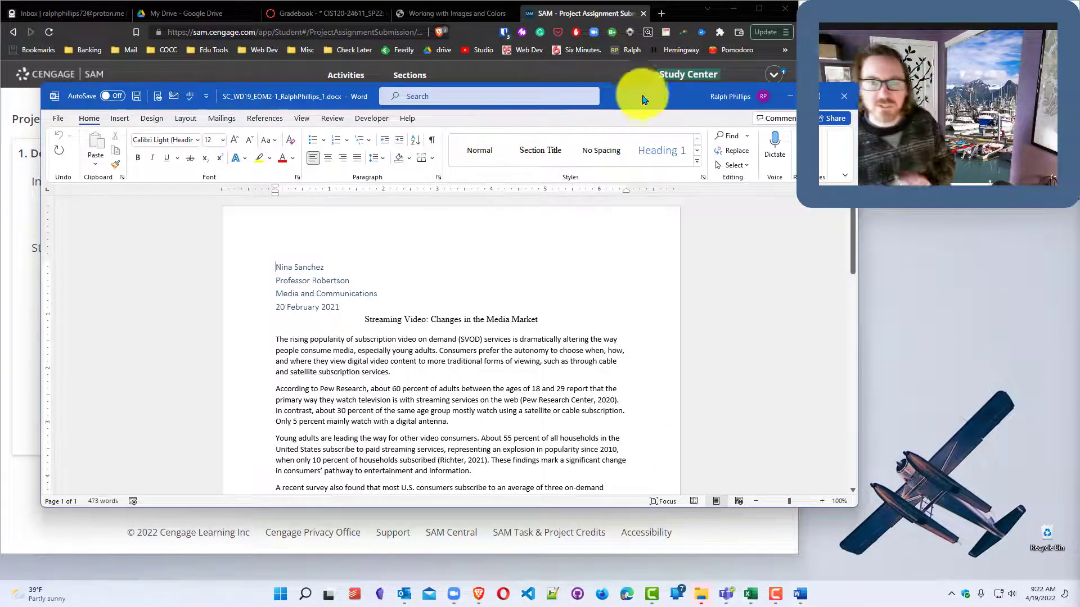
drag(638, 93, 617, 1)
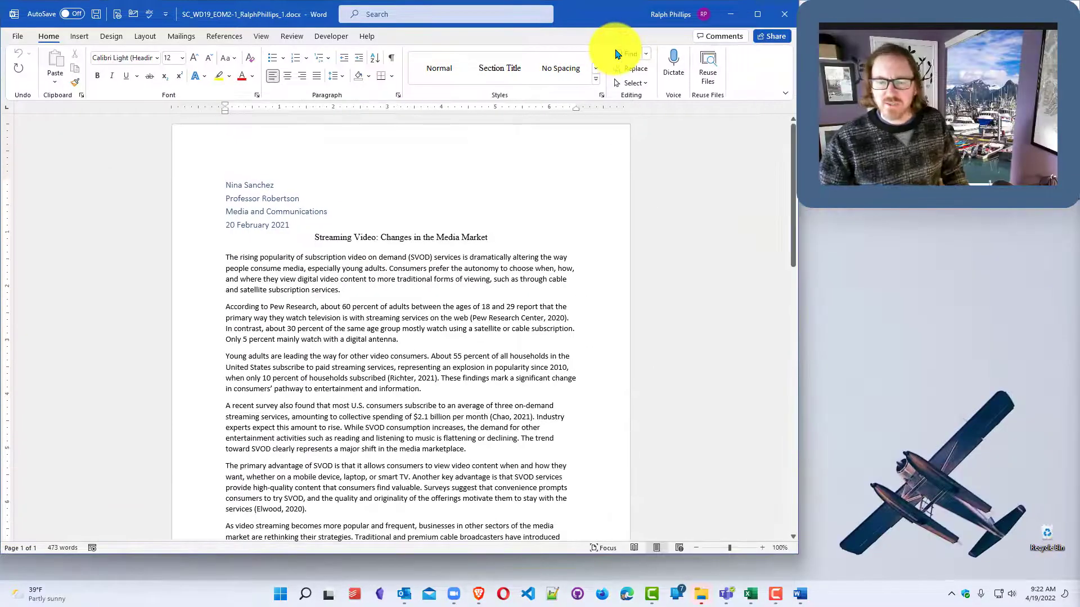
Step: Place the instructions window beside the start document, below the webcam area, and zoom it to 70%
click(800, 594)
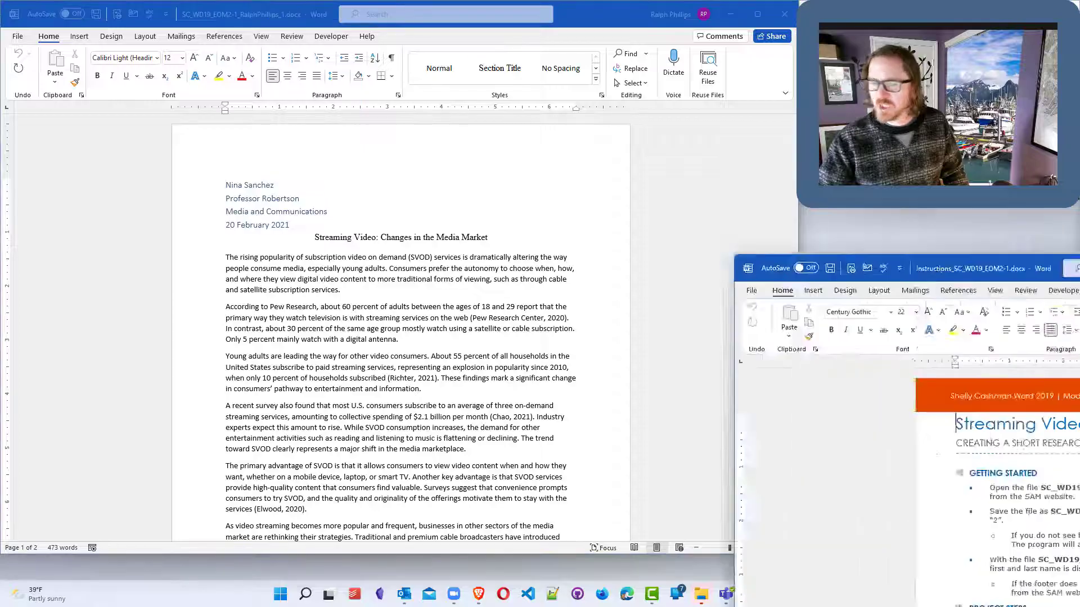
drag(972, 394, 1022, 251)
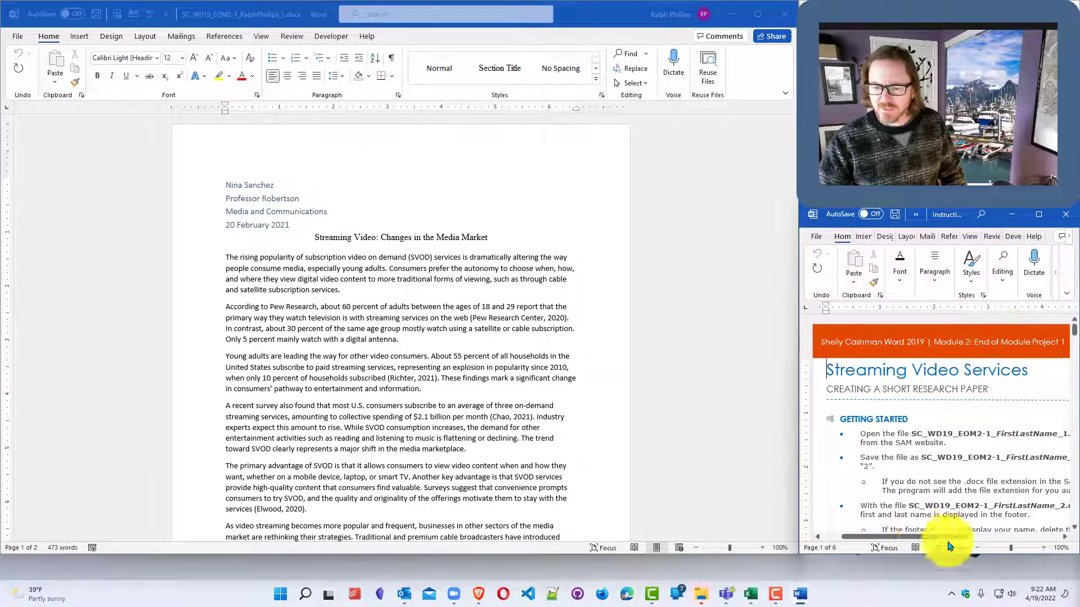
click(978, 548)
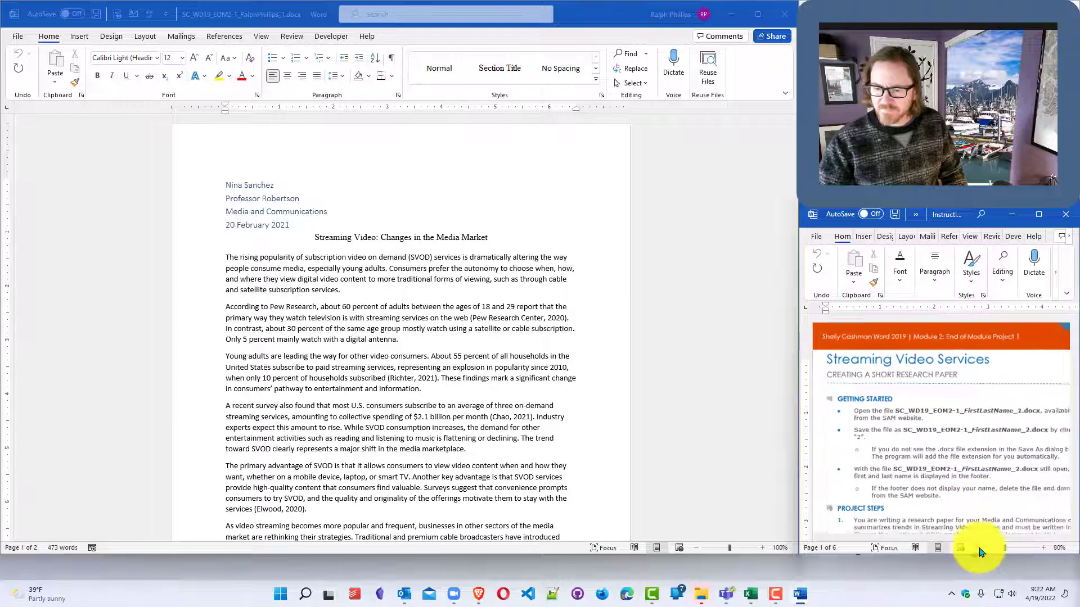
click(979, 548)
click(979, 548)
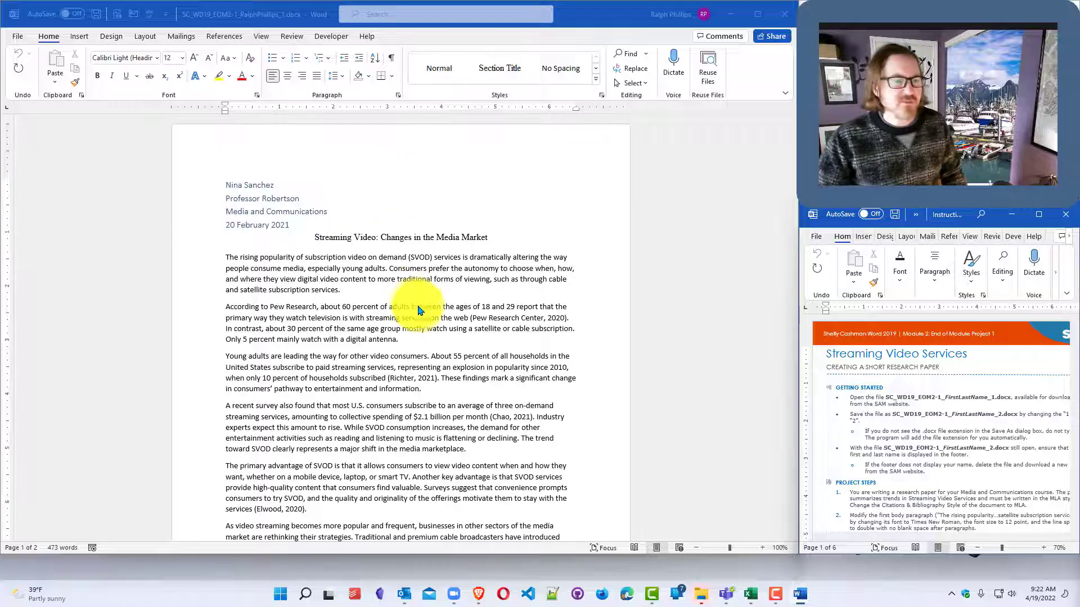
Step: Save a copy of the start document to the Desktop, changing the final 1 in its file name to 2
click(359, 291)
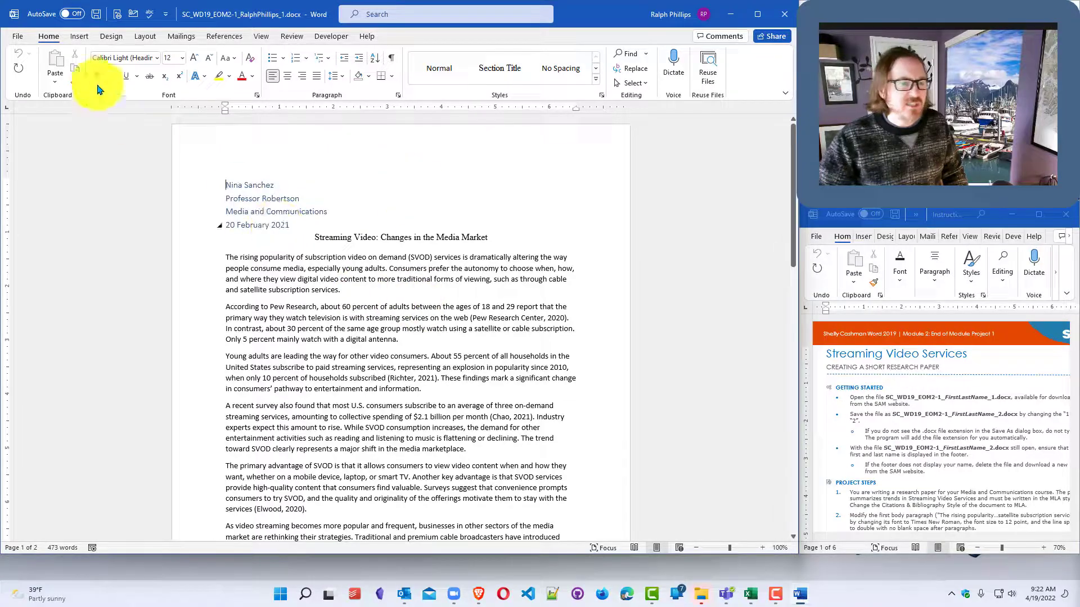
click(17, 36)
click(31, 179)
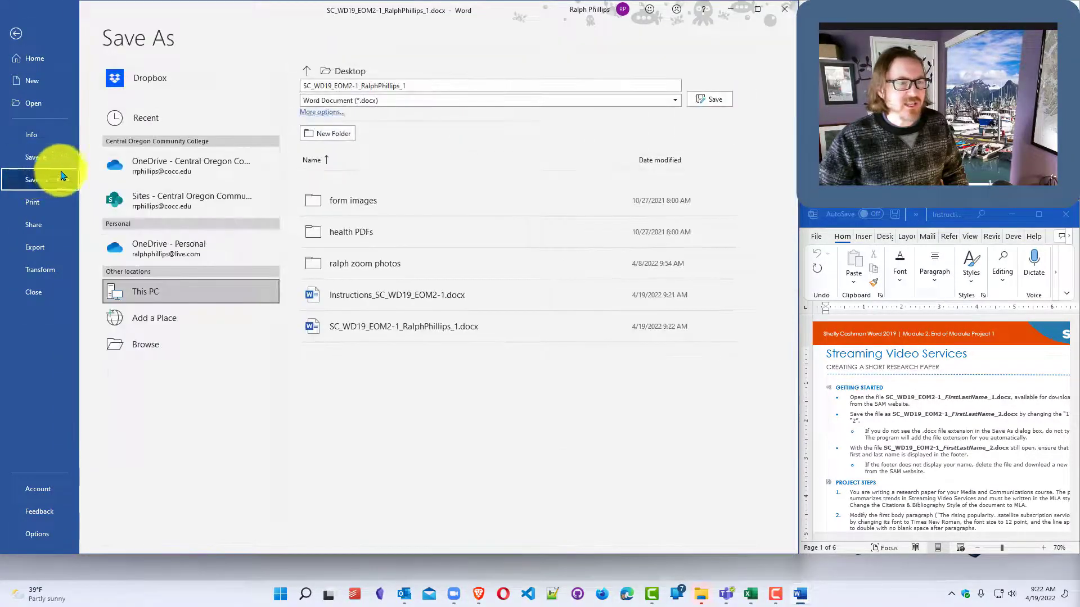
click(151, 359)
click(63, 100)
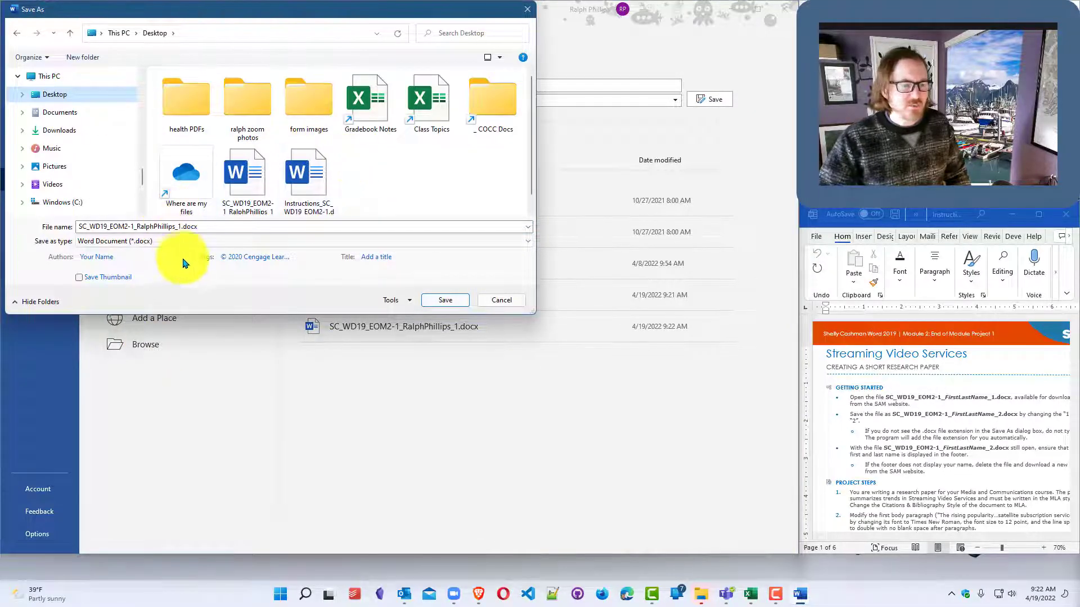
double_click(176, 227)
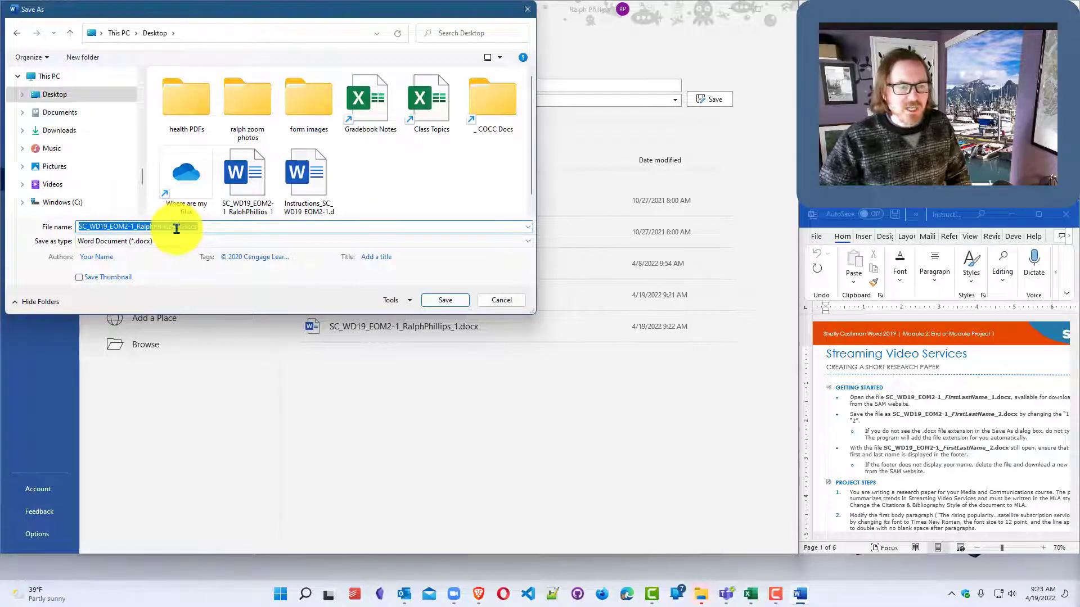
click(179, 228)
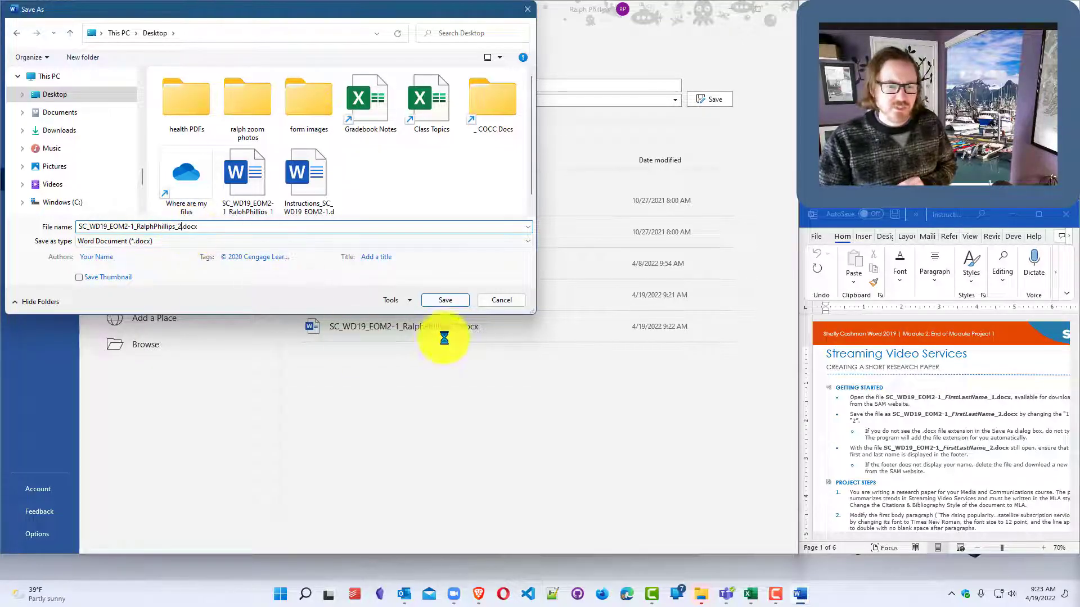
click(450, 301)
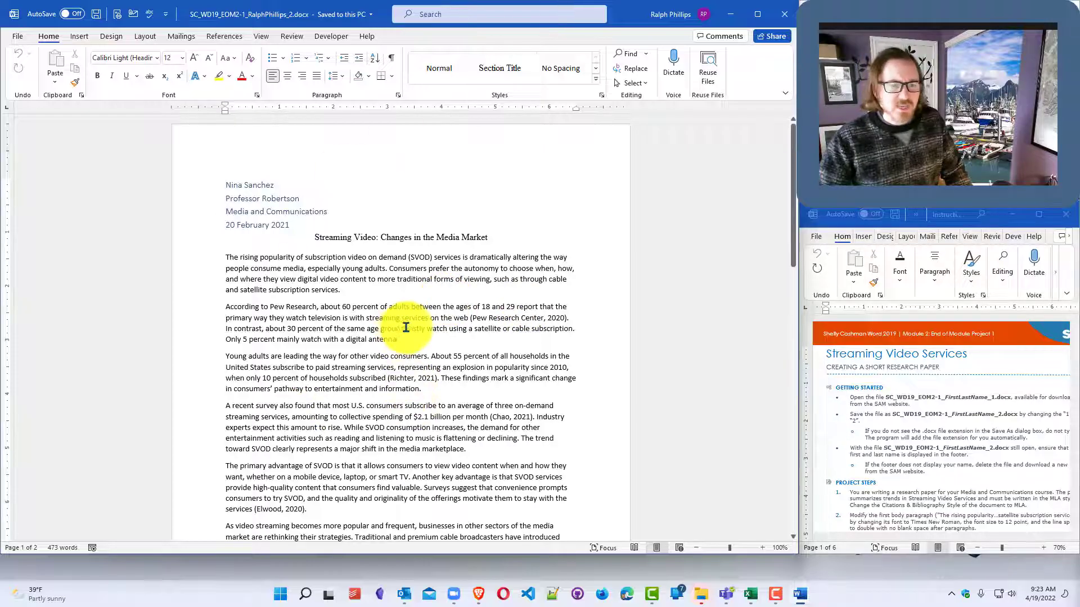
Step: Check the footer on both pages of the document for the student's first and last name
scroll(407, 332, down, 4)
scroll(408, 332, down, 10)
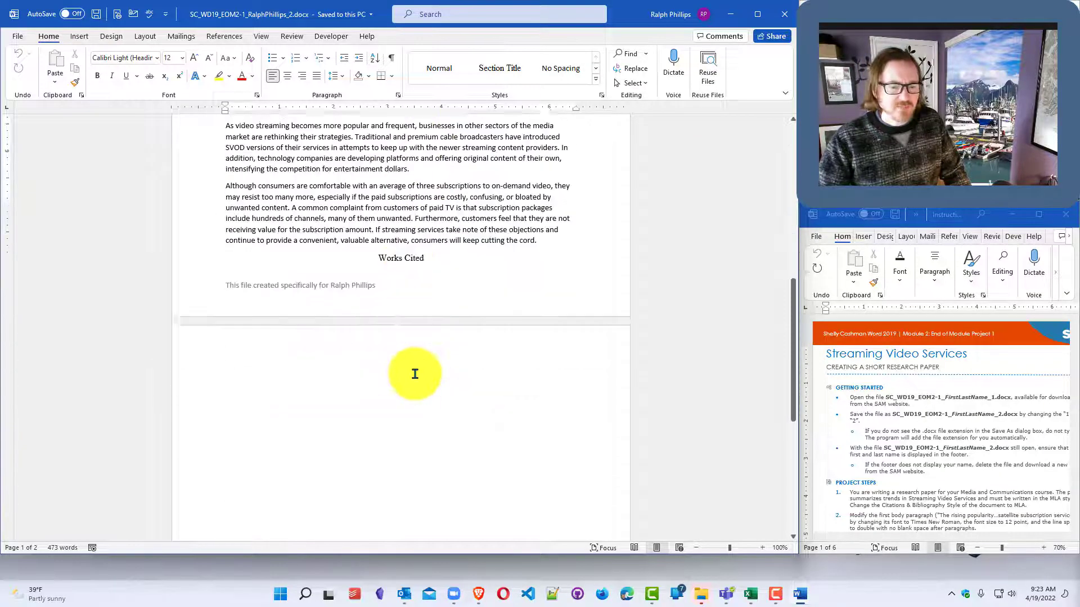
scroll(415, 378, up, 11)
scroll(422, 374, down, 20)
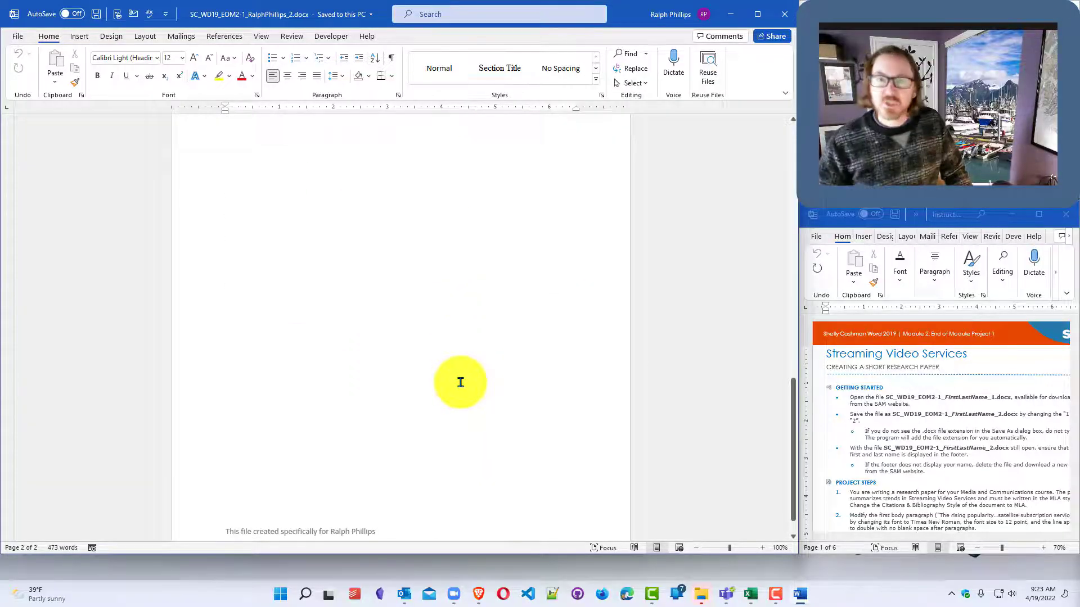
scroll(551, 394, up, 15)
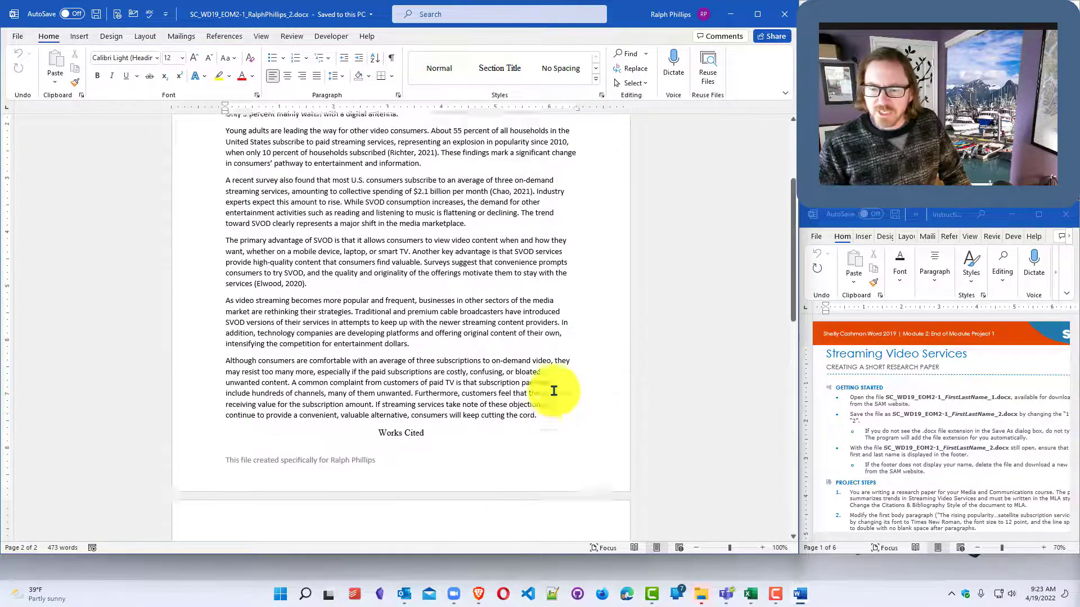
scroll(554, 390, up, 7)
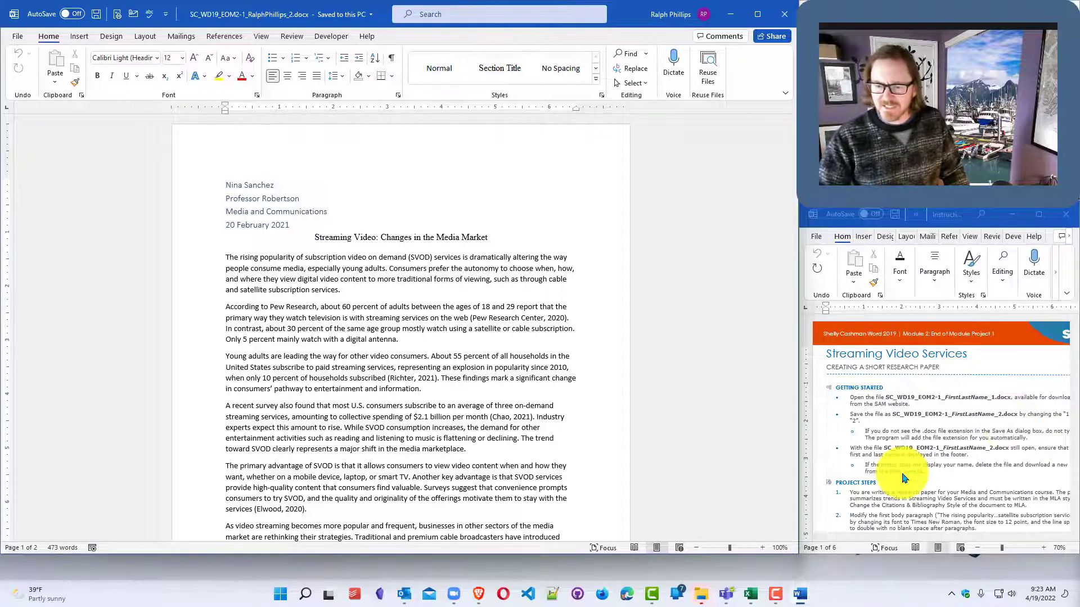
Step: Bring the Project Steps list into view in the instructions and set the research paper's citation and bibliography style to MLA
scroll(963, 441, down, 3)
scroll(960, 446, down, 3)
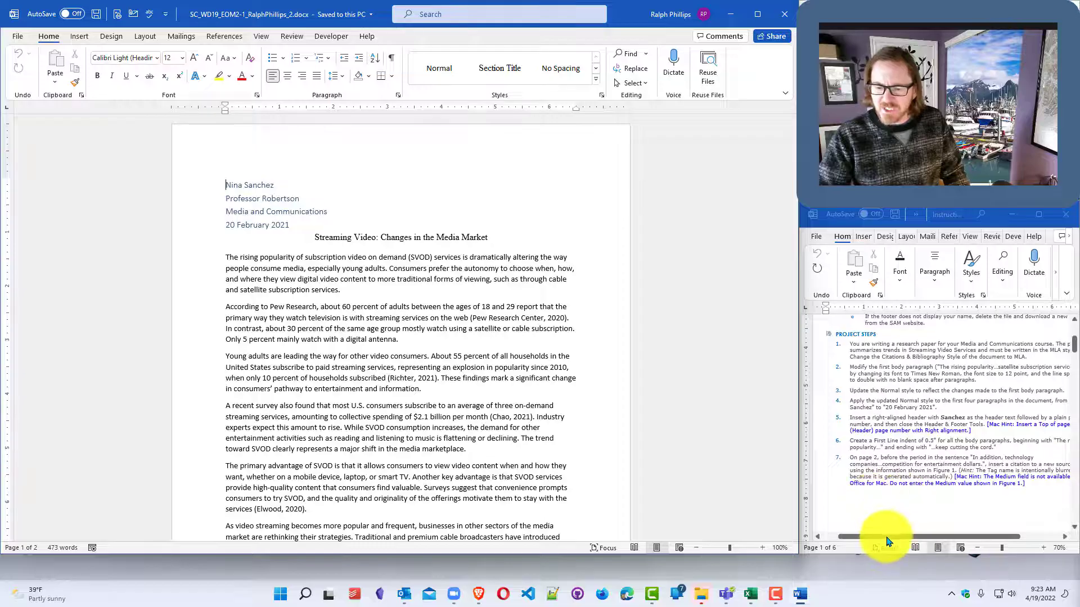
drag(886, 538, 912, 542)
drag(913, 541, 897, 540)
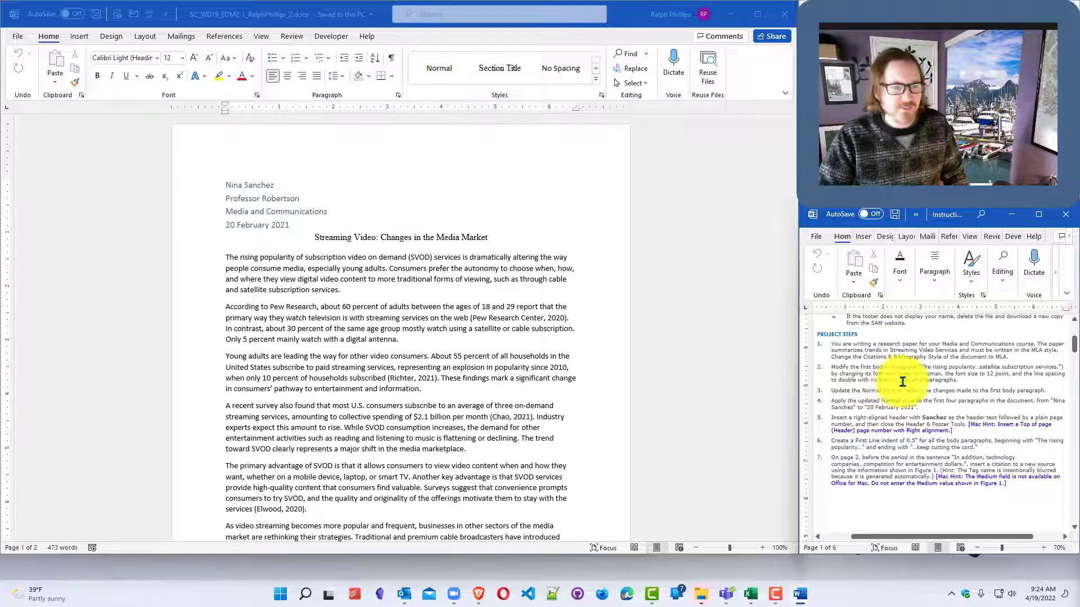
click(218, 38)
click(219, 38)
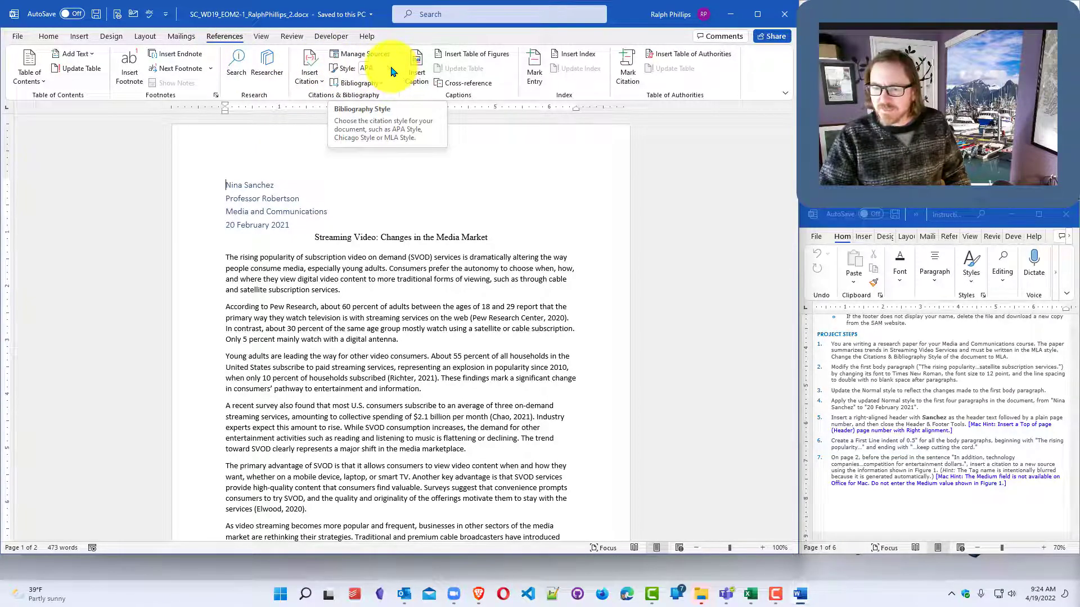
click(389, 69)
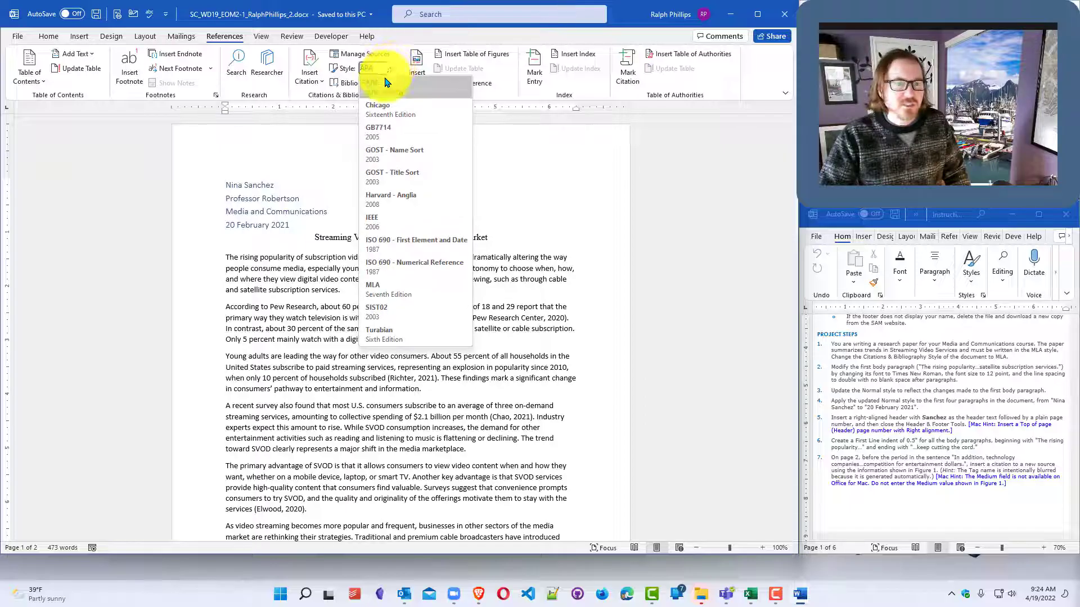
click(412, 293)
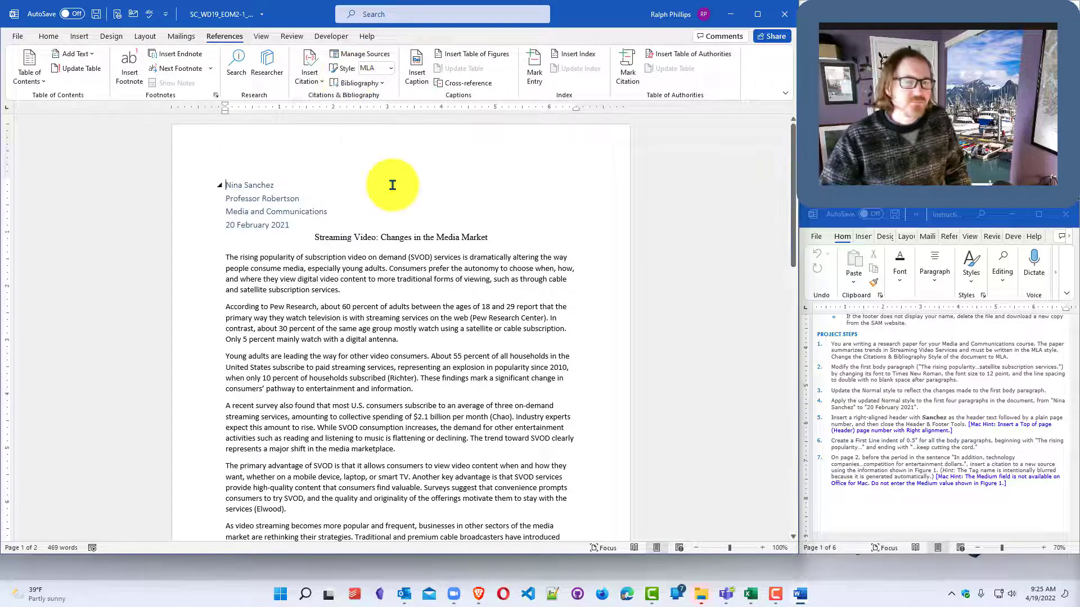
Step: Format the first body paragraph, beginning "The rising popularity", in Times New Roman at 12 point
click(843, 349)
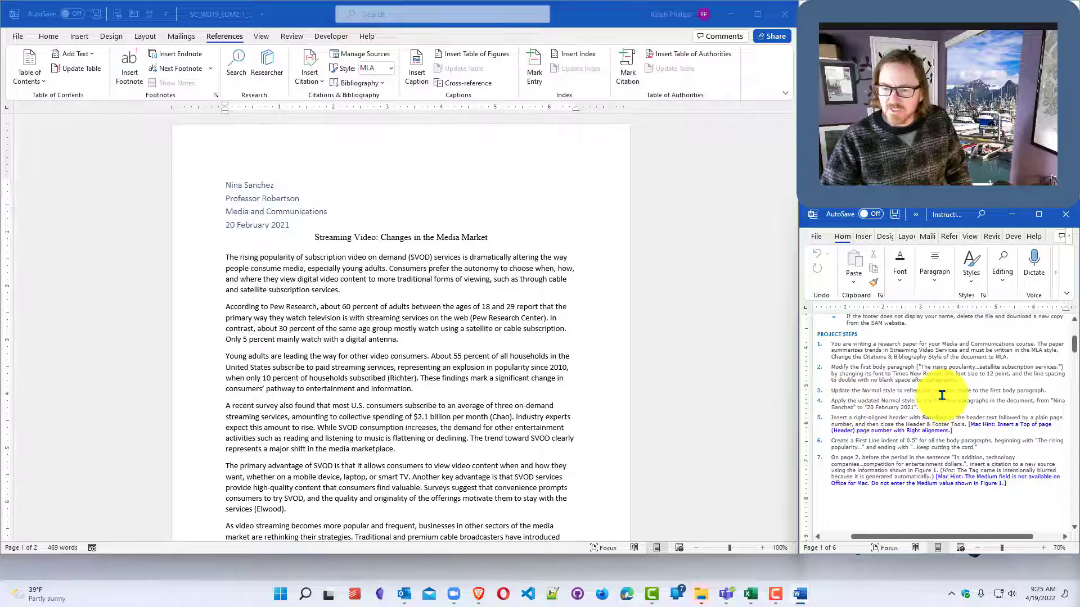
click(242, 251)
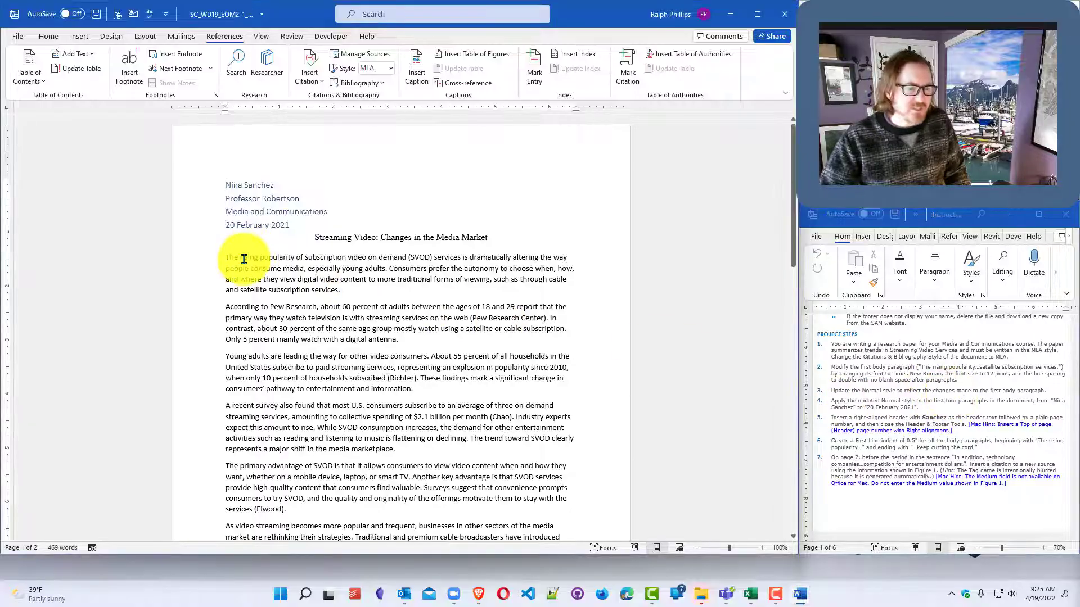
double_click(279, 268)
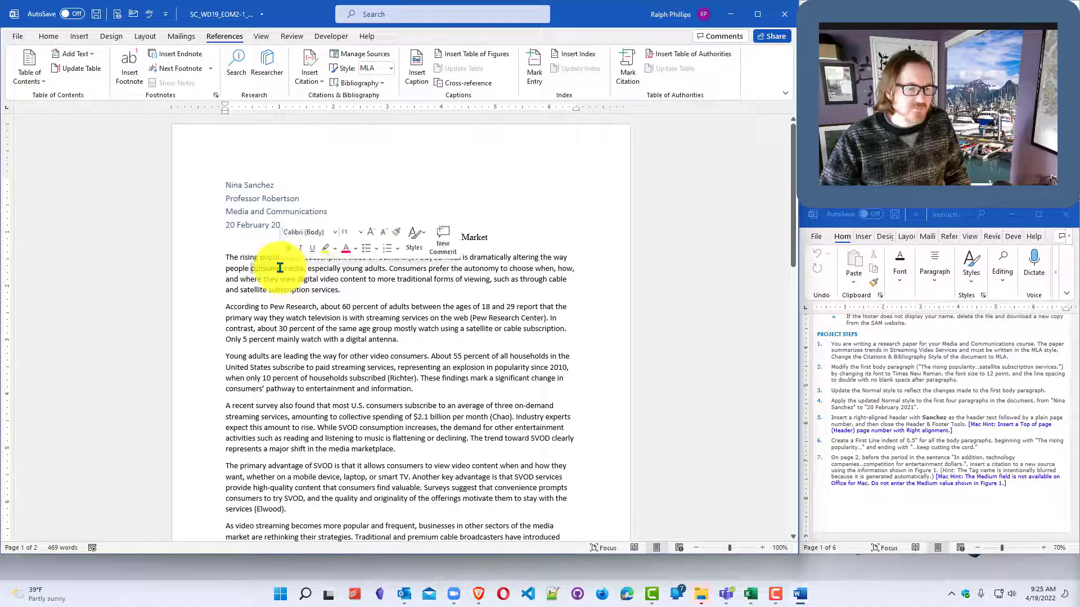
triple_click(319, 283)
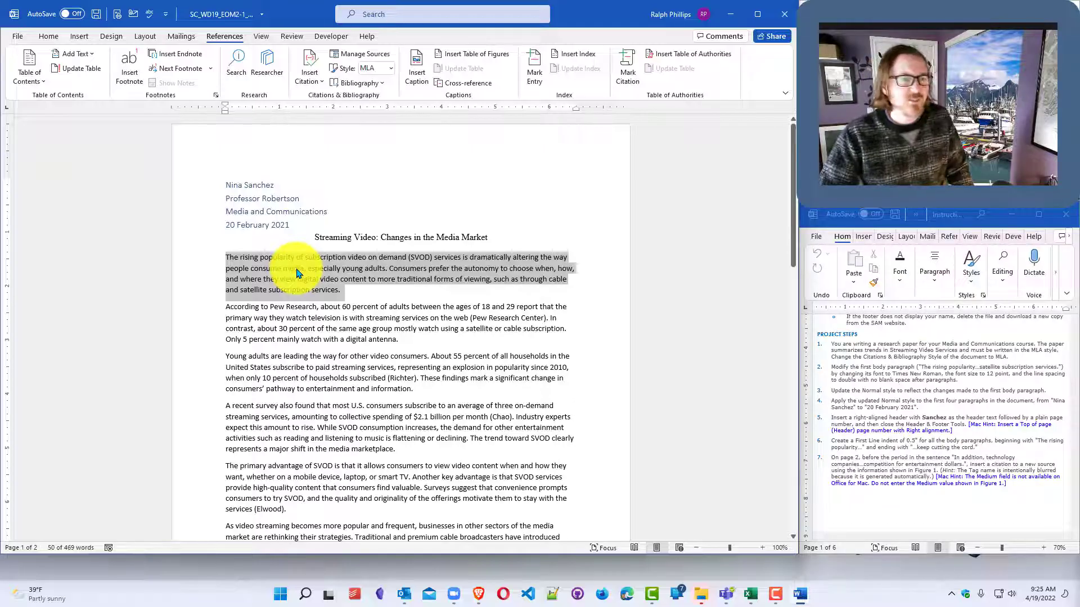
click(48, 38)
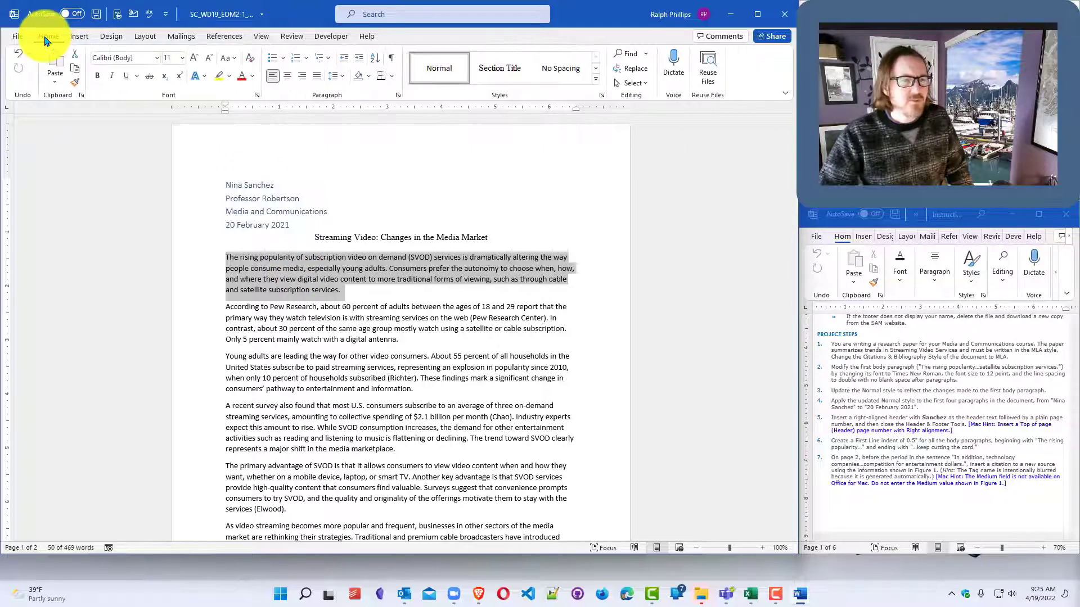
click(156, 59)
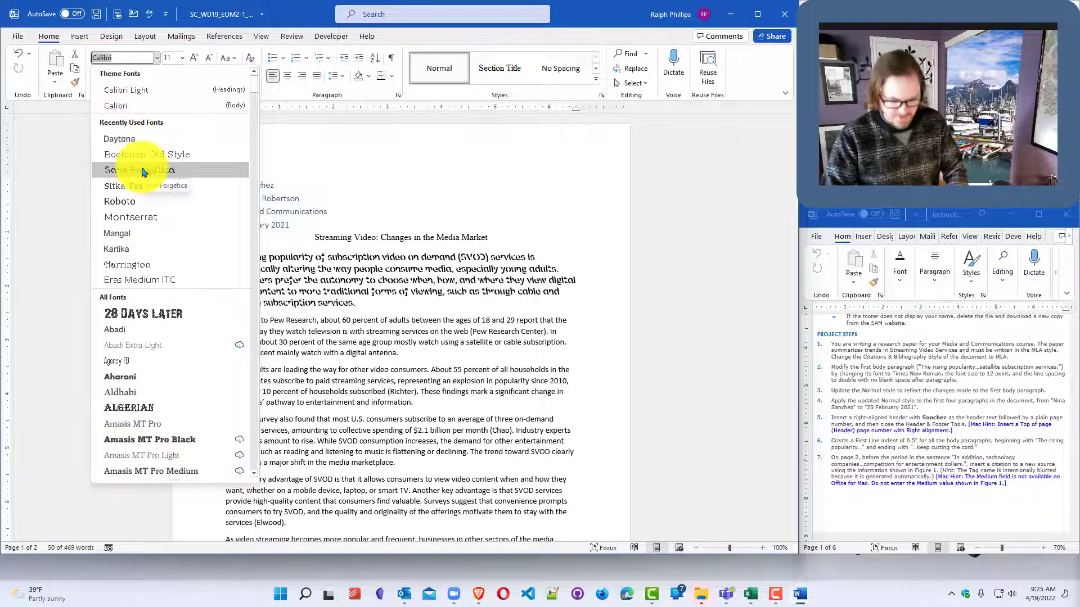
text(Times New Roman)
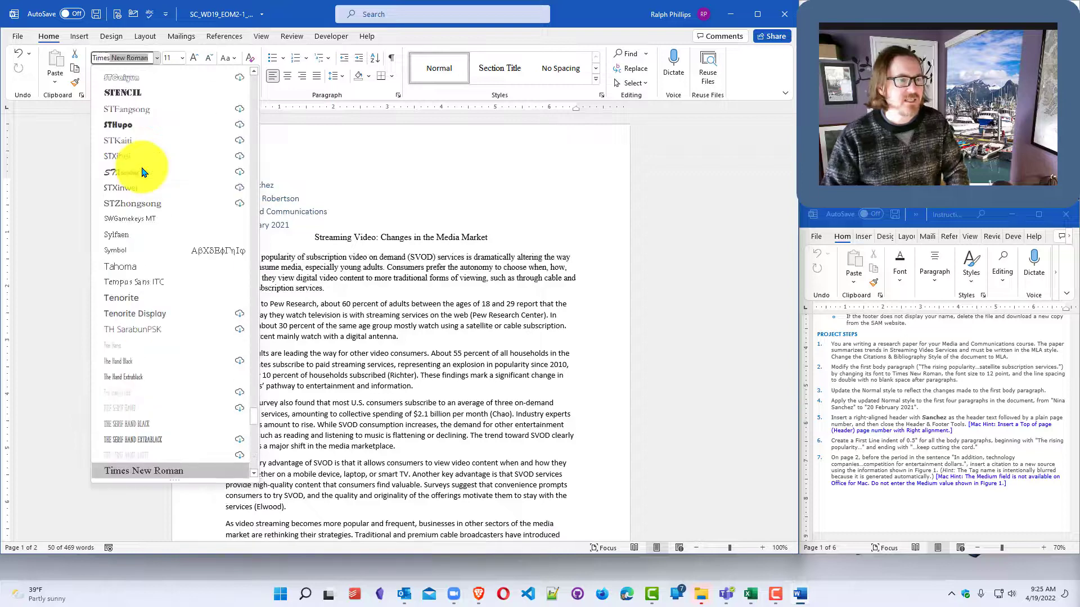
click(145, 474)
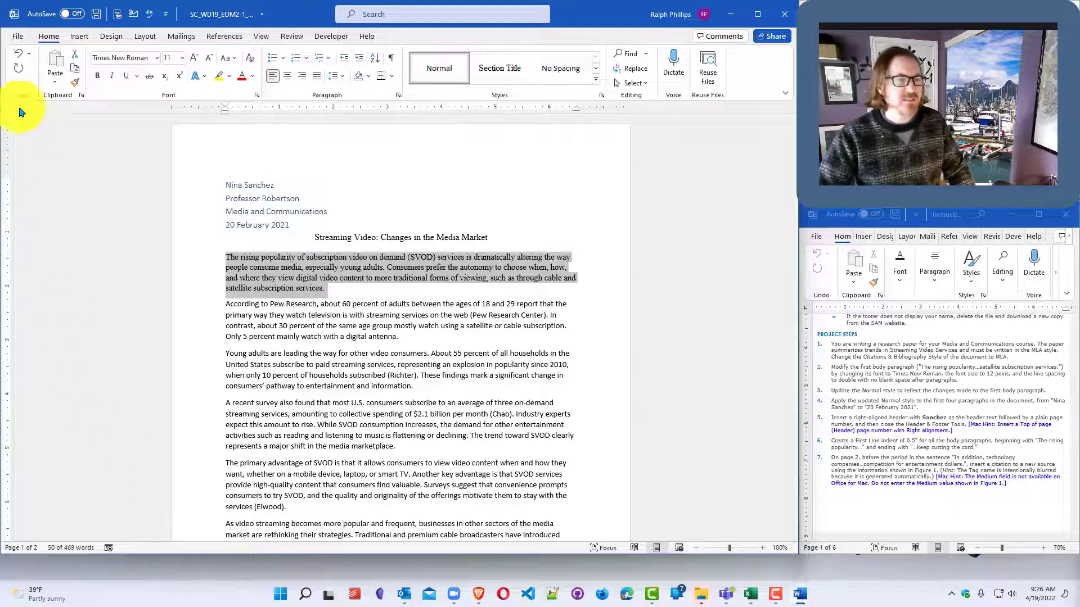
click(177, 58)
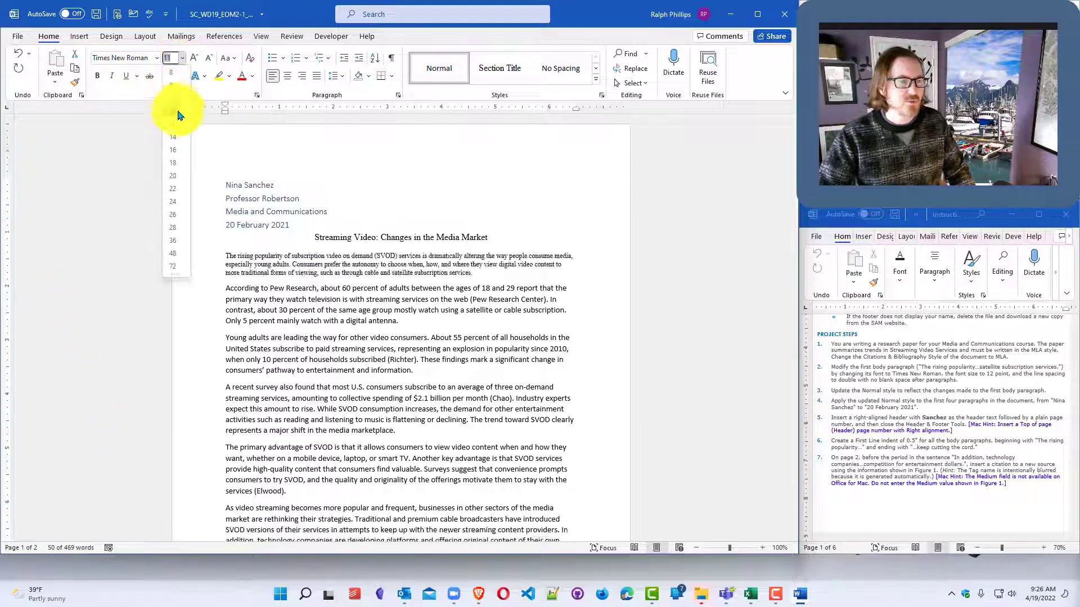
click(176, 128)
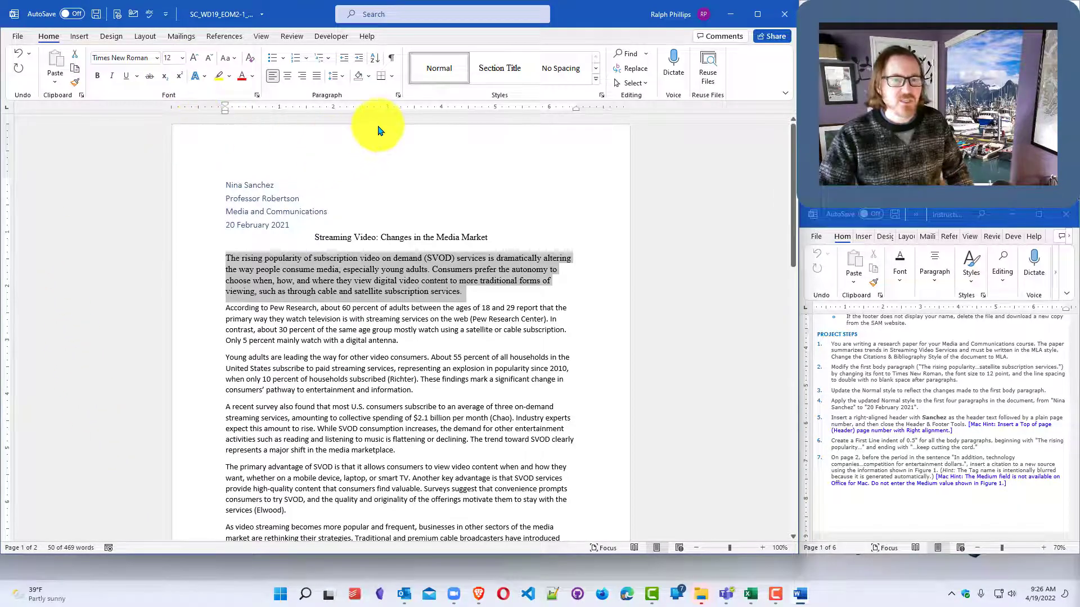
Step: Set the first body paragraph's line spacing to 2.0 and reduce the space after it to 0 pt
click(338, 77)
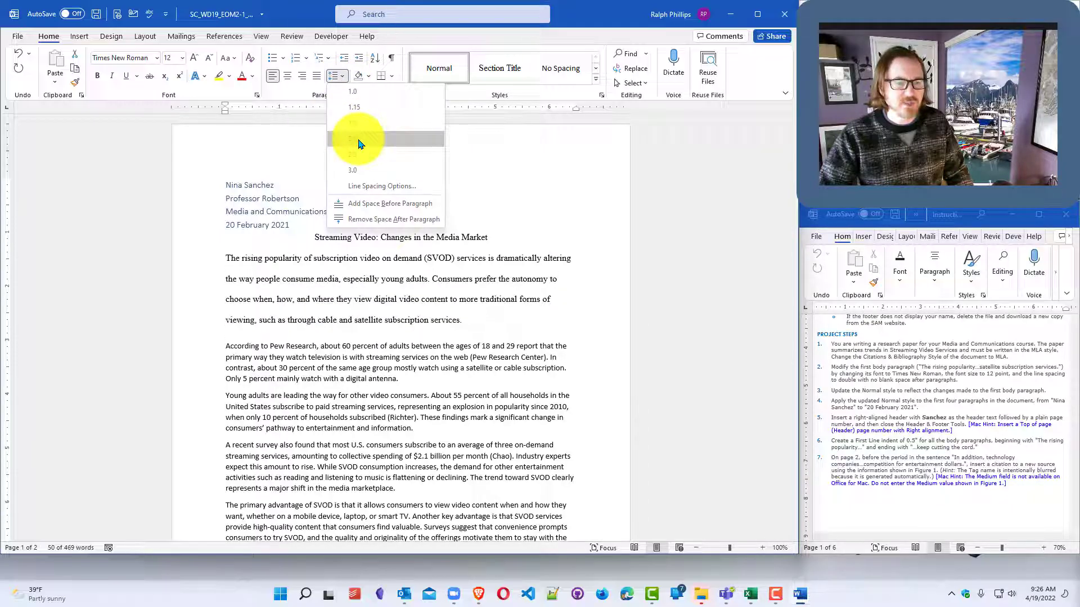
click(360, 140)
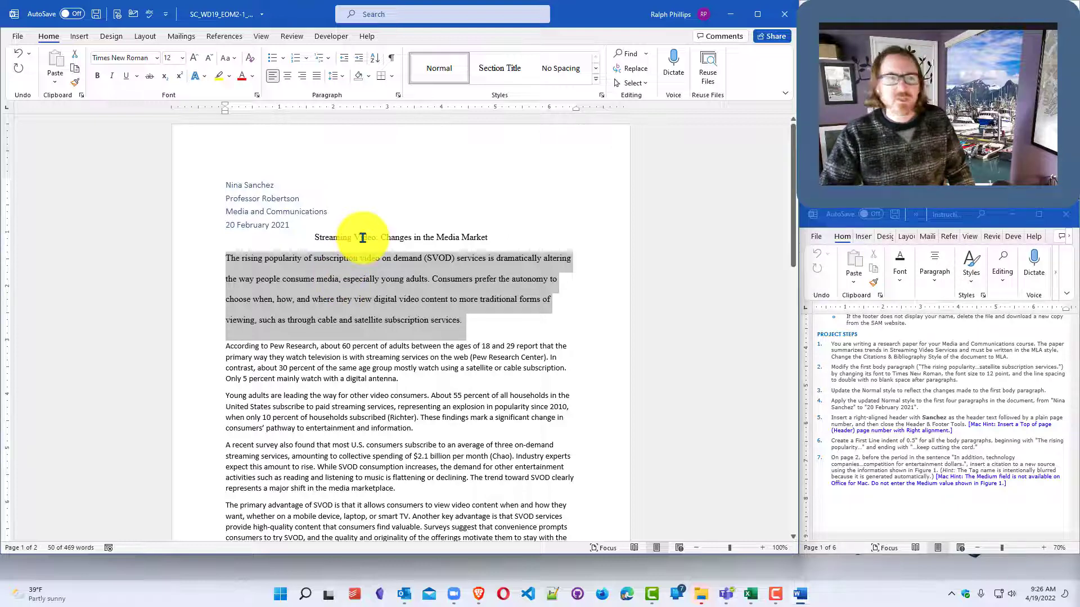
click(144, 39)
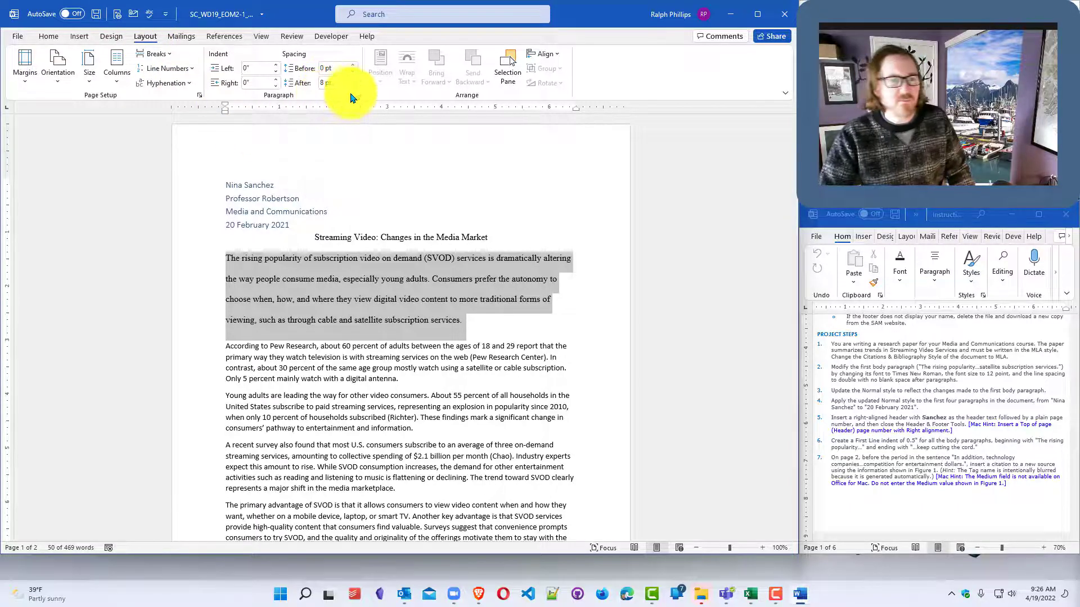
click(353, 85)
click(353, 86)
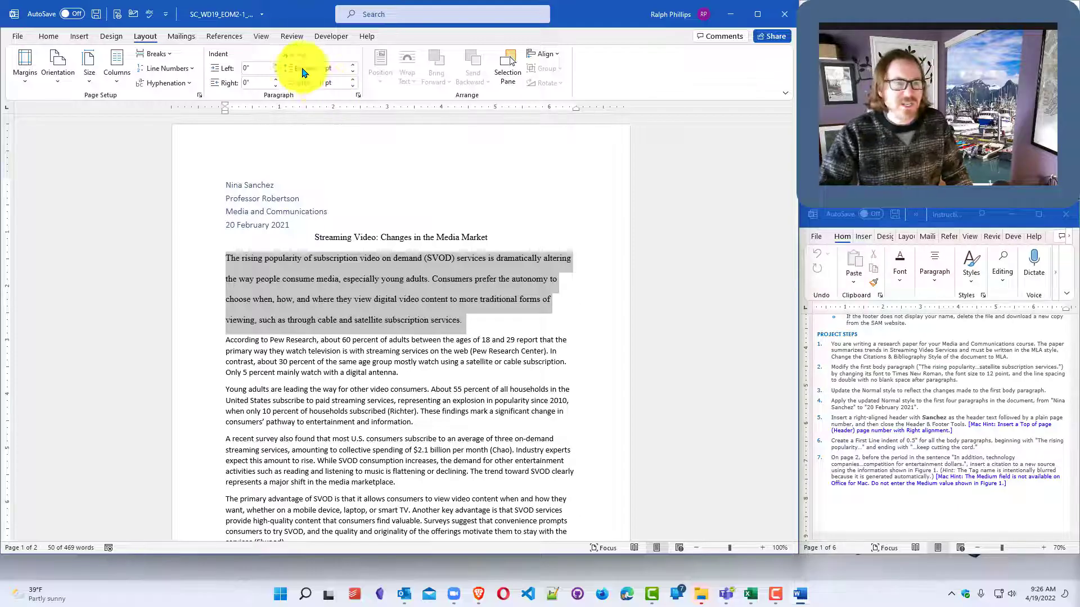
Step: Update the Normal style to match the formatting of the selected first body paragraph
click(46, 40)
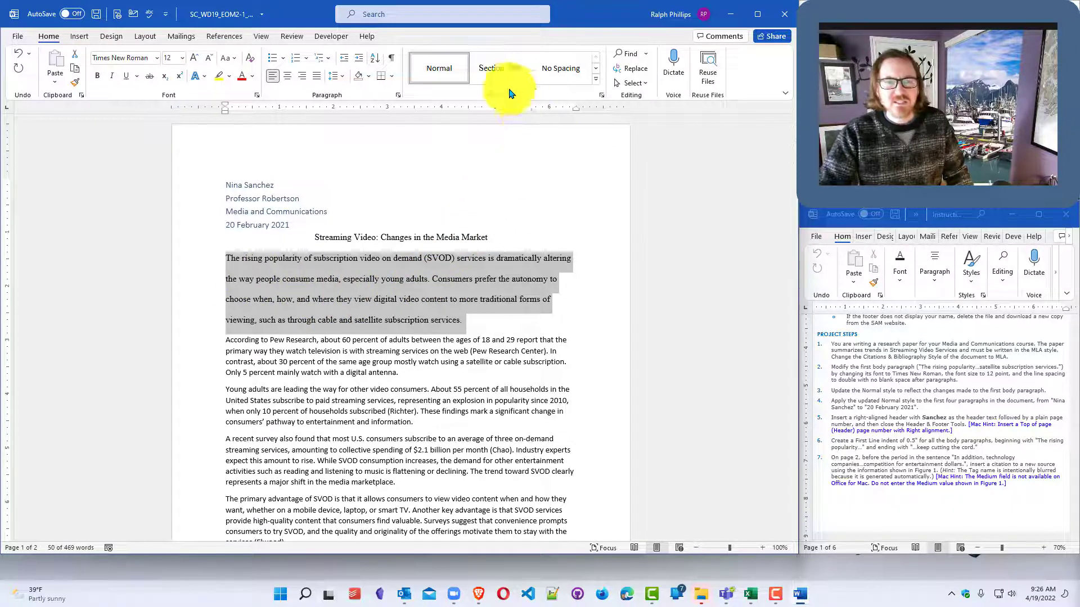
right_click(452, 74)
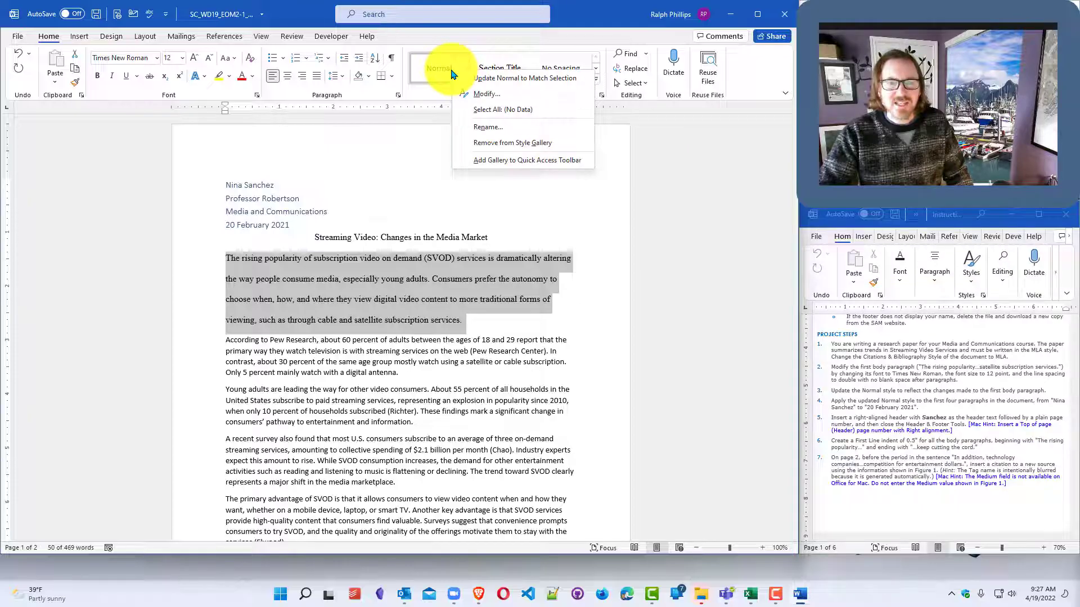
click(490, 79)
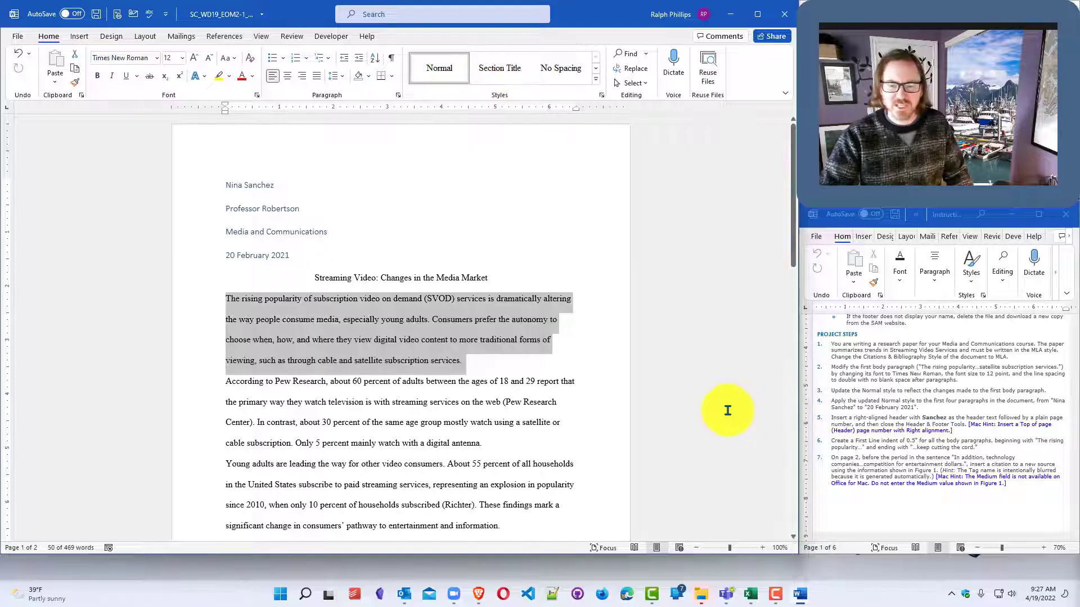
click(611, 394)
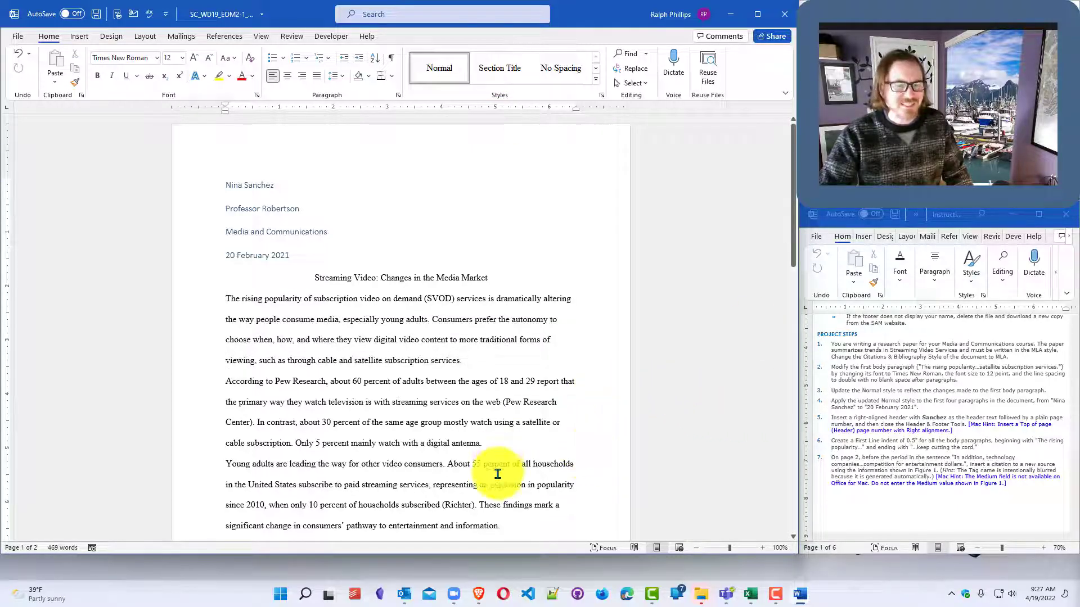
Step: Apply the updated Normal style to the first four paragraphs, from the author's name through "20 February 2021"
scroll(494, 472, down, 5)
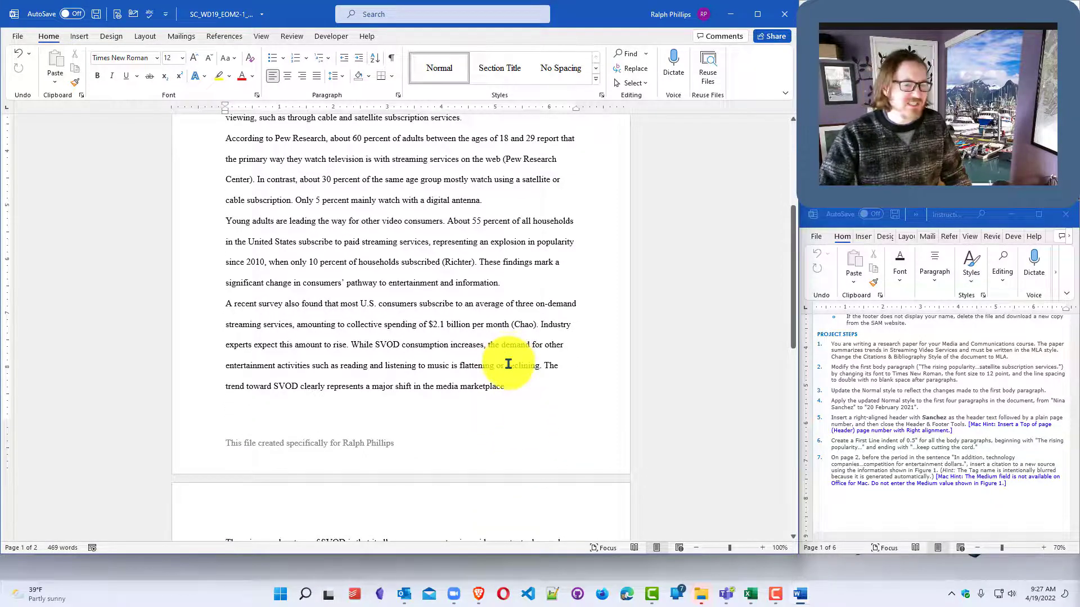
scroll(508, 359, down, 3)
scroll(517, 384, up, 3)
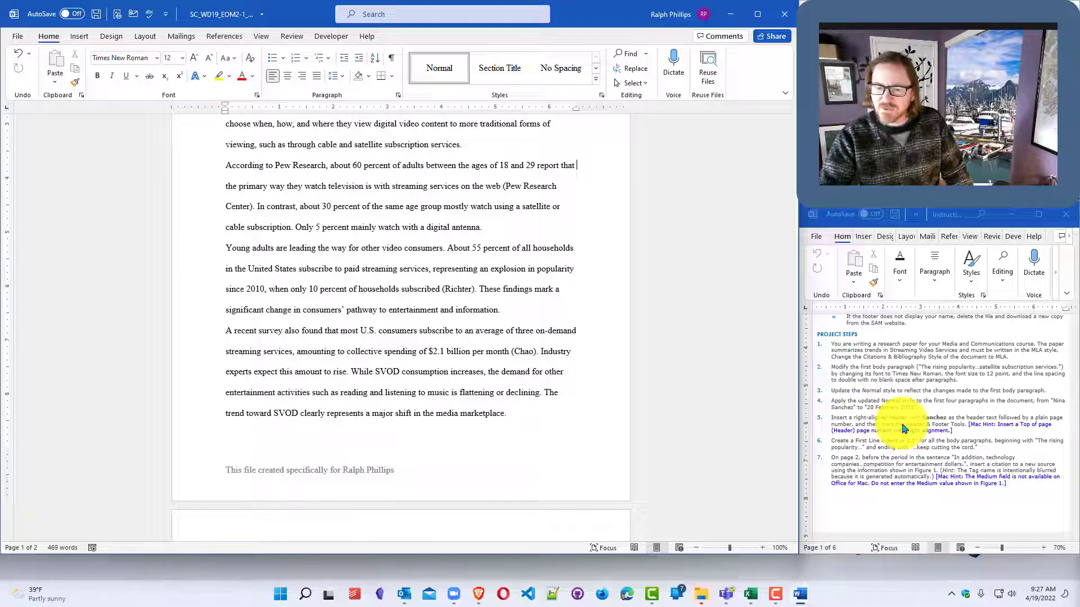
scroll(519, 444, up, 4)
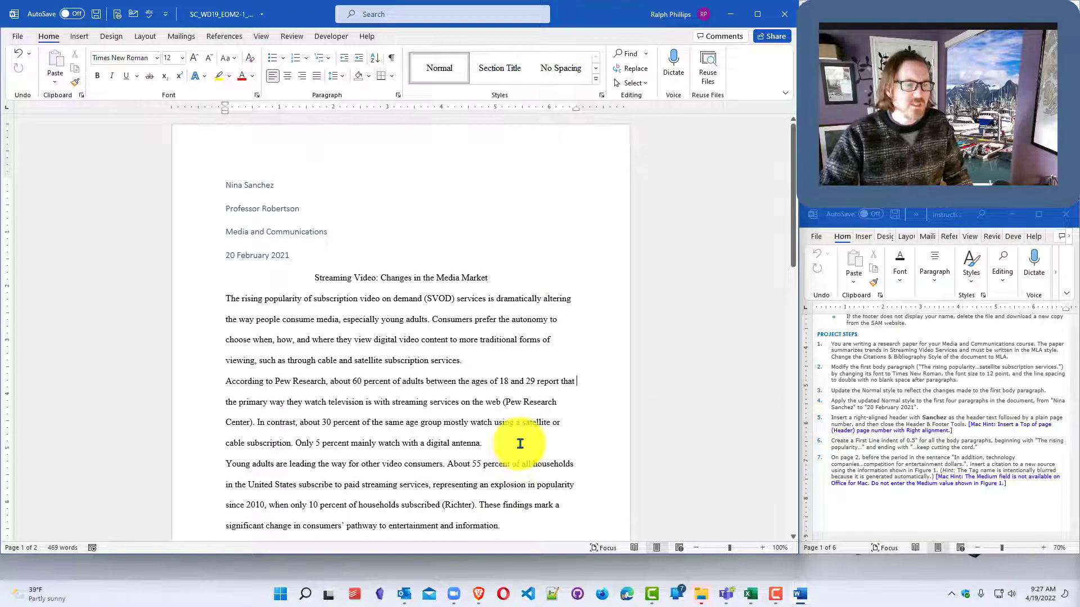
drag(224, 179, 354, 257)
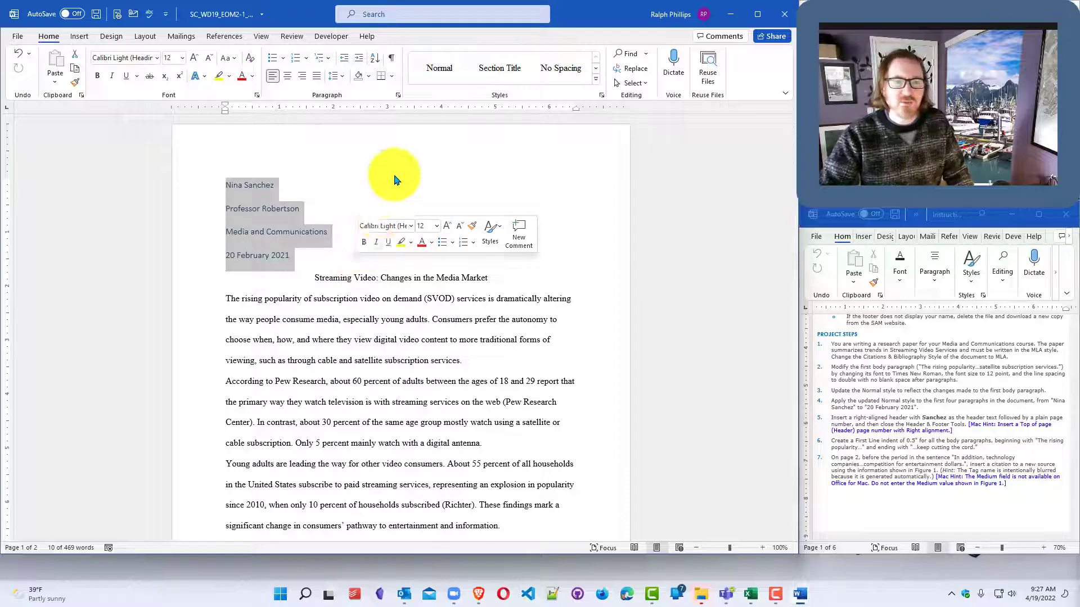
click(441, 73)
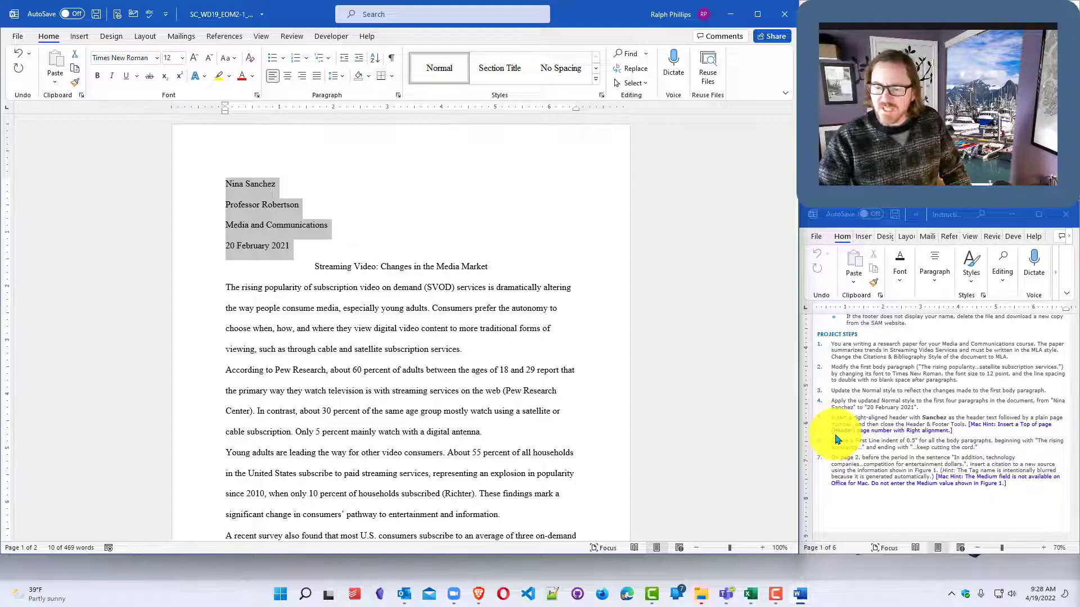
click(528, 392)
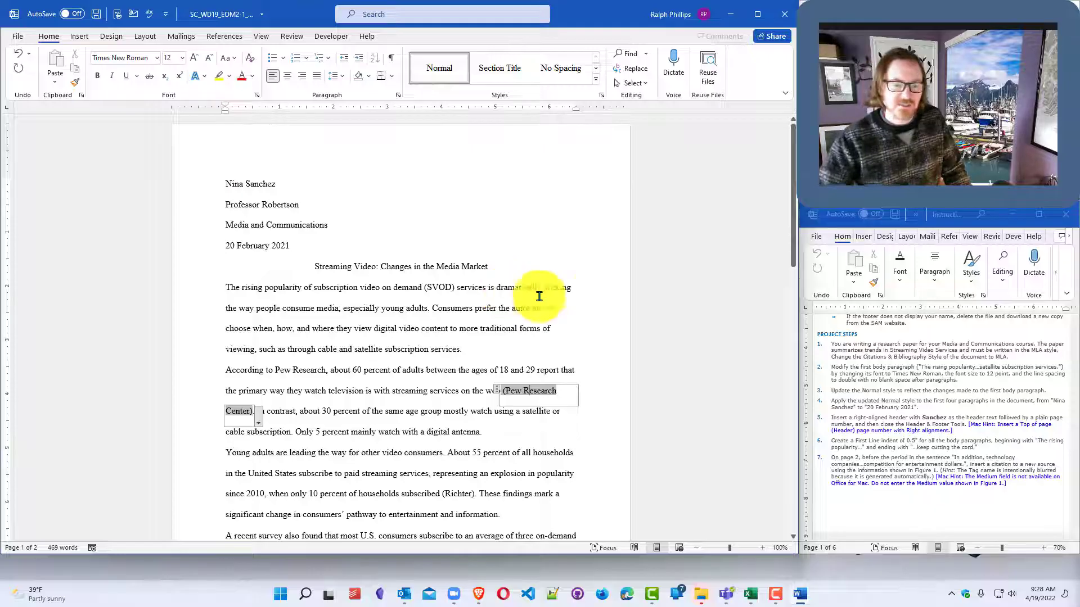
click(594, 270)
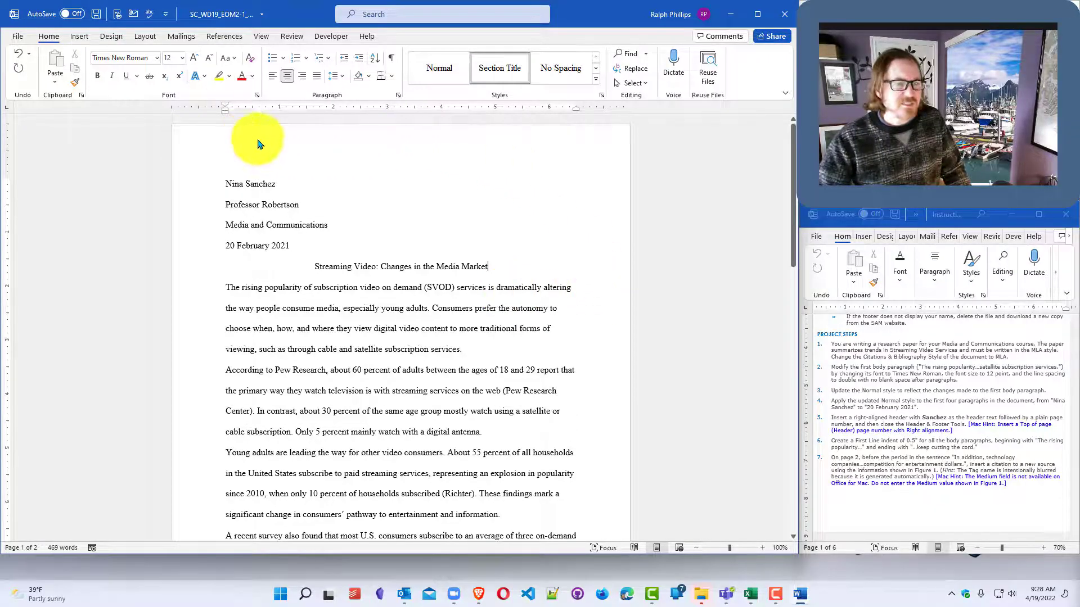
Step: Open the page header, right-align it and enter the paper author's last name followed by a space
double_click(423, 144)
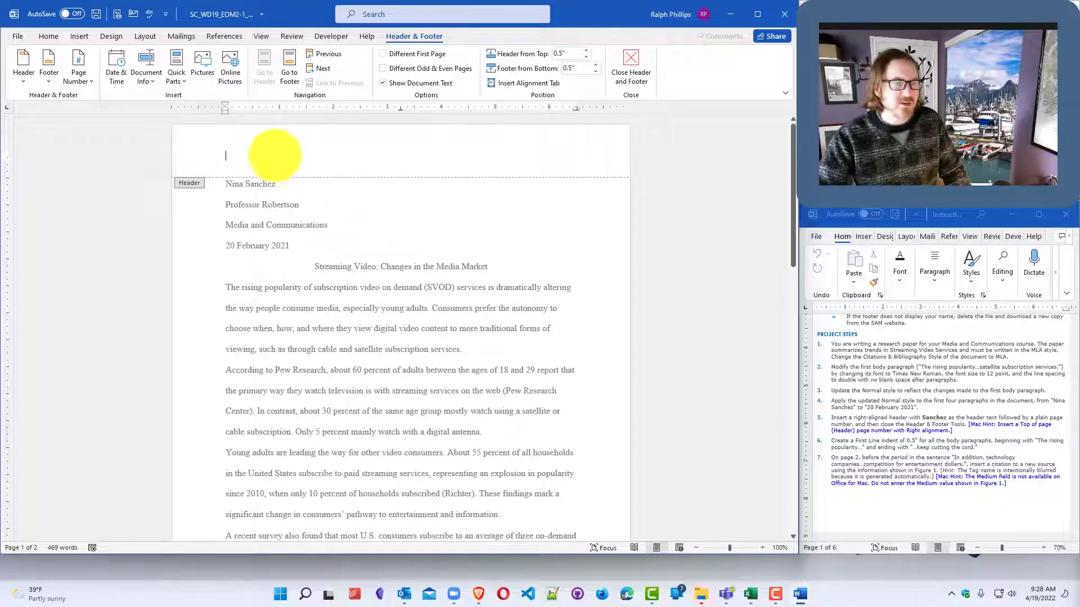
click(47, 38)
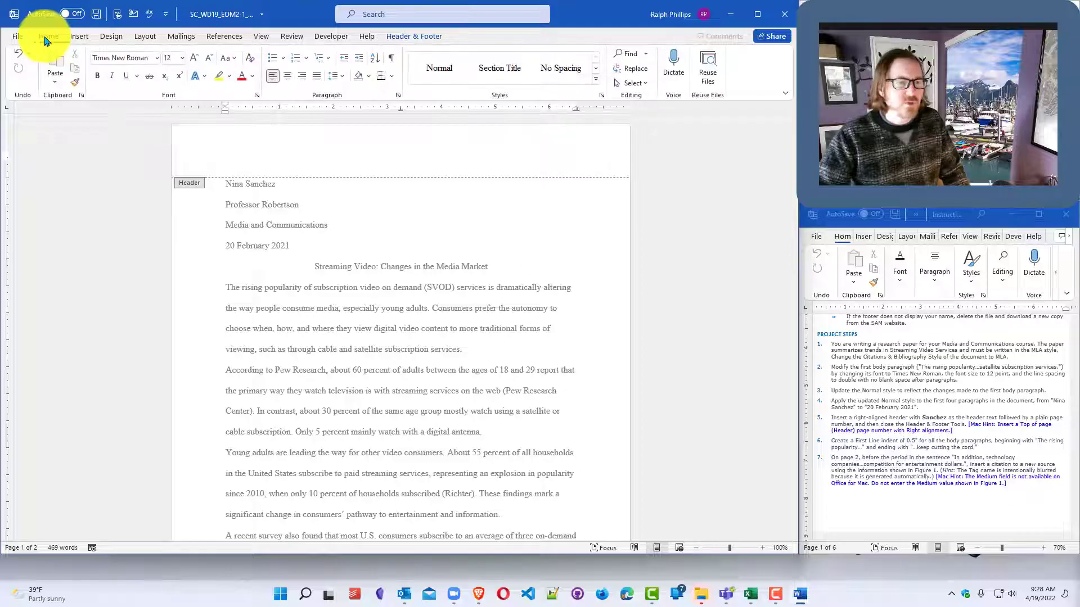
click(303, 82)
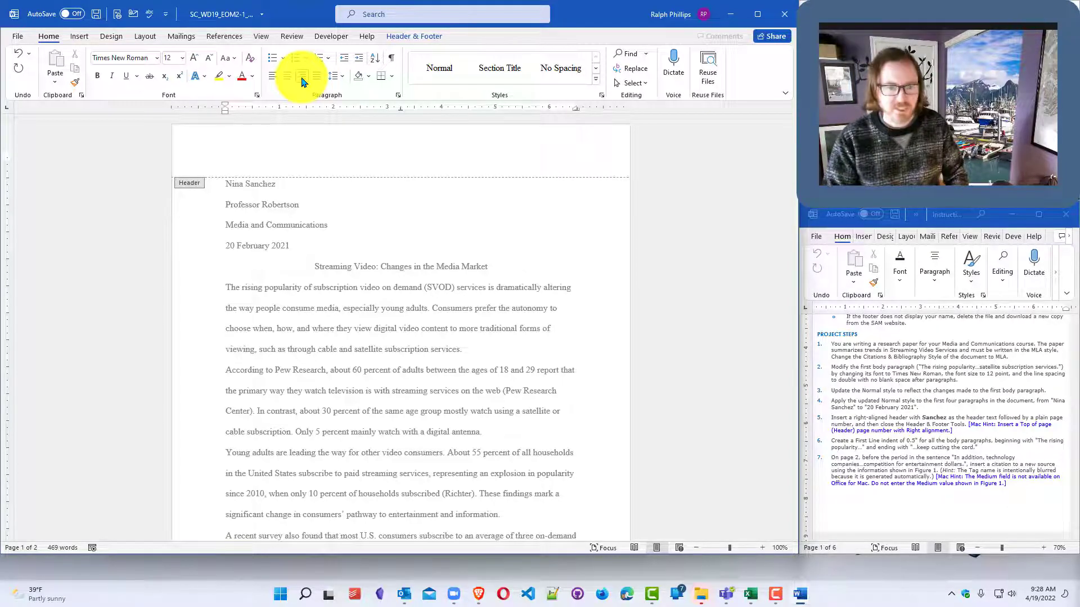
text(Sanchez)
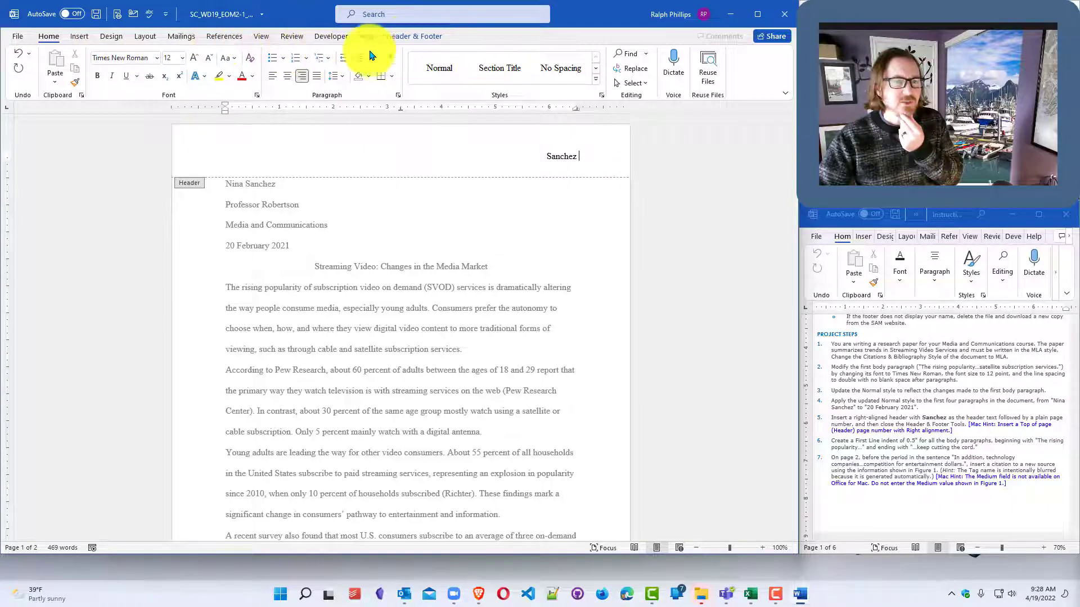
Step: Insert a Plain Number page number at the current position after the header's last name and return to the document body
click(406, 36)
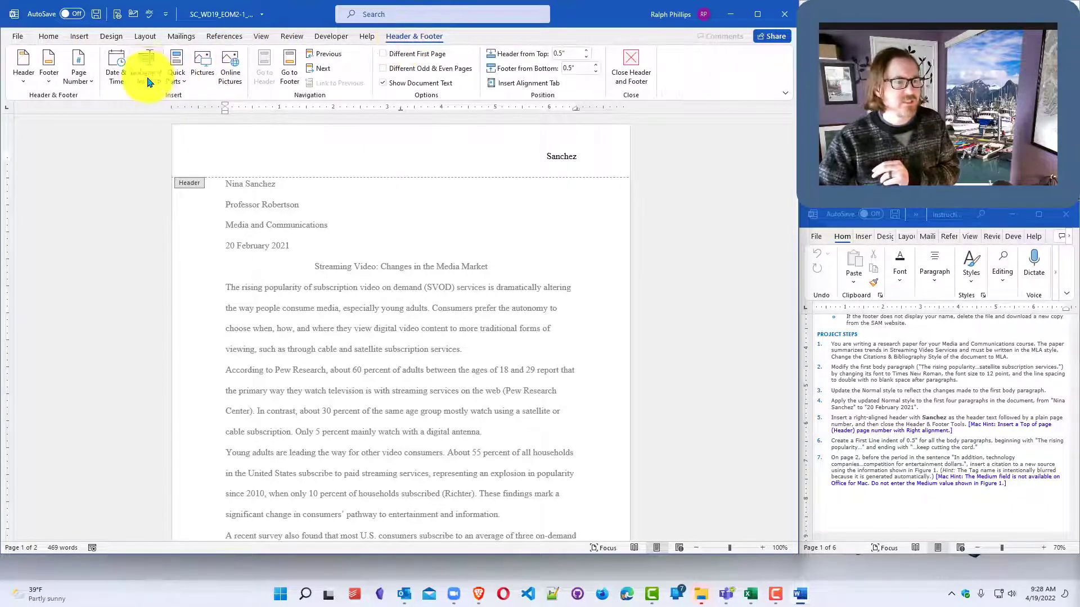
click(81, 82)
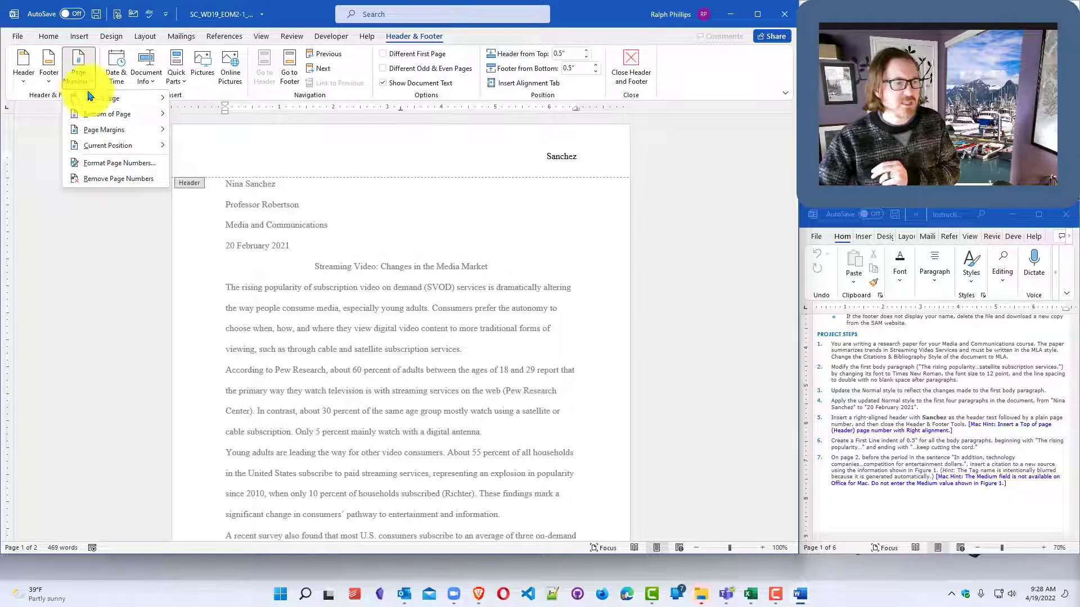
mouse_move(93, 100)
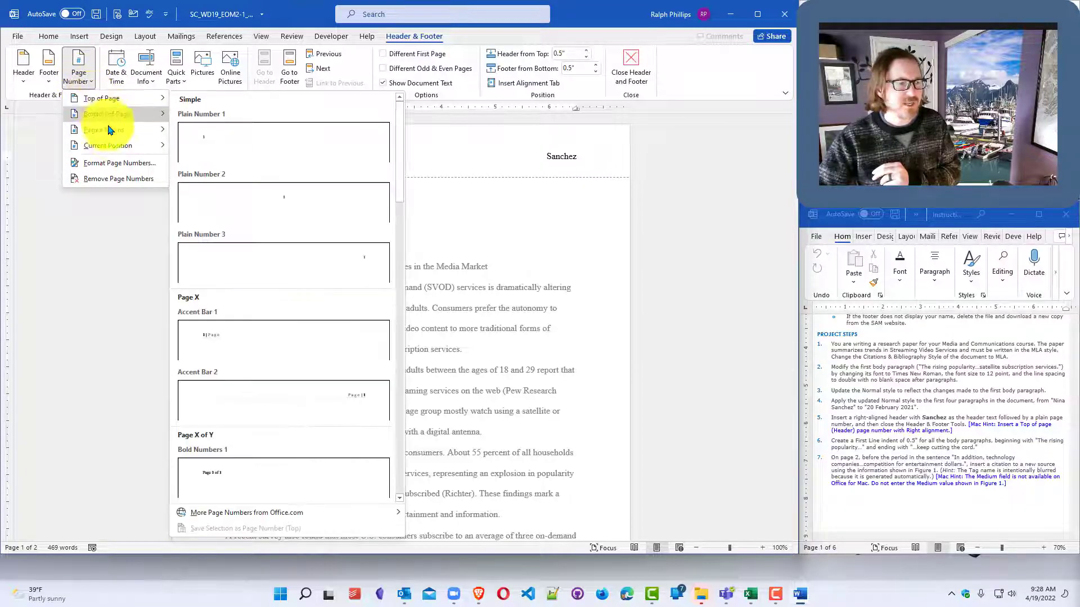
mouse_move(108, 146)
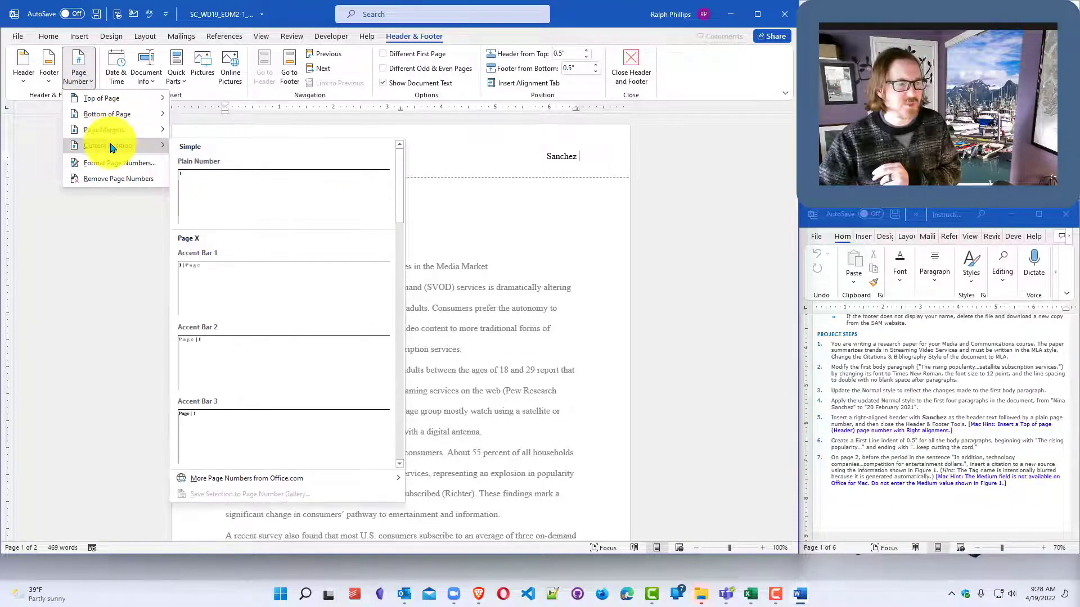
click(219, 186)
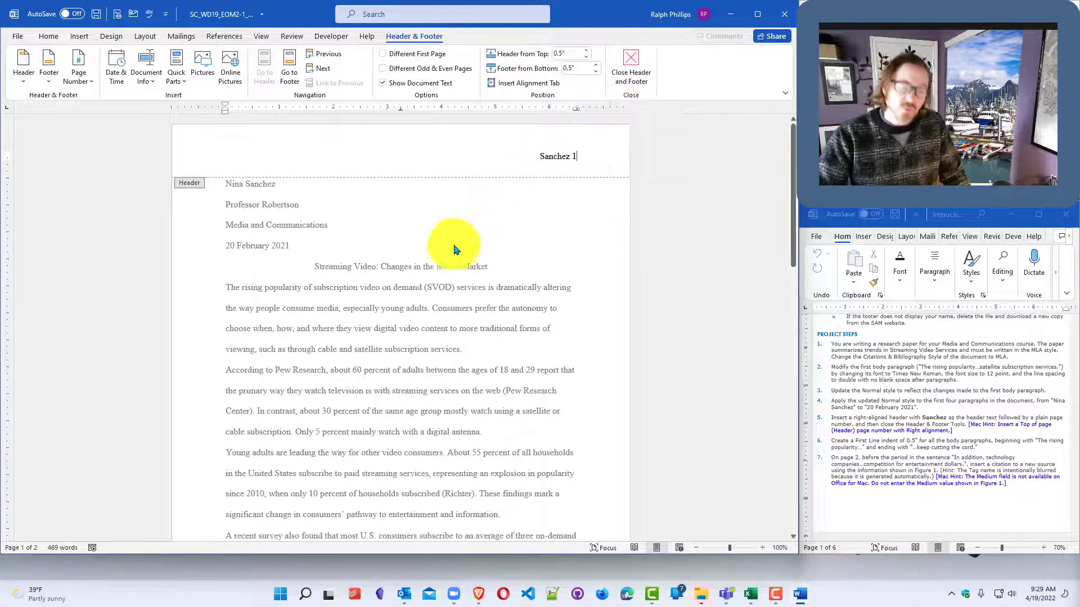
double_click(371, 337)
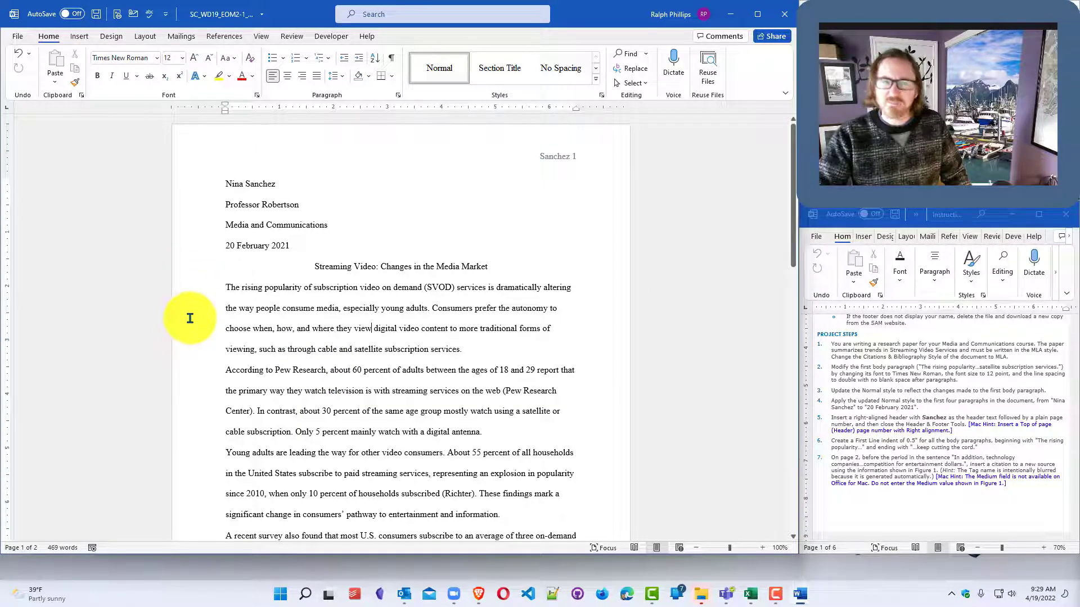
Step: Give all body paragraphs, from "The rising popularity" through "keep cutting the cord.", a first-line indent of 0.5 inch
mouse_move(190, 319)
mouse_down()
mouse_move(204, 541)
mouse_move(188, 454)
mouse_move(186, 559)
mouse_move(176, 335)
mouse_move(186, 322)
mouse_up()
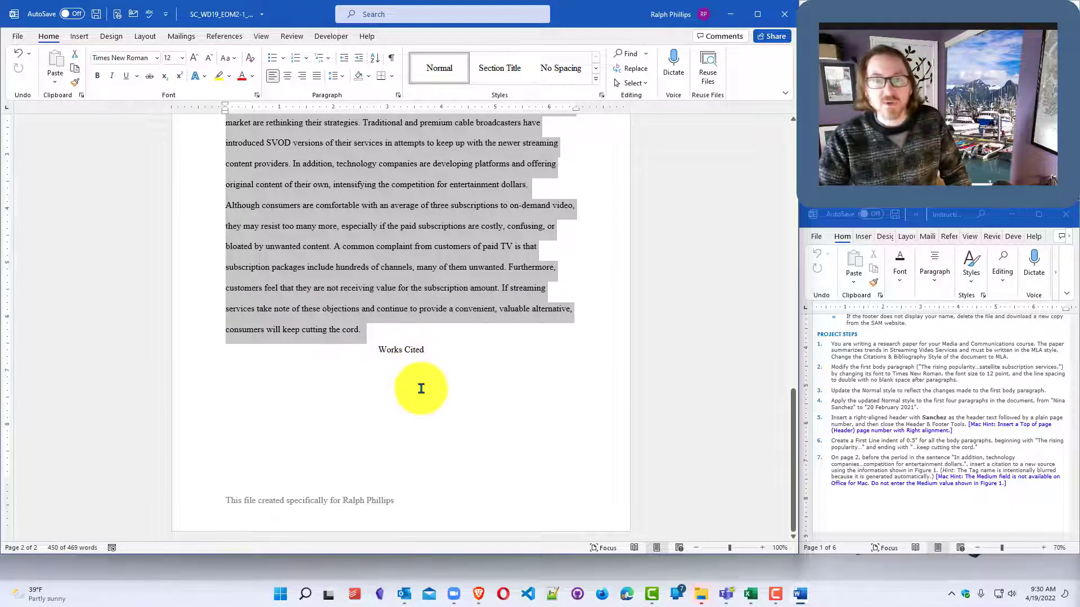
scroll(420, 388, up, 12)
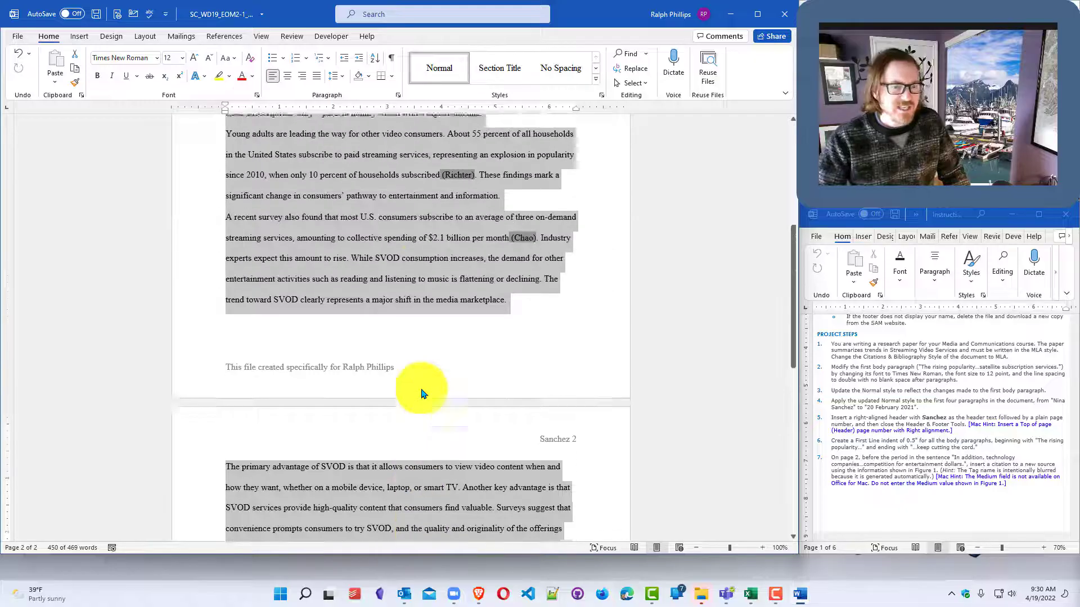
scroll(420, 393, up, 4)
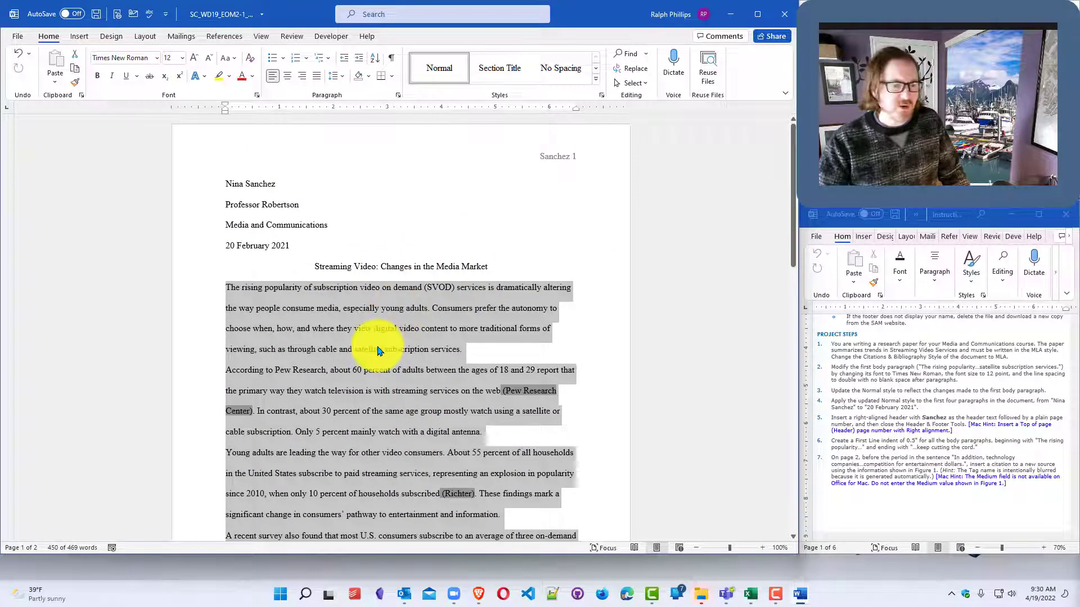
scroll(375, 350, down, 2)
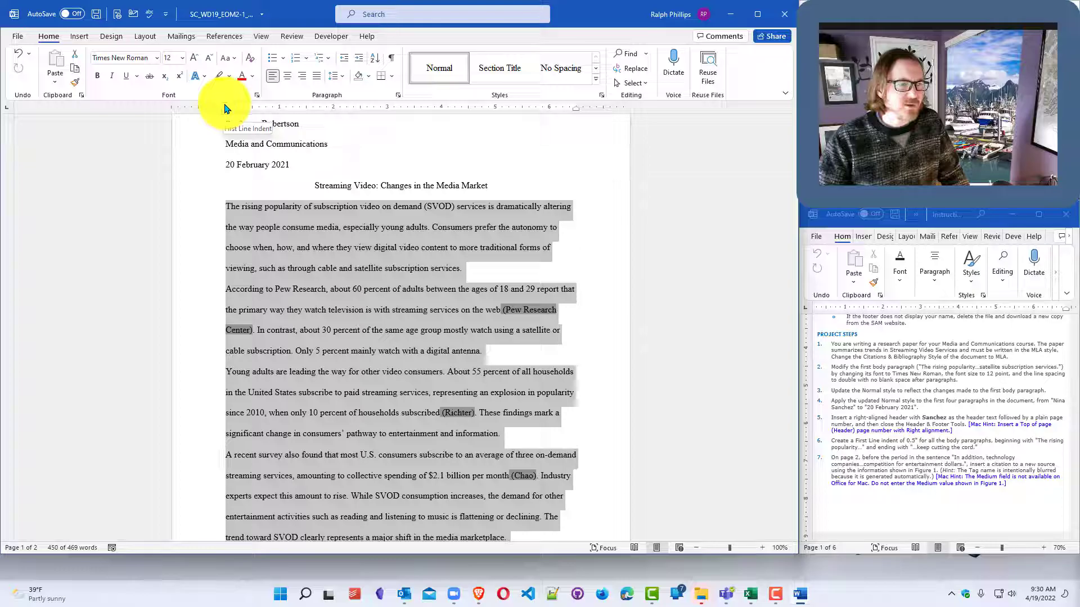
drag(225, 108, 252, 111)
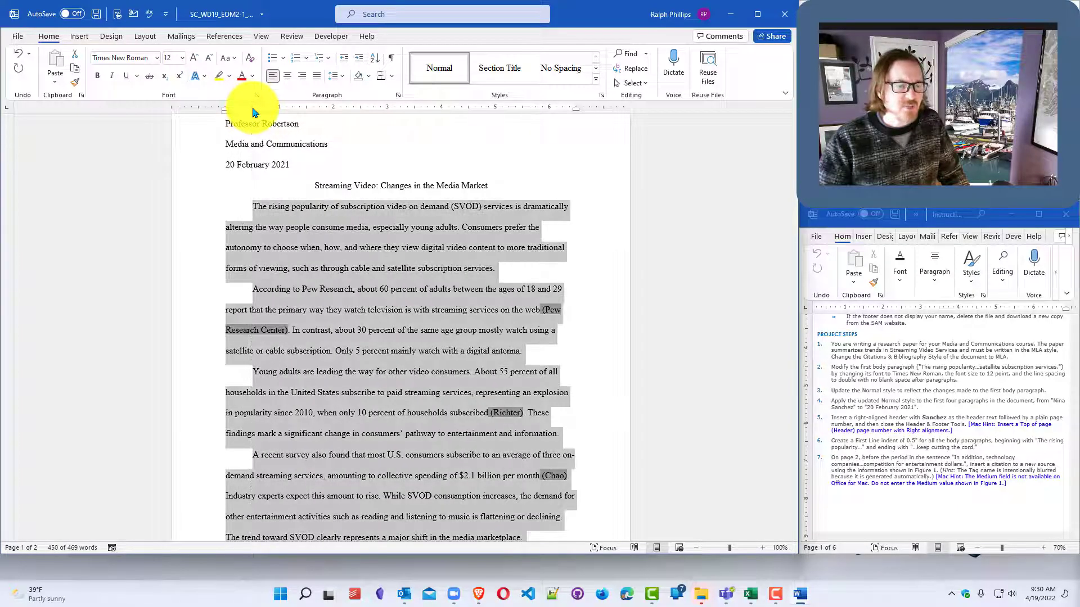
Step: Place the insertion point before the period after "competition for entertainment dollars" on page 2 and bring up the citation commands
scroll(318, 326, down, 3)
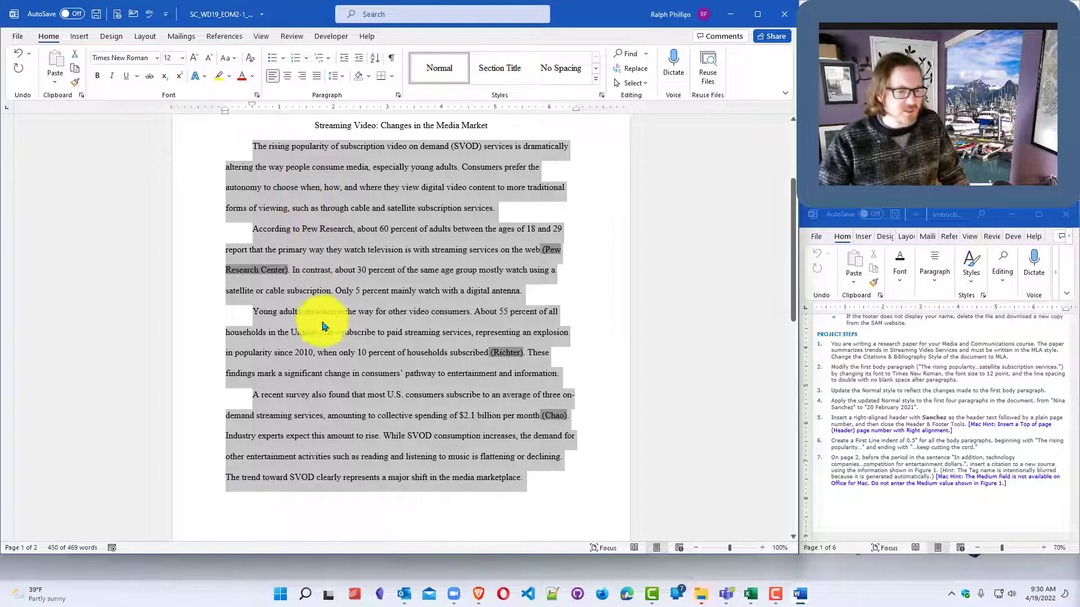
scroll(334, 351, down, 2)
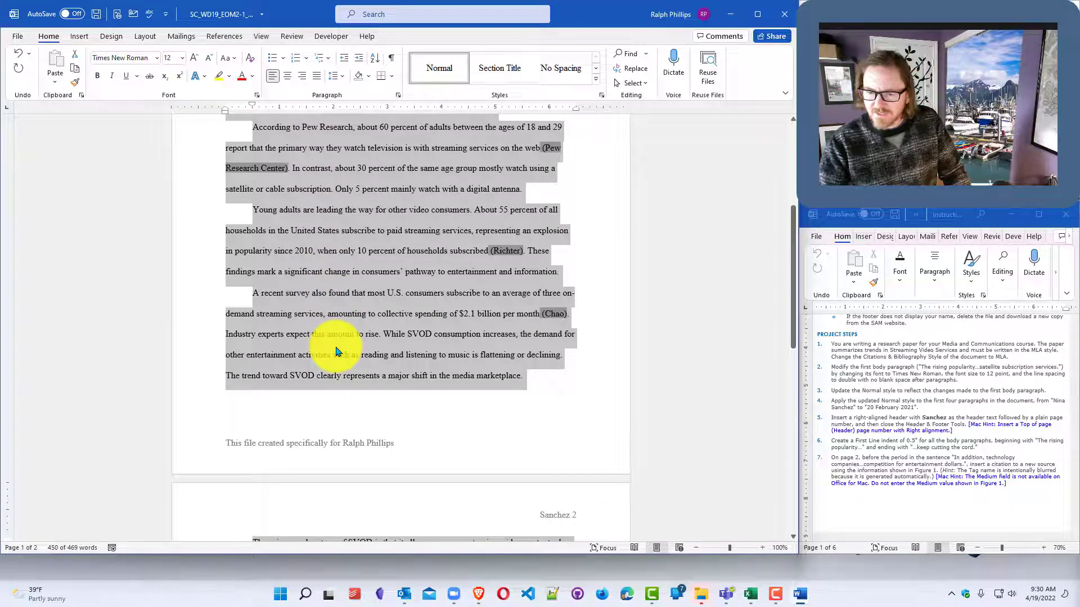
scroll(335, 352, down, 3)
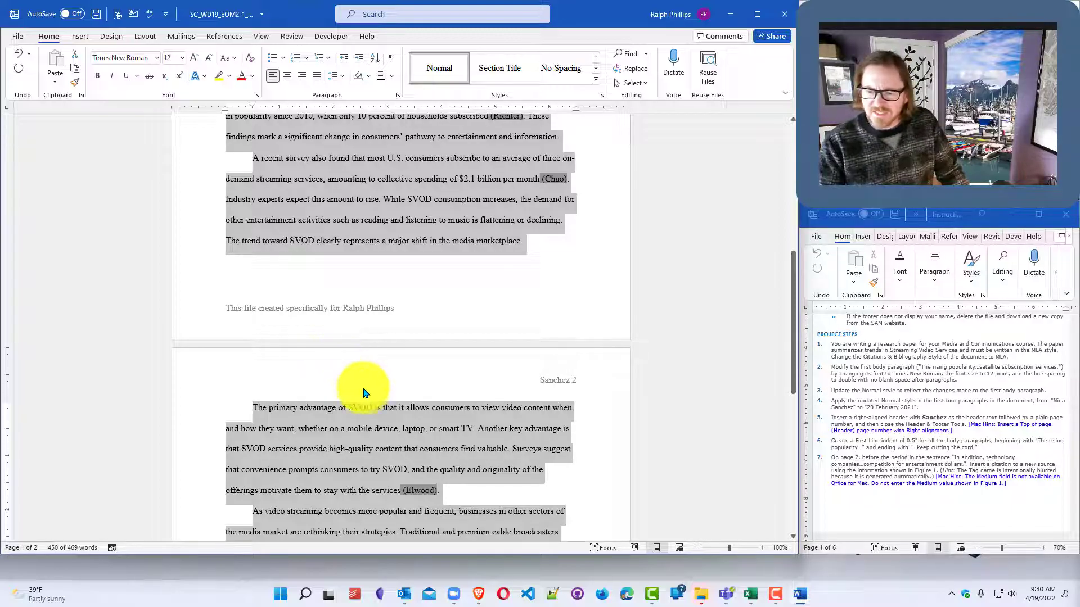
scroll(365, 395, down, 3)
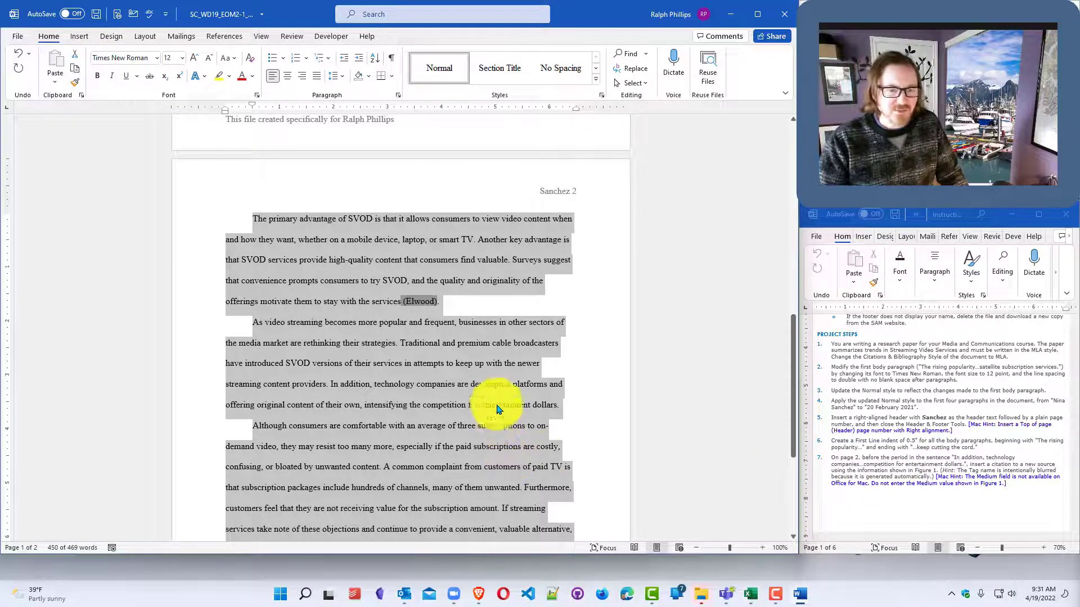
scroll(479, 369, down, 3)
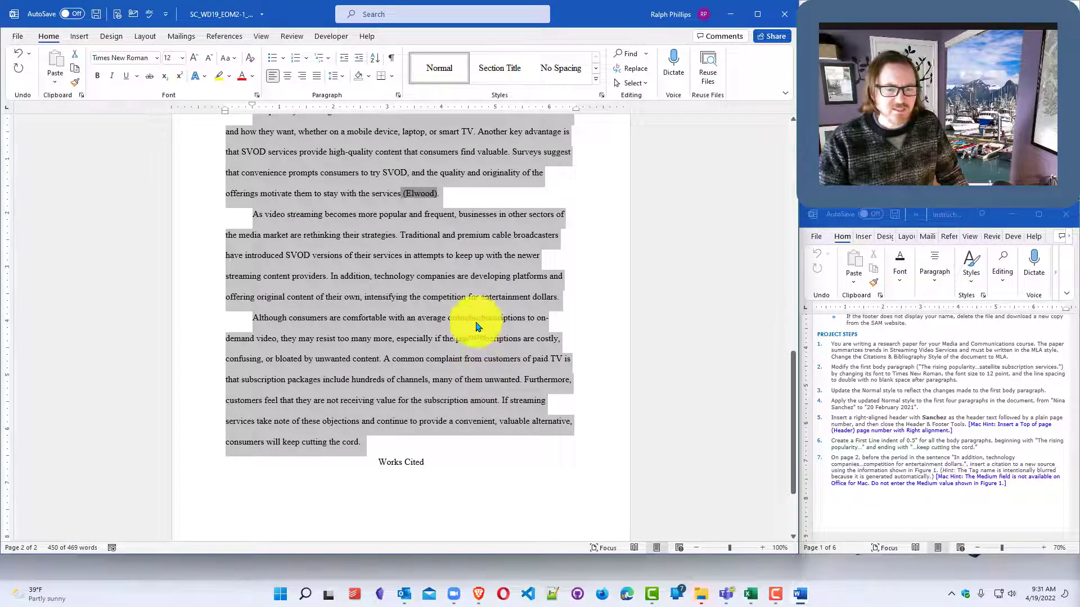
click(440, 301)
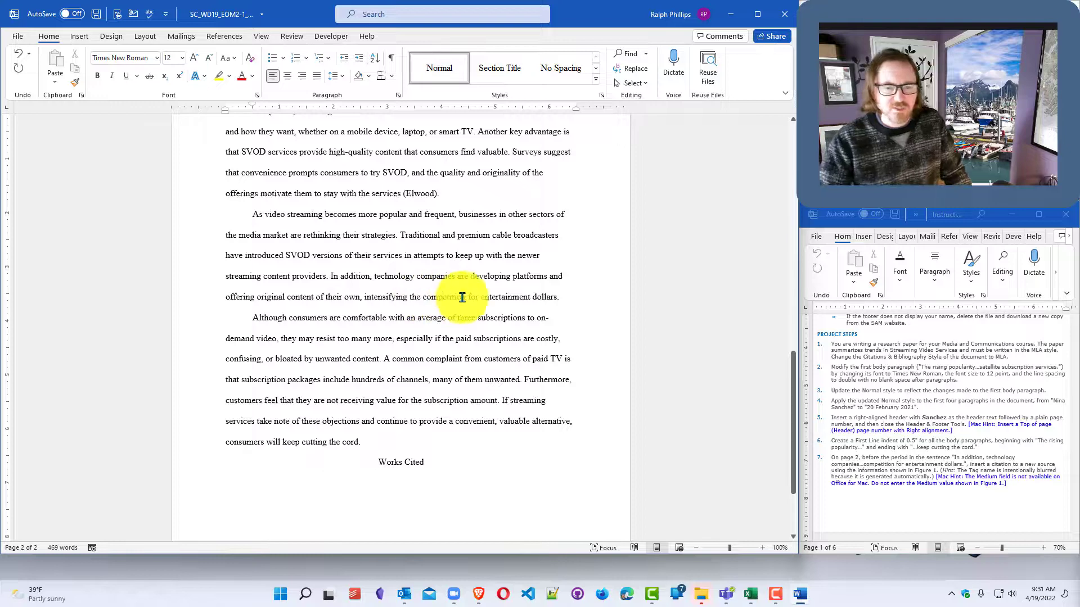
click(556, 297)
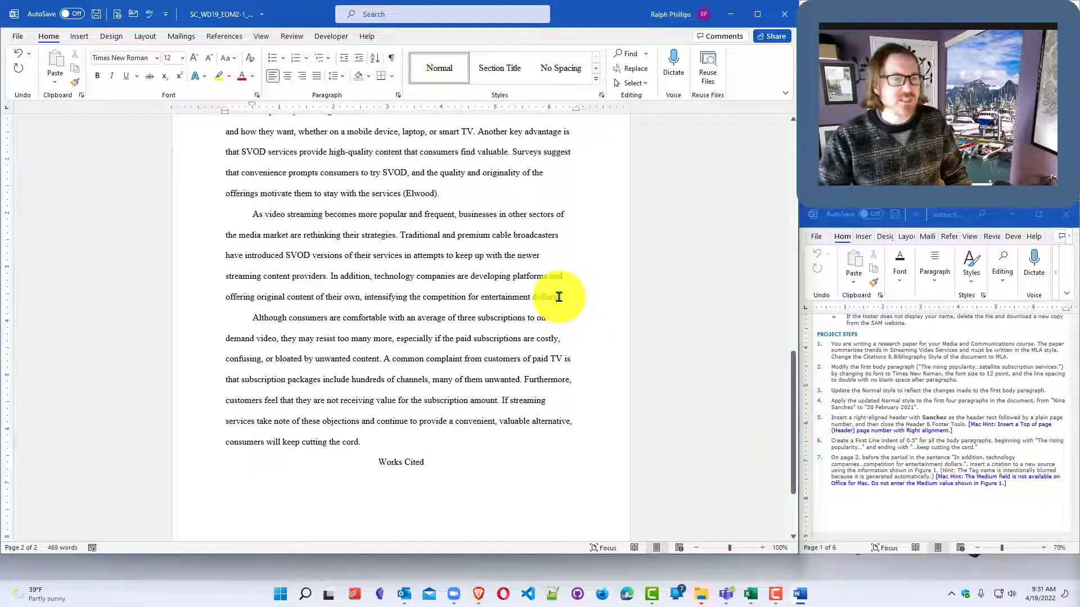
click(224, 36)
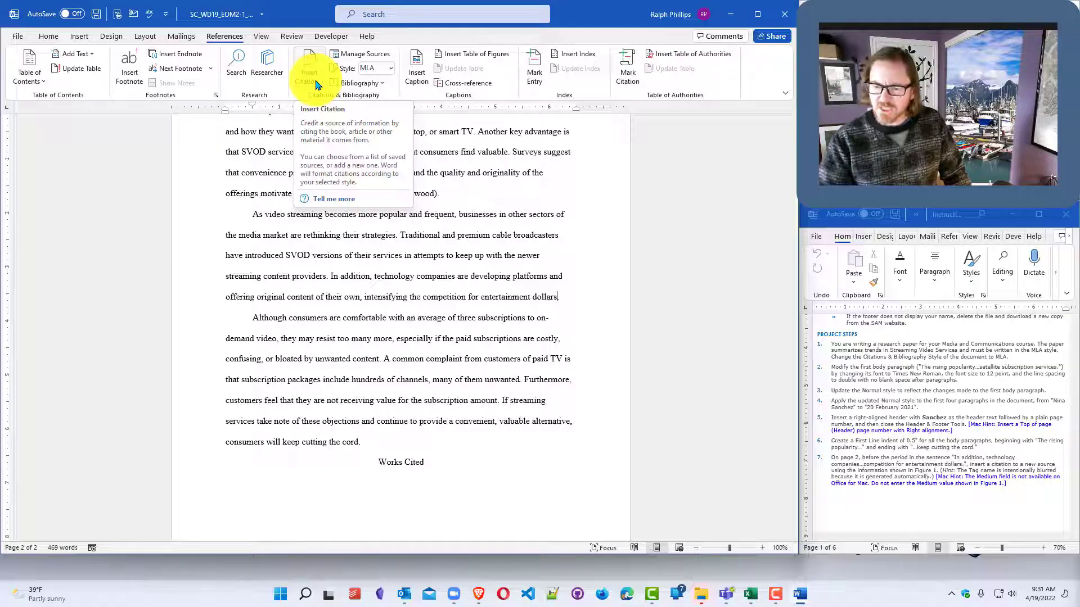
click(316, 85)
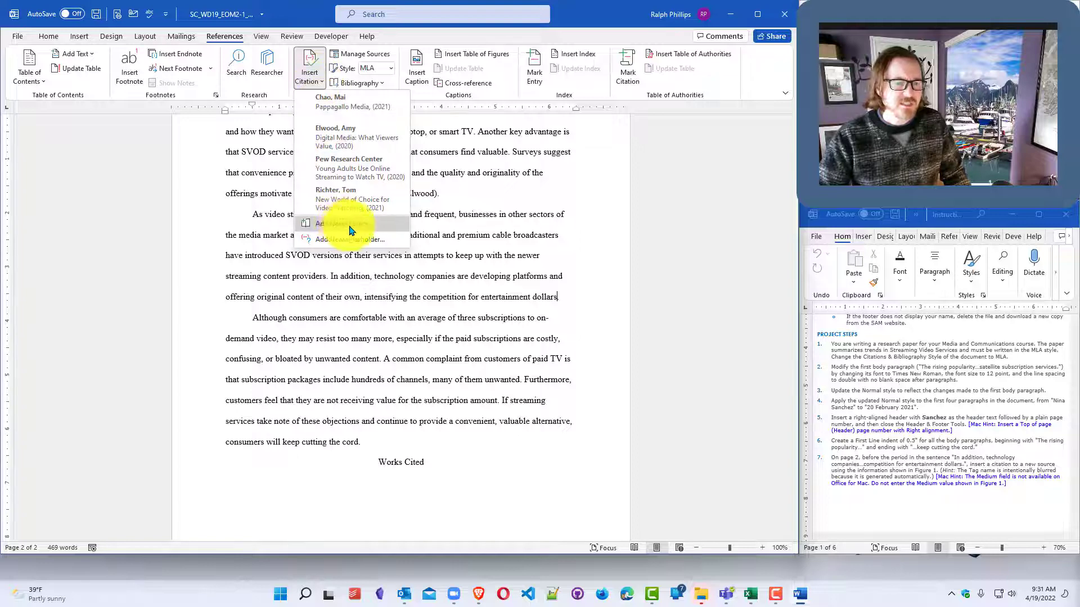
click(372, 224)
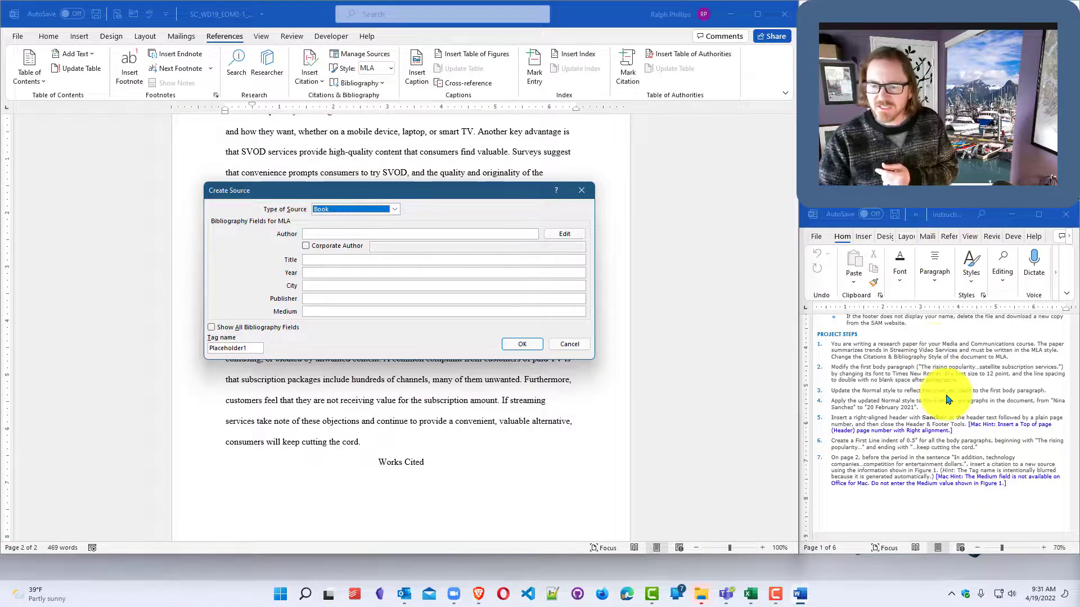
click(569, 344)
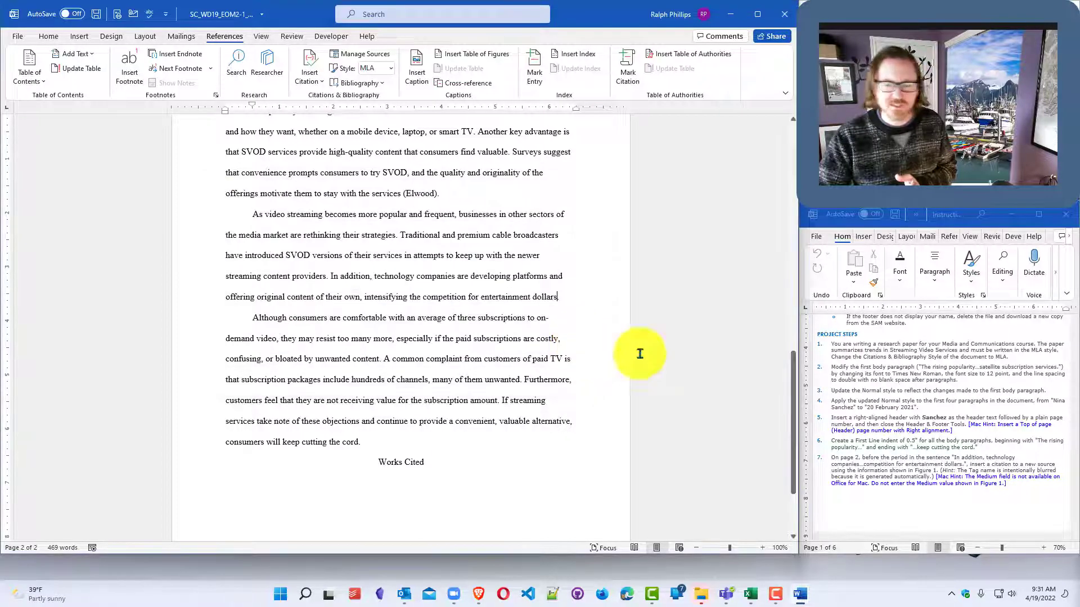
Step: Bring Figure 1 into view in the instructions and start a new citation source of type Web site
scroll(925, 437, down, 5)
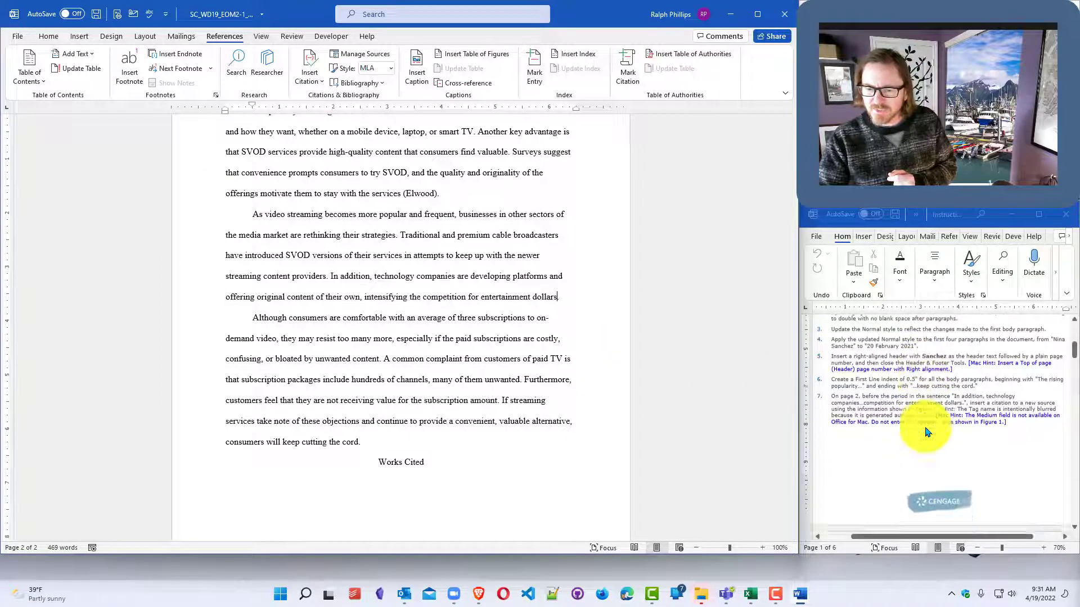
scroll(926, 430, down, 4)
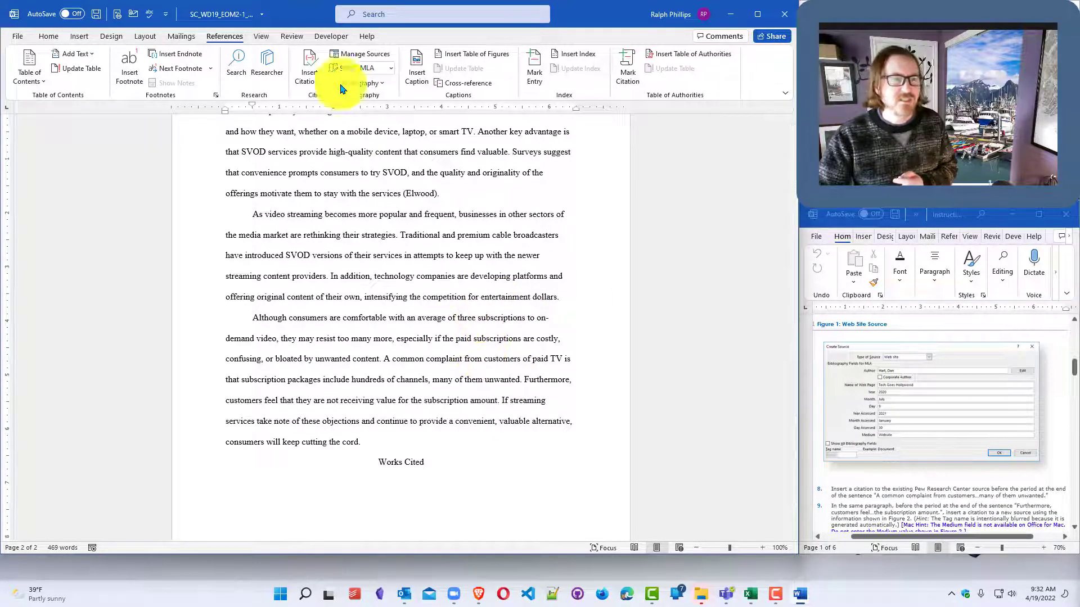
click(309, 85)
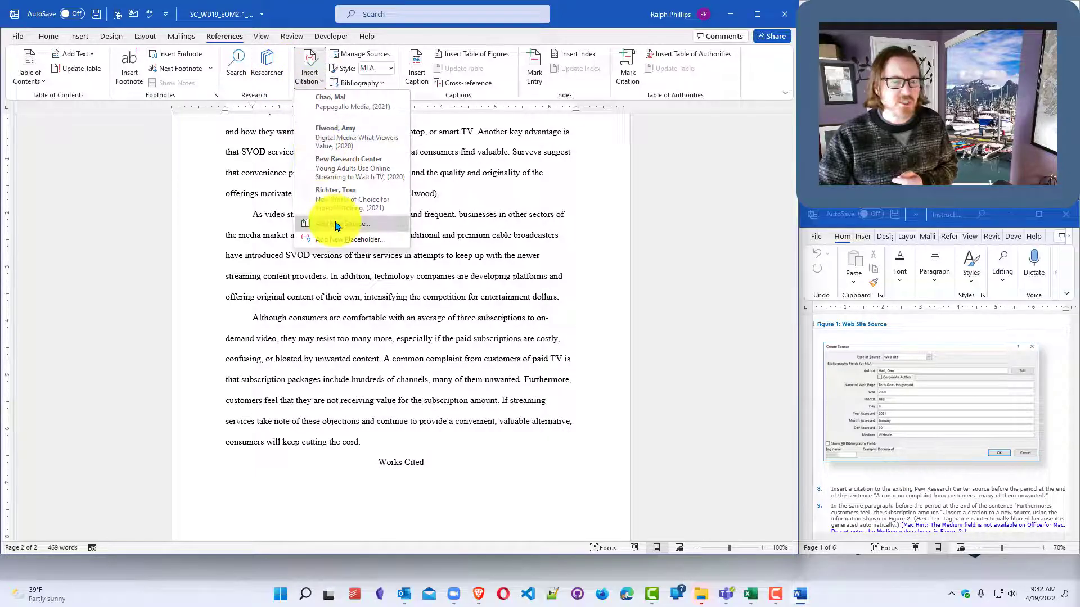
click(335, 219)
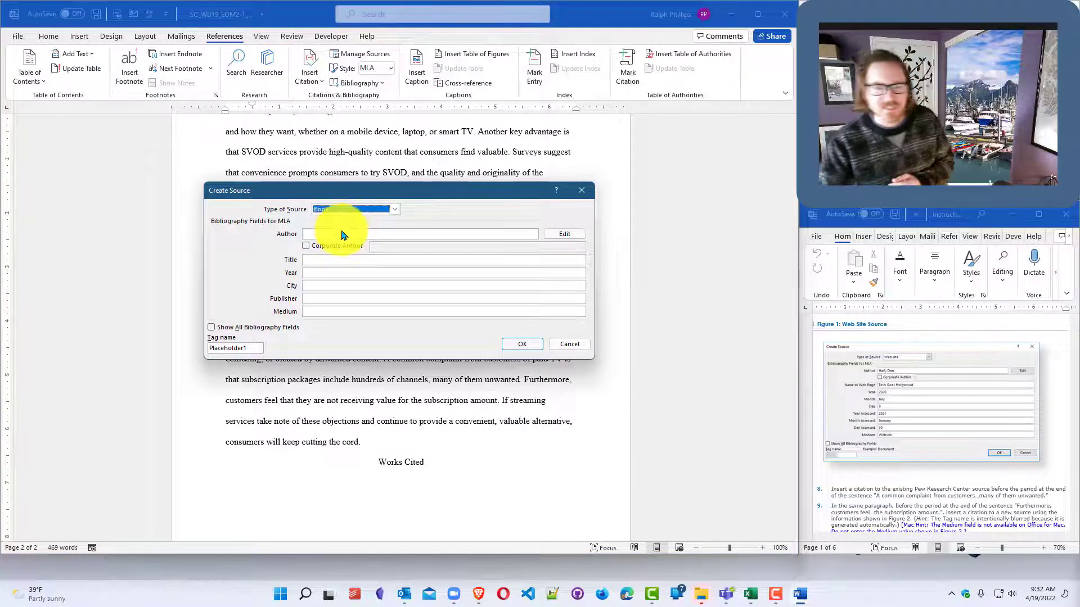
click(385, 210)
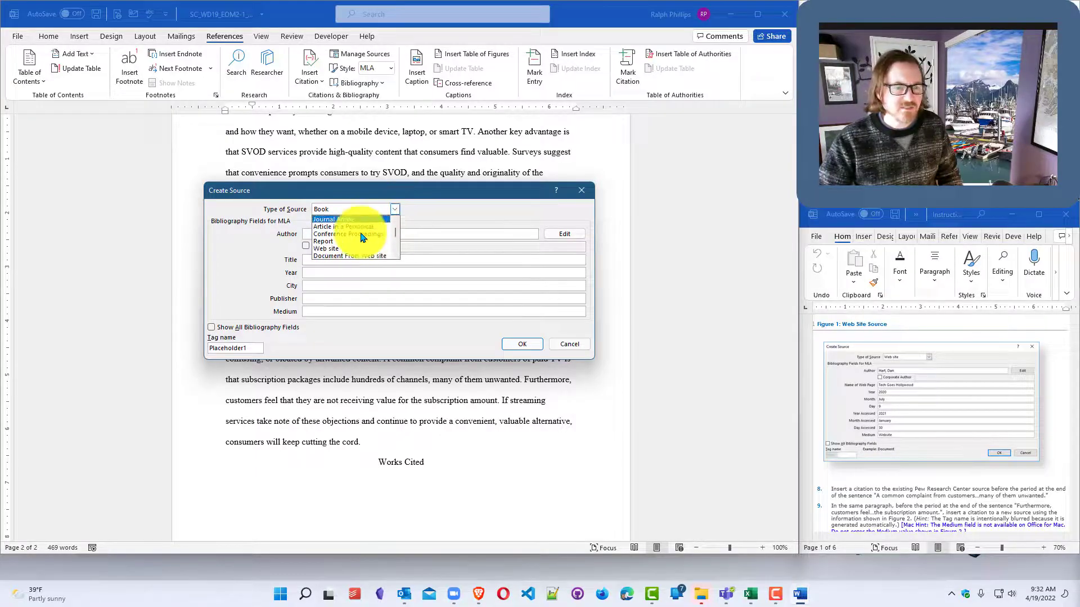
scroll(338, 242, down, 2)
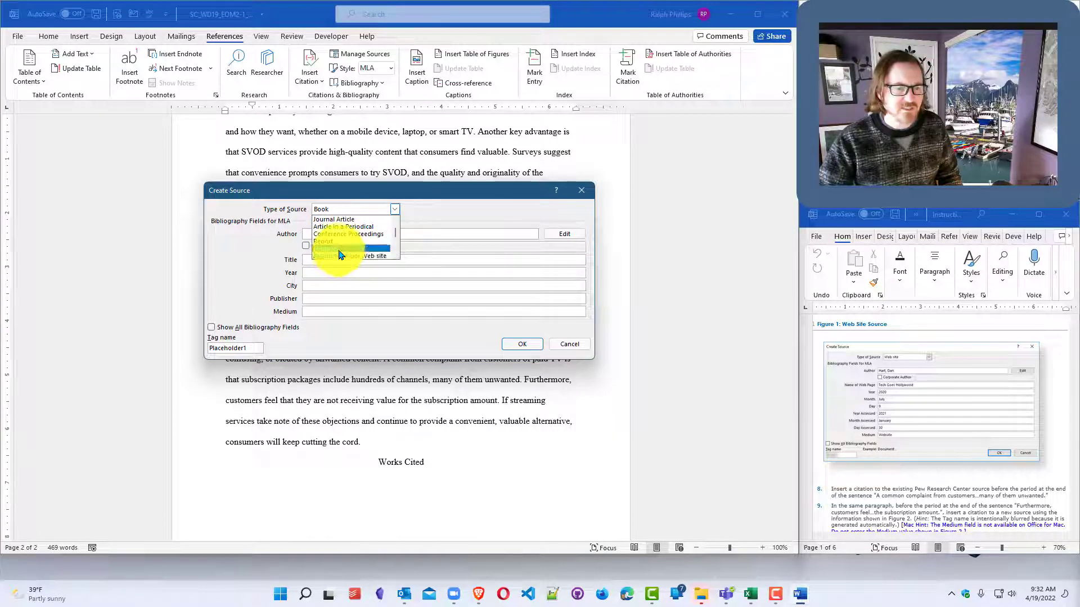
click(337, 248)
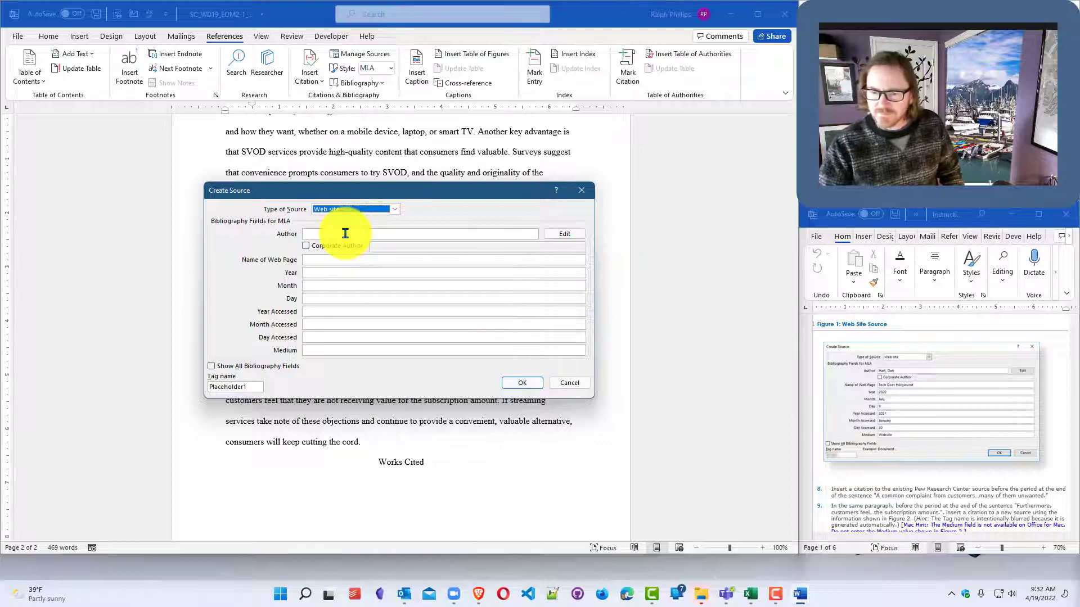
Step: Enter the author's name, last name first, and set the name of the web page to "Tech Goes Hollywood"
click(345, 233)
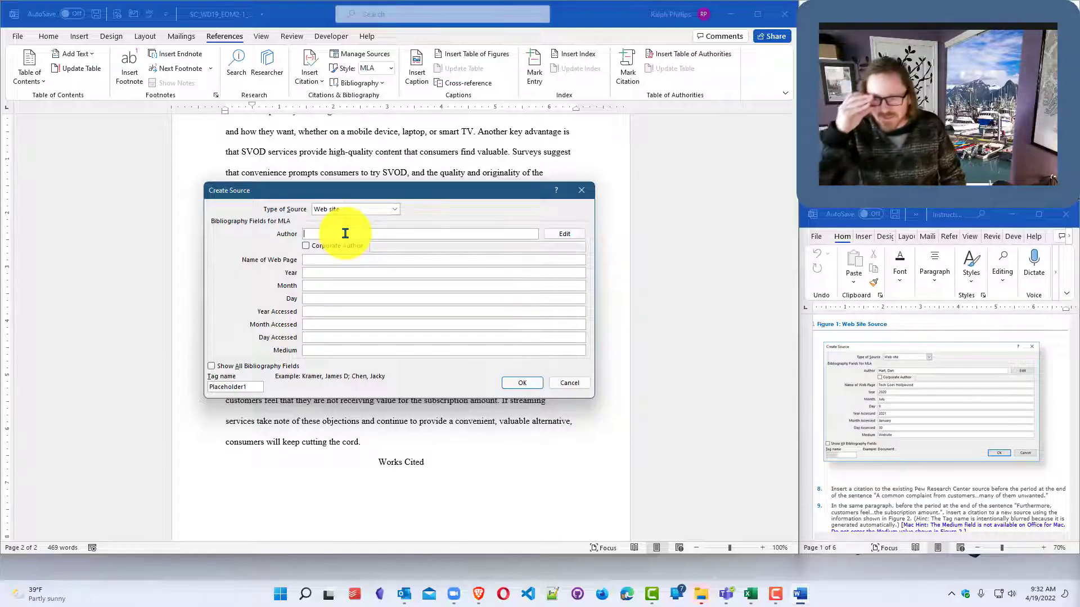
text(H)
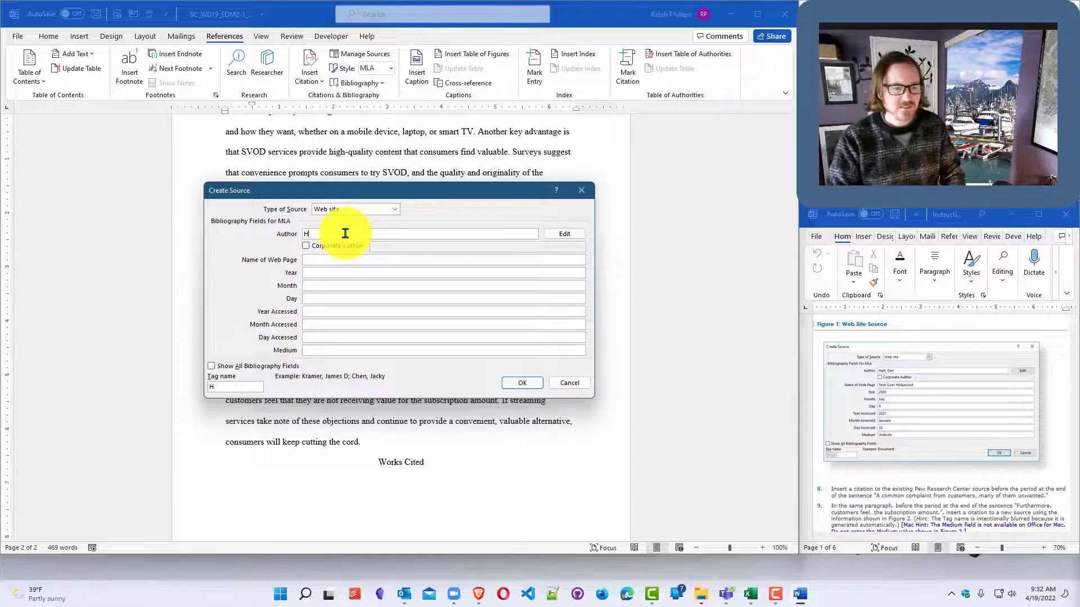
text(art, D)
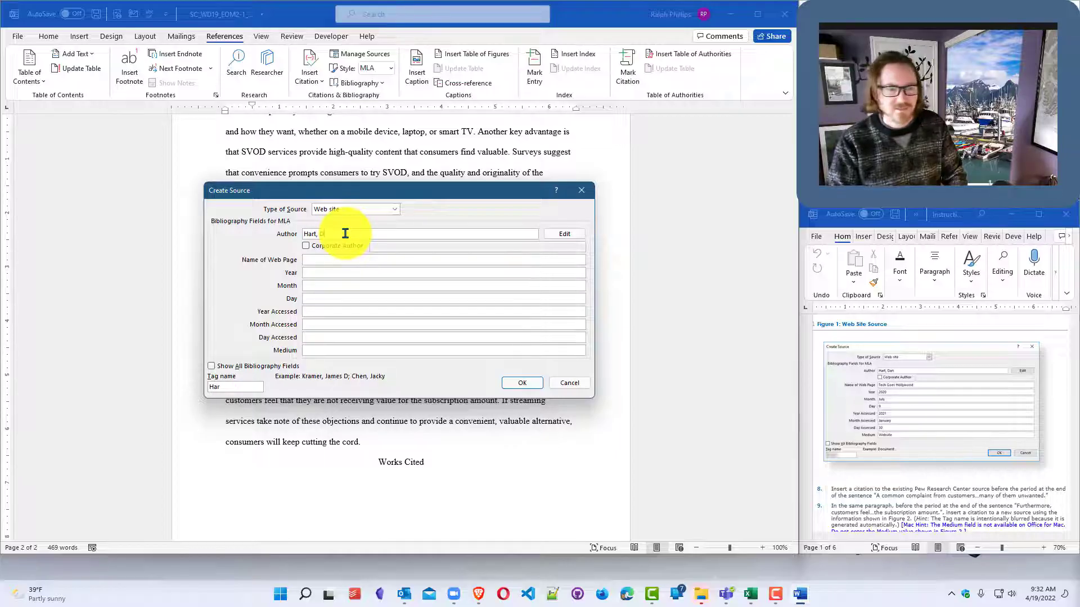
text(an)
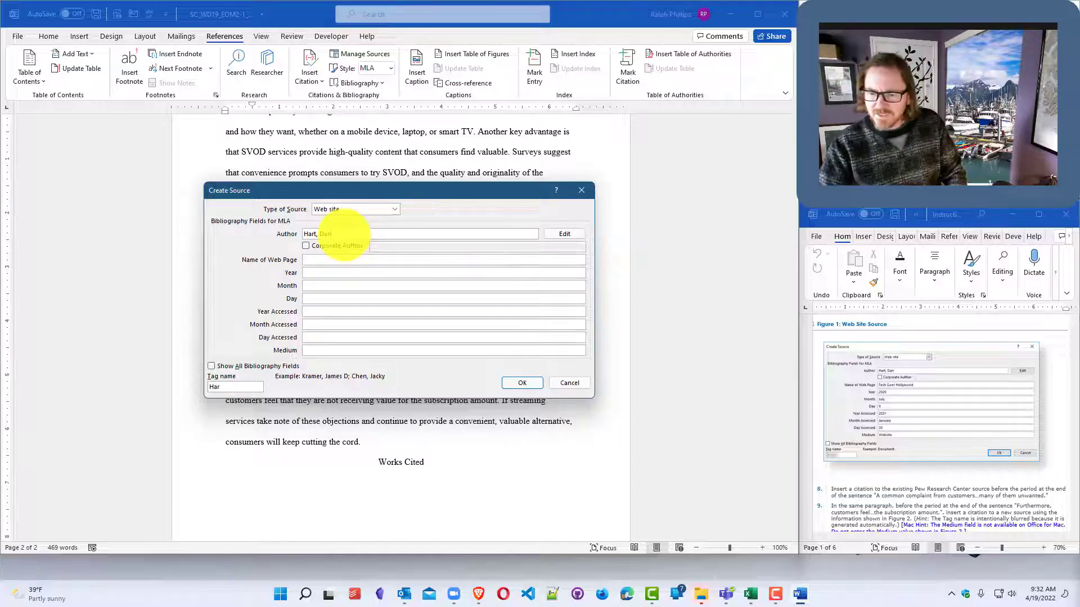
click(318, 260)
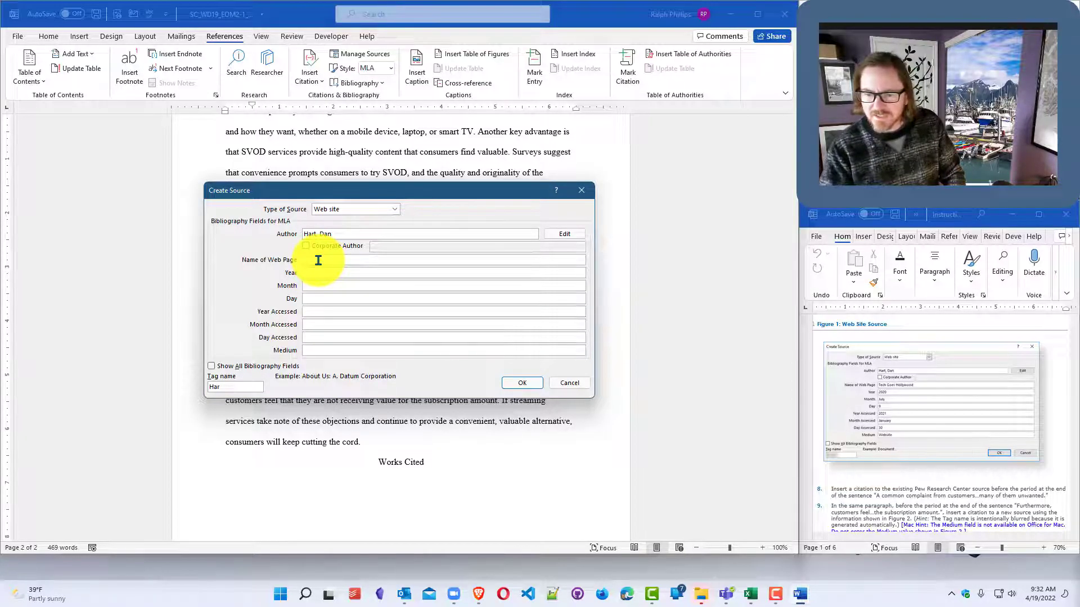
text(Tech Goes Hollywood)
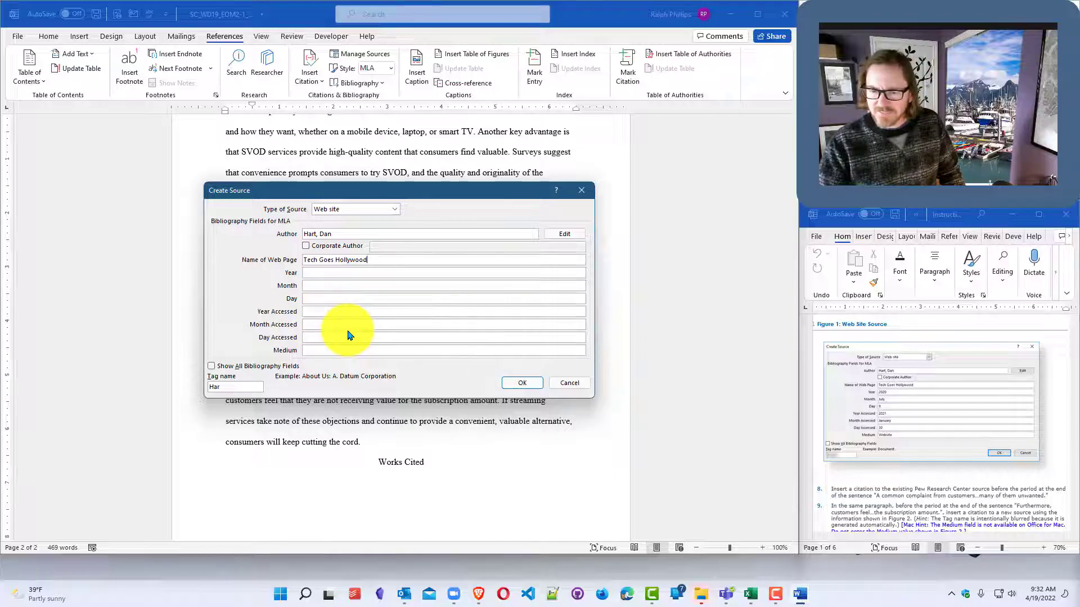
Step: Set the publication date of the "Tech Goes Hollywood" source to year 2020, month July, day 9
click(325, 273)
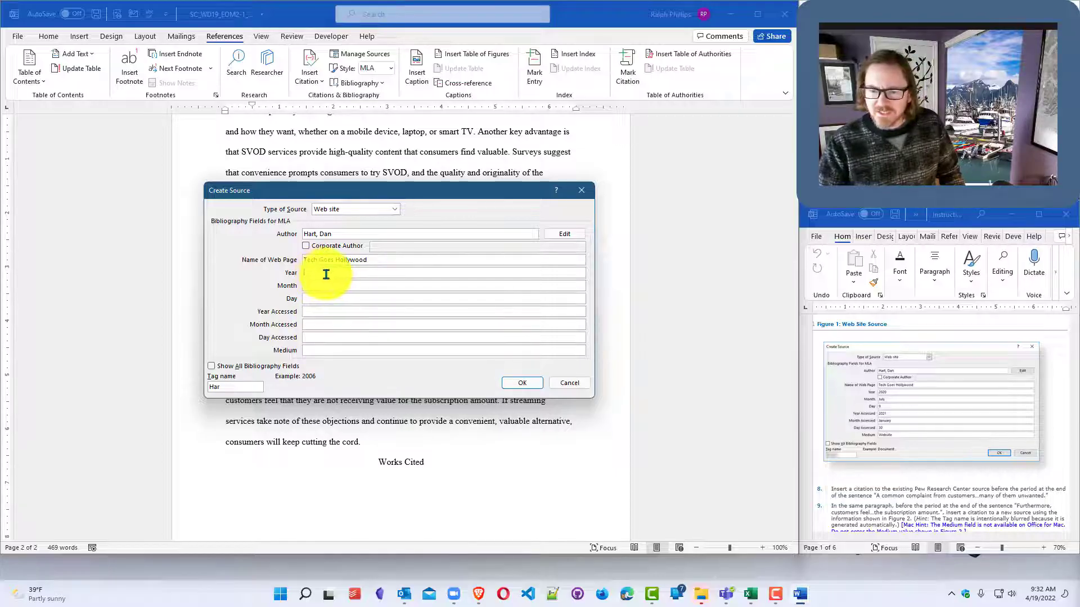
text(2020)
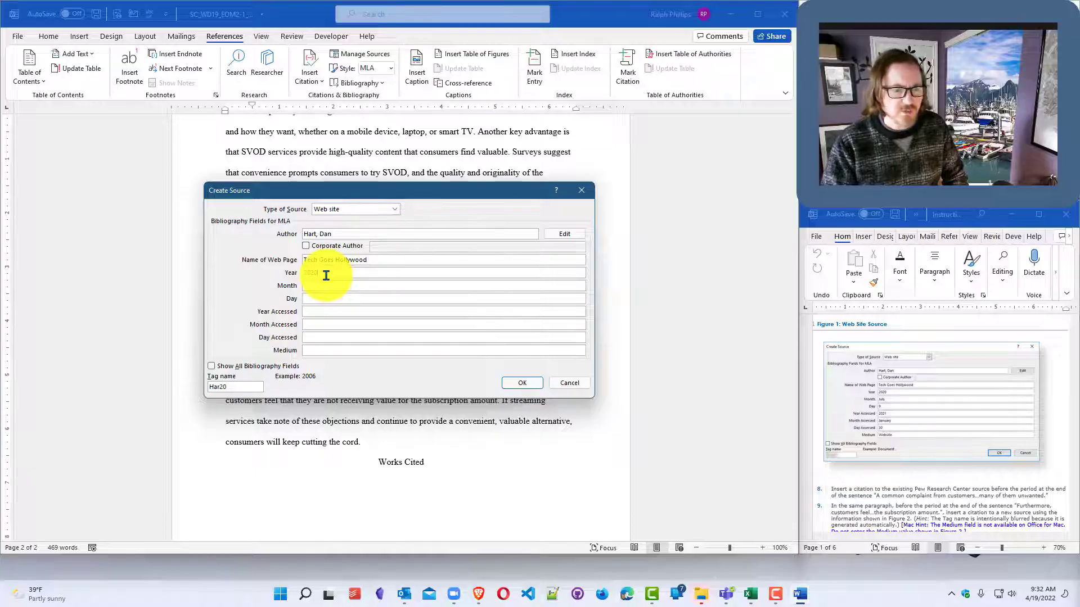
click(369, 285)
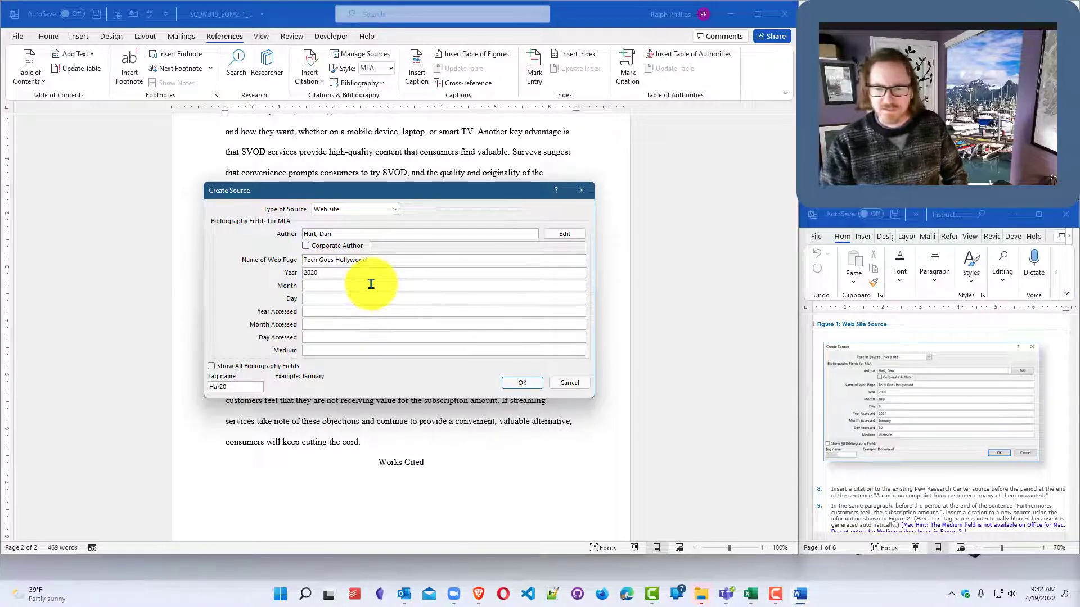
text(July)
key(Tab)
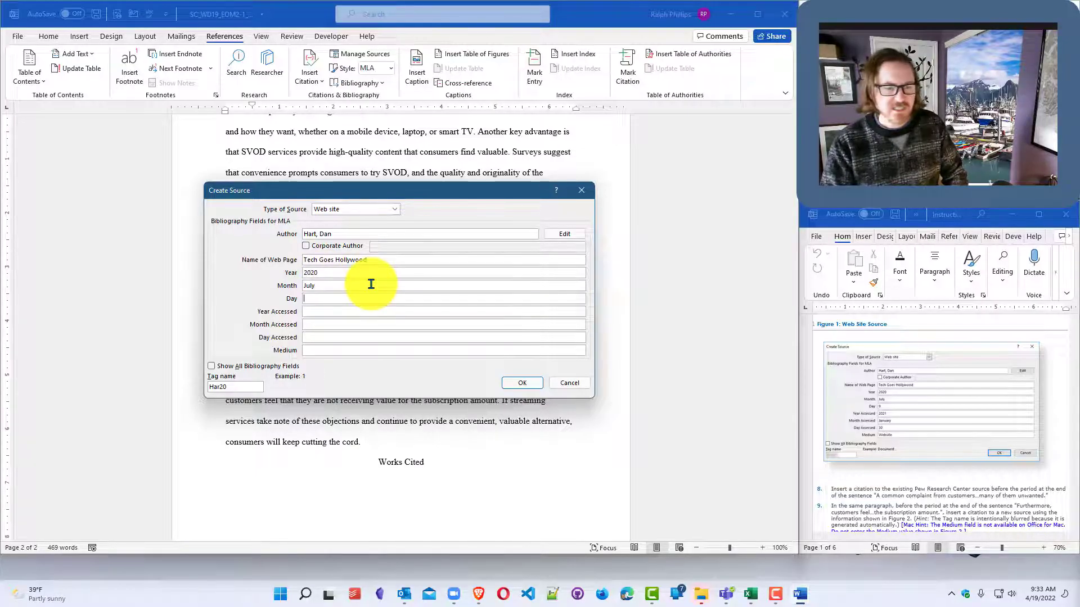
text(9)
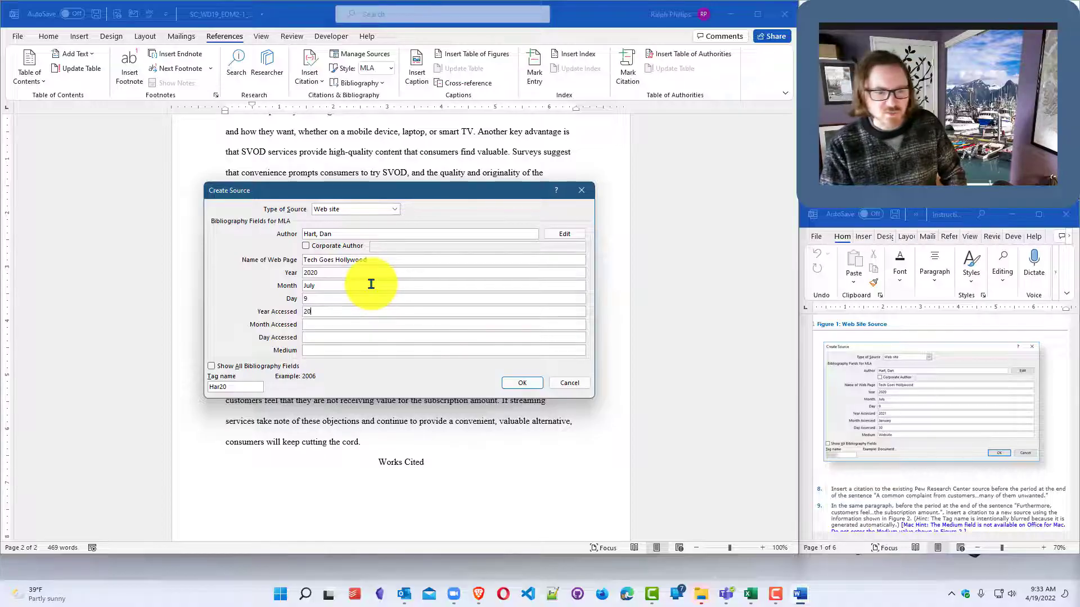
Step: Set the source's access date to 2021, January, 30 and its medium to Website, and insert the new citation
key(Tab)
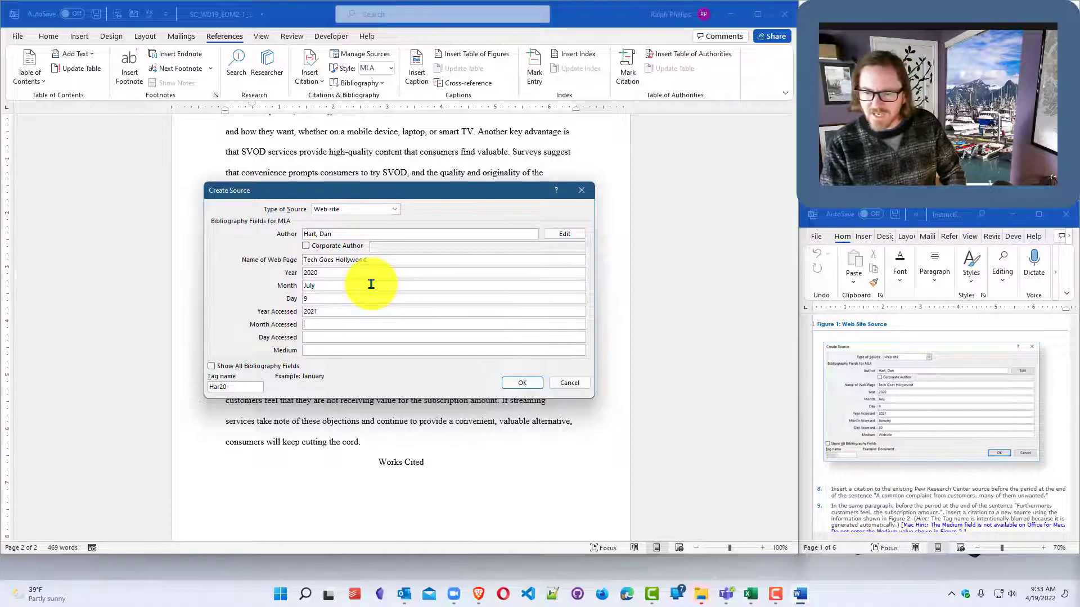
key(Tab)
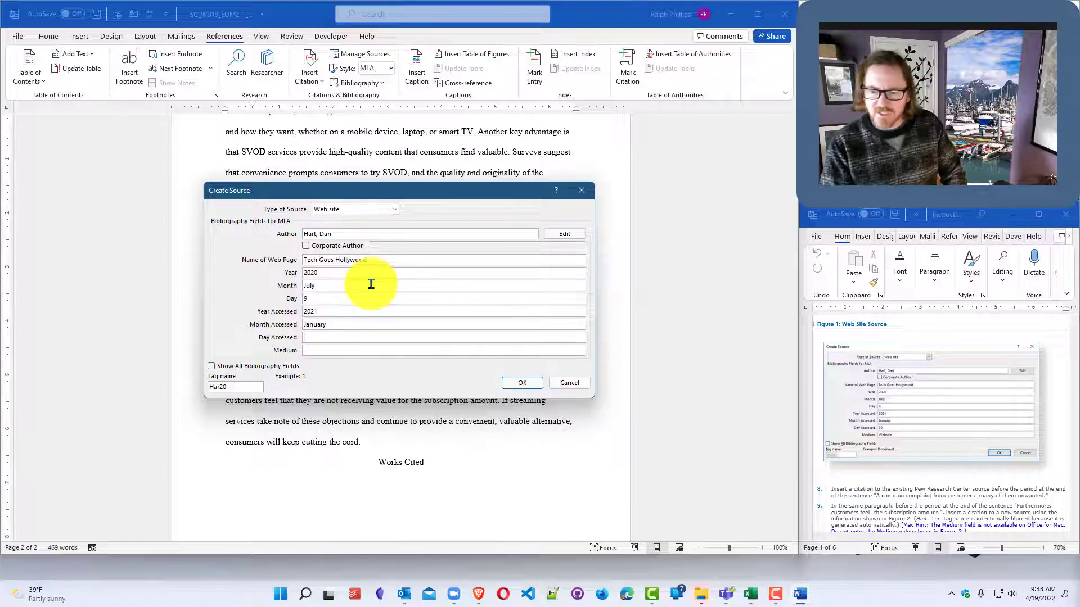
text(30)
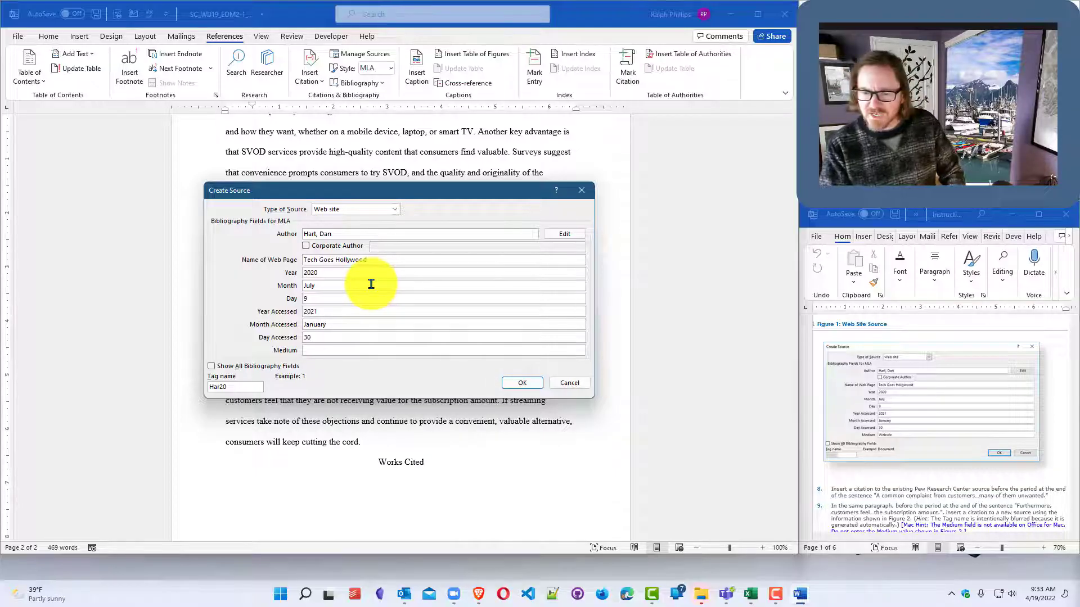
key(Tab)
text(W)
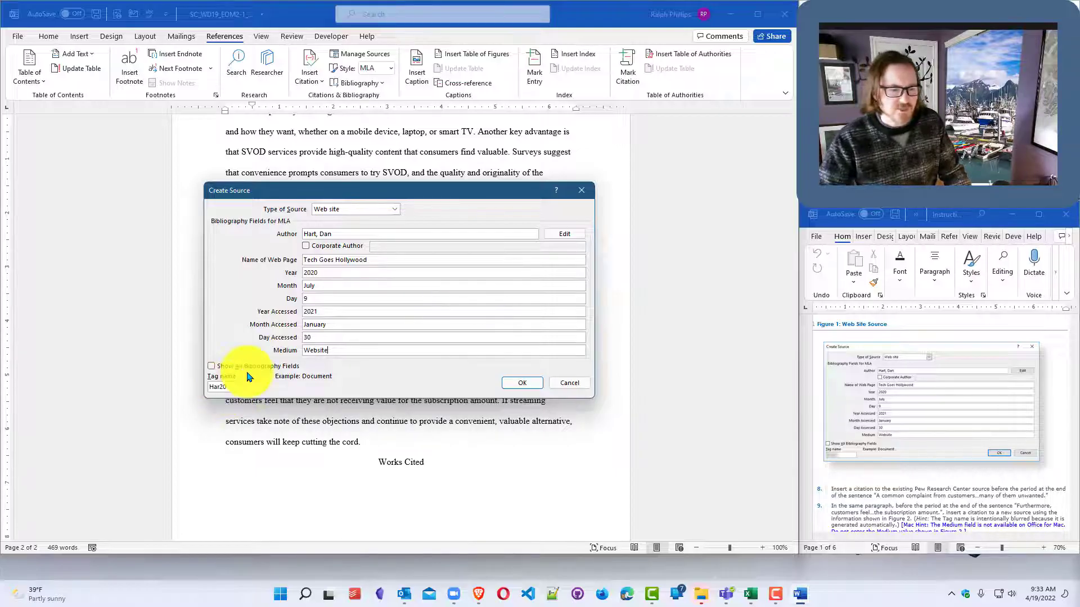
click(522, 383)
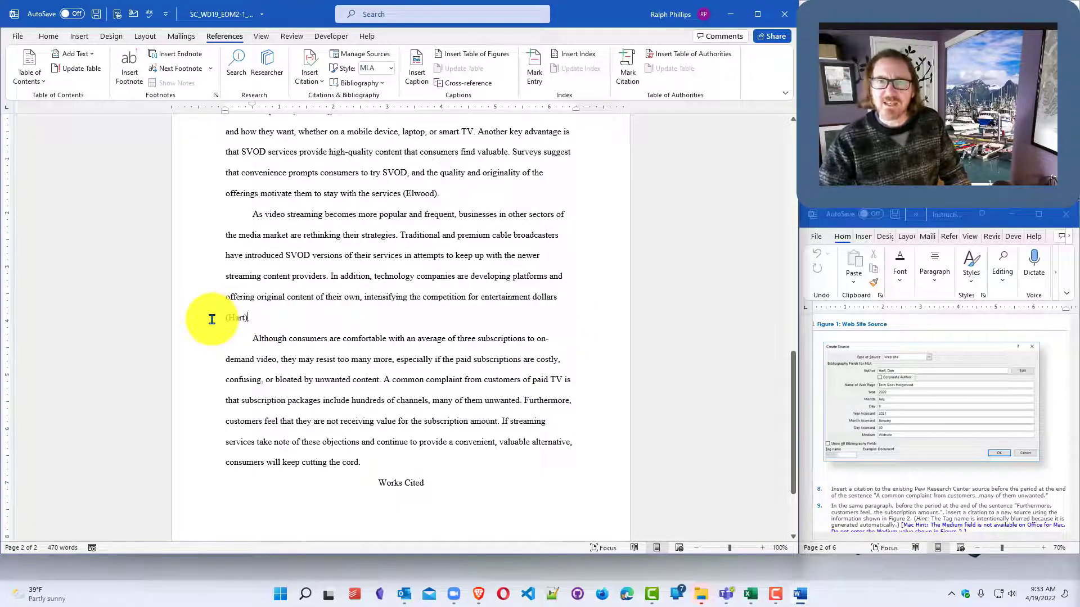
text(.)
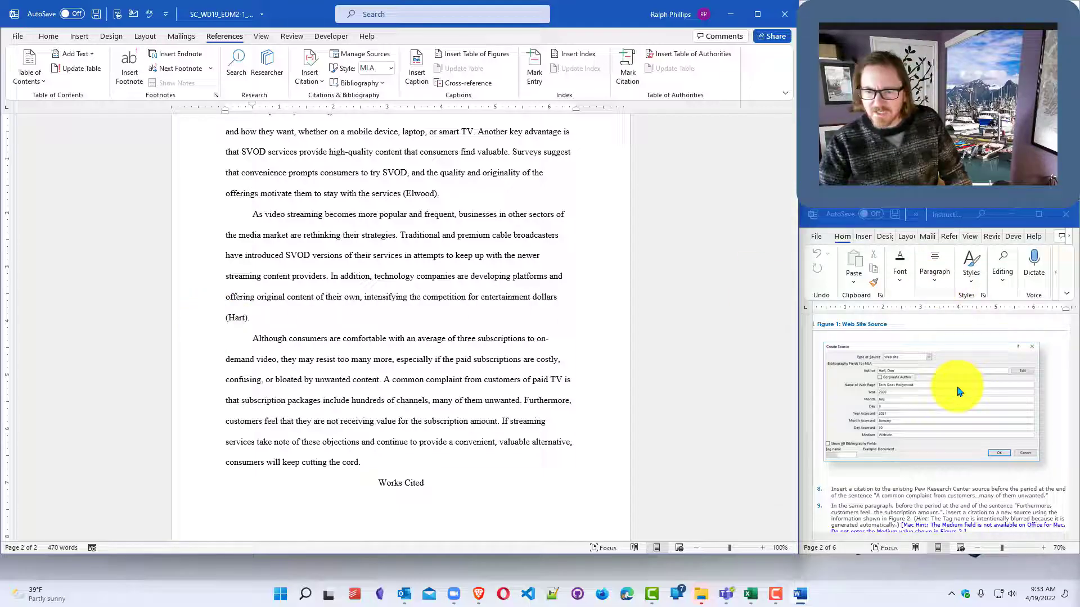
Step: Read instructions 8 and 9 on the next citations and look through the paper's paragraphs from page 2 back to the start
scroll(954, 394, up, 2)
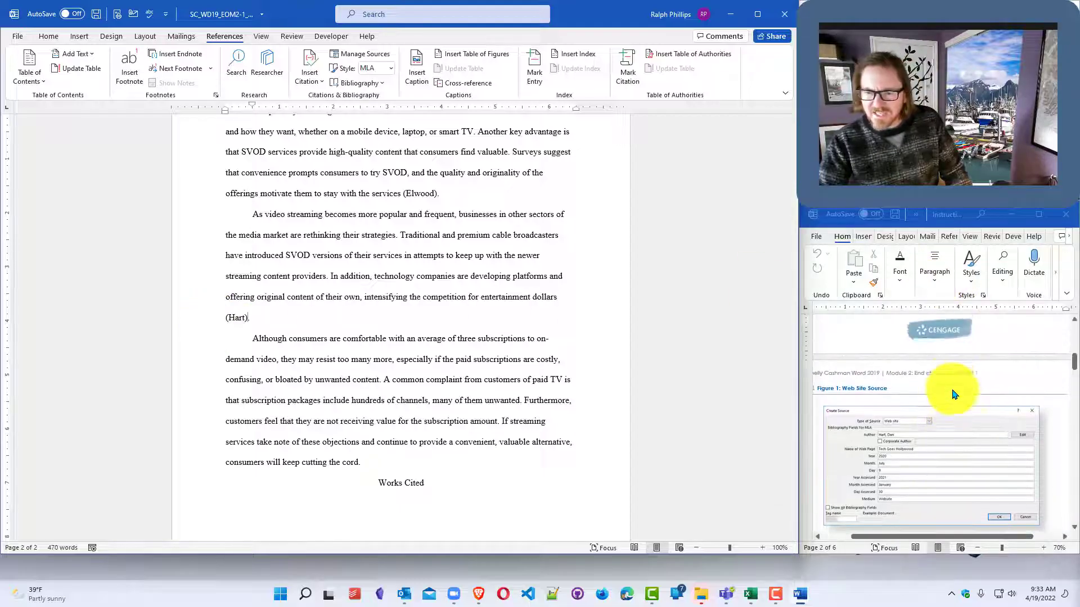
scroll(954, 393, up, 3)
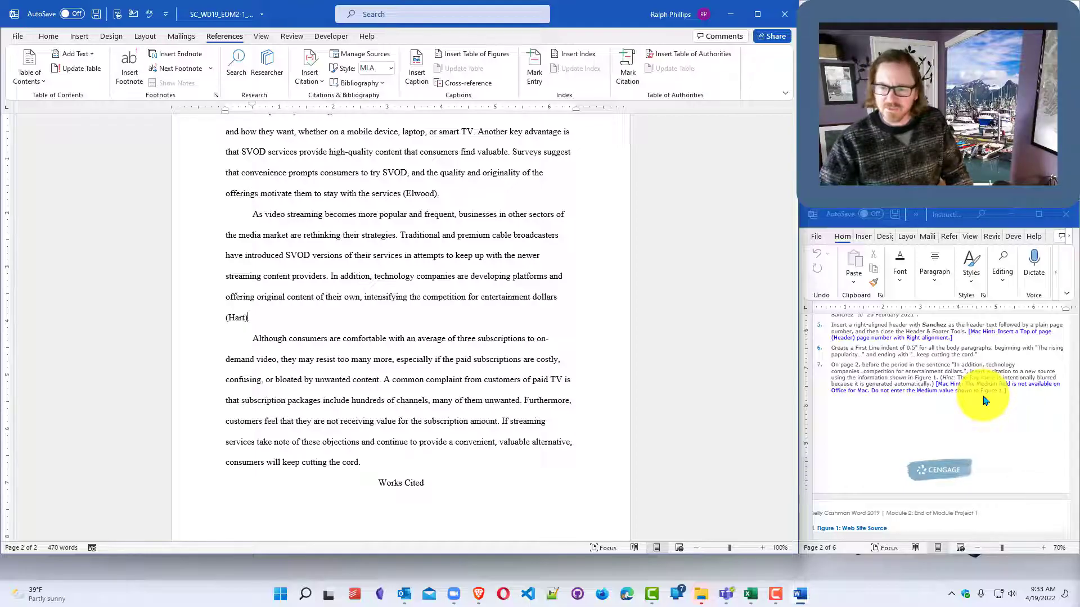
scroll(871, 449, down, 3)
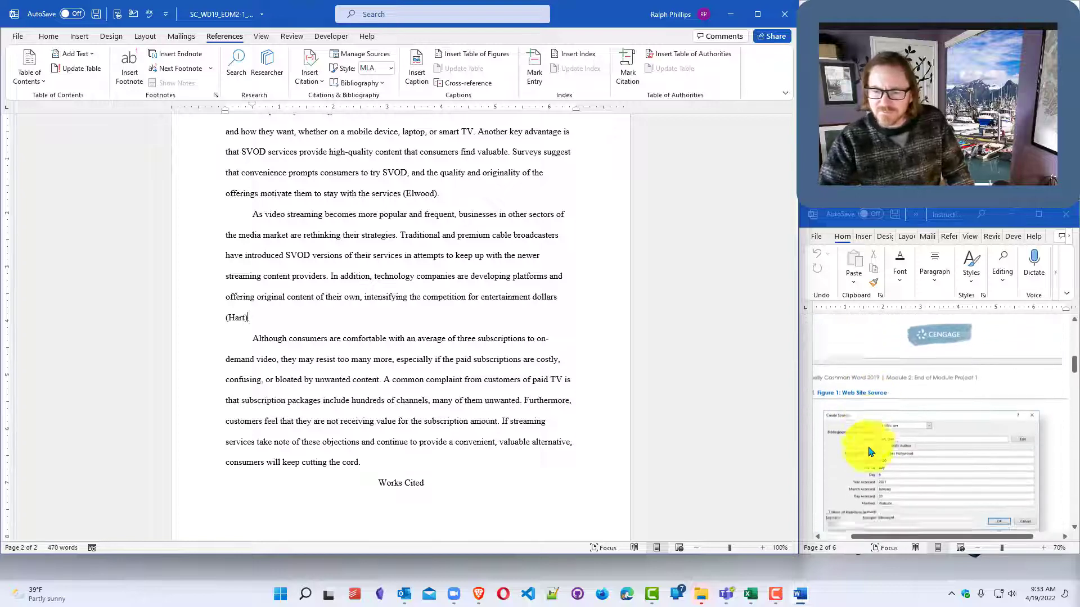
scroll(869, 451, down, 4)
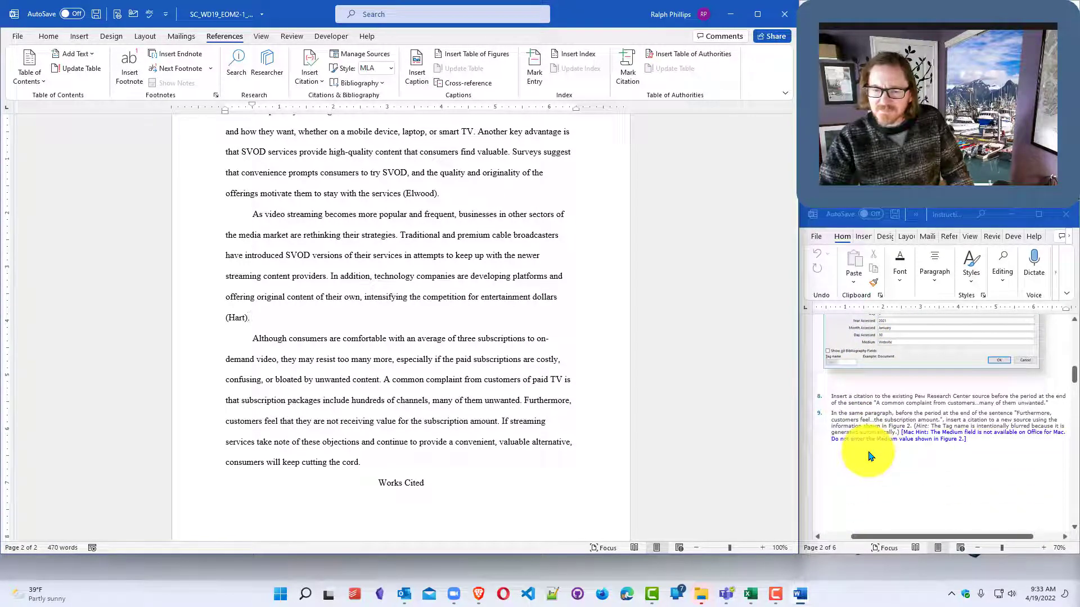
scroll(868, 456, down, 1)
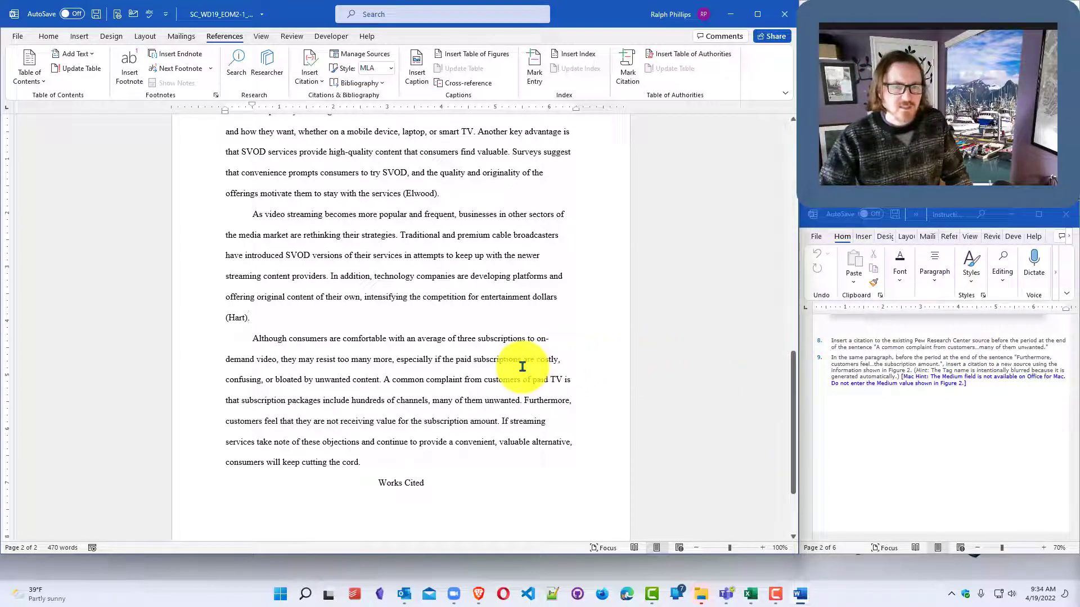
scroll(497, 368, down, 2)
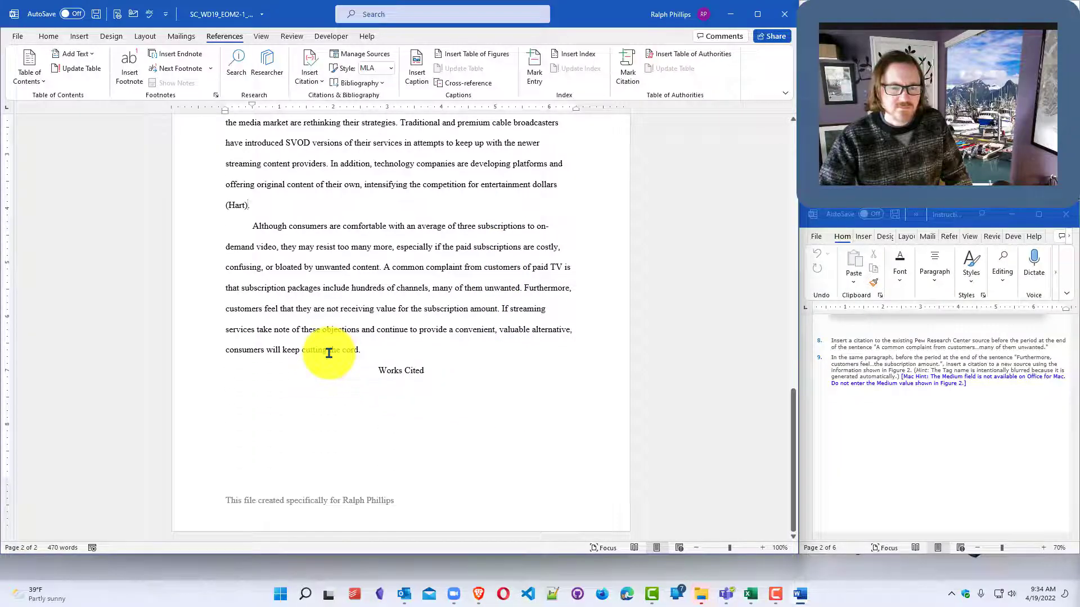
scroll(487, 367, up, 2)
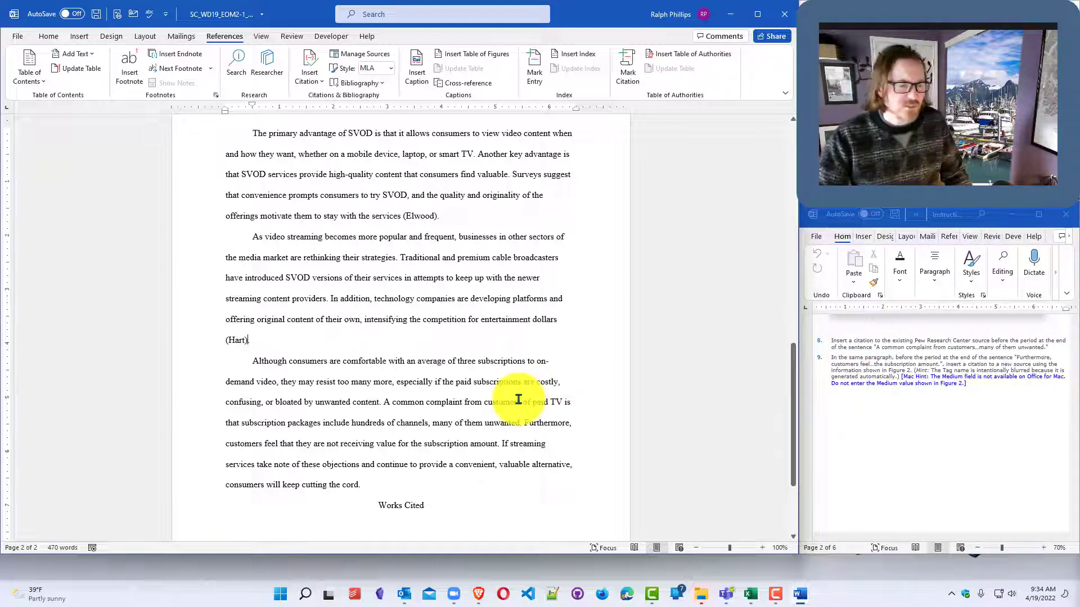
scroll(516, 397, up, 3)
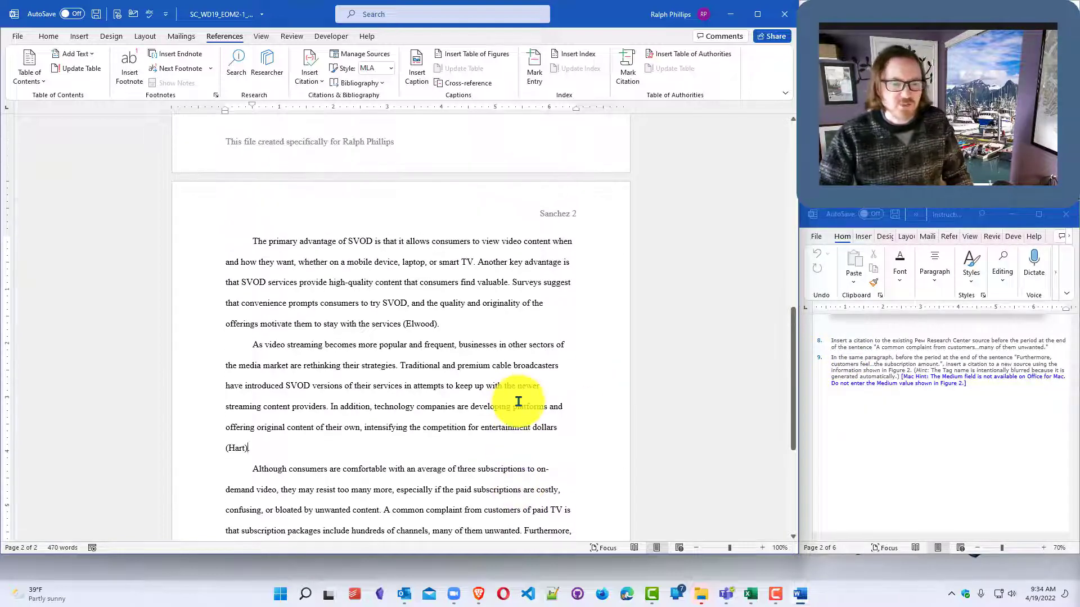
scroll(516, 397, up, 7)
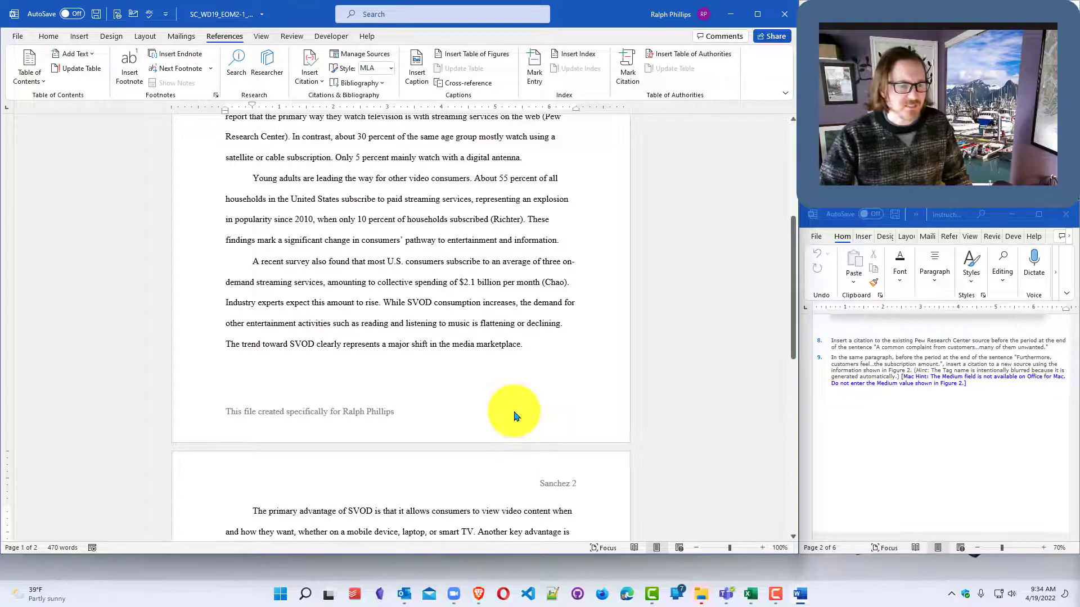
scroll(516, 416, up, 4)
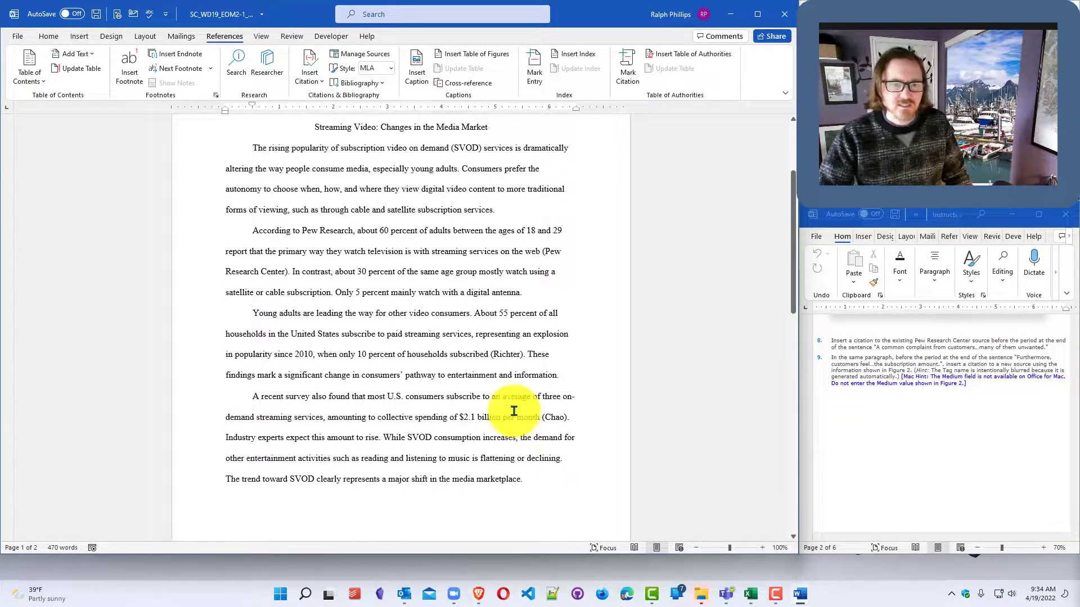
scroll(513, 411, up, 3)
scroll(514, 411, up, 1)
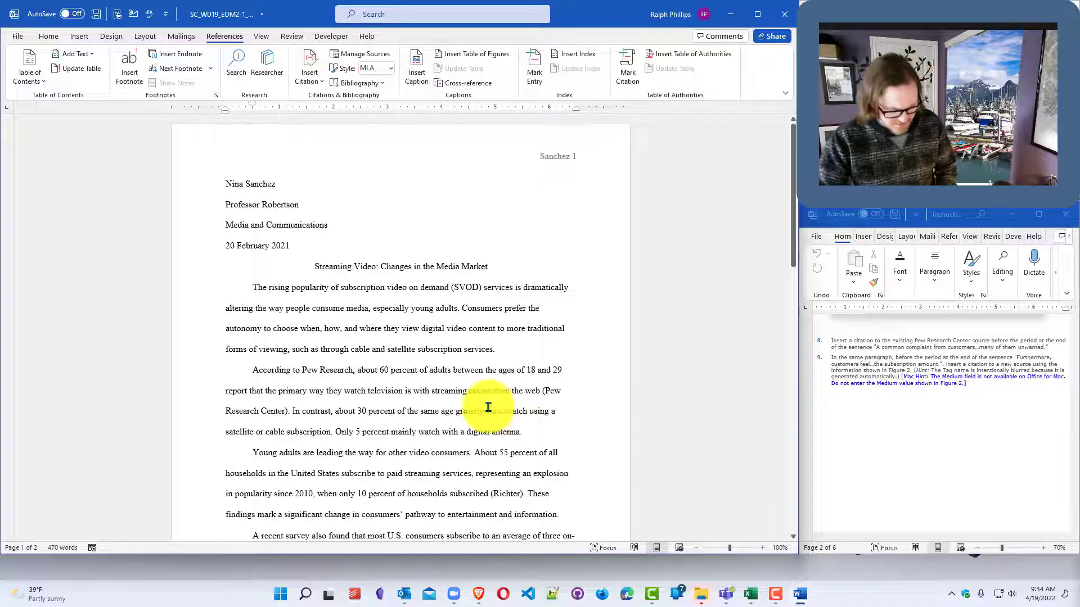
Step: Find "many of them unwanted" in the paper and insert a citation to the existing Pew Research Center source before the sentence's period
key(ctrl+f)
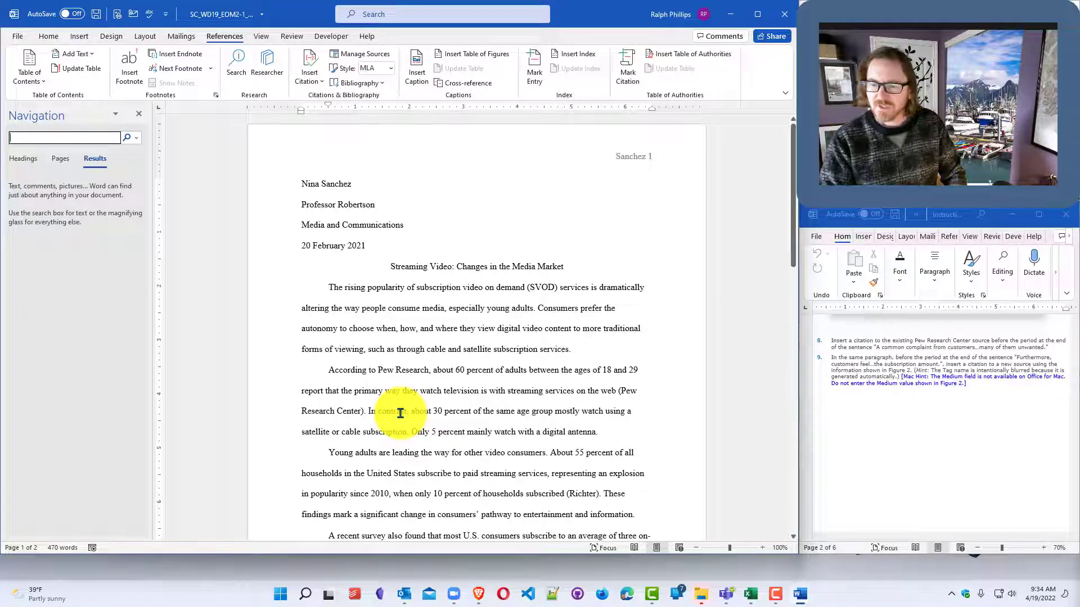
text(y of them u)
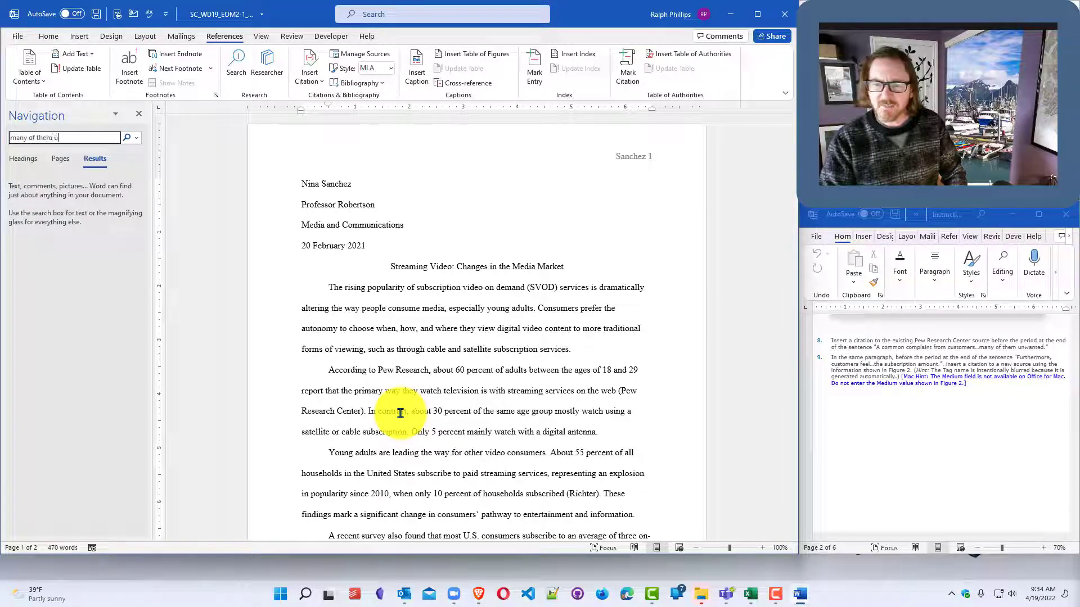
text(nwanted)
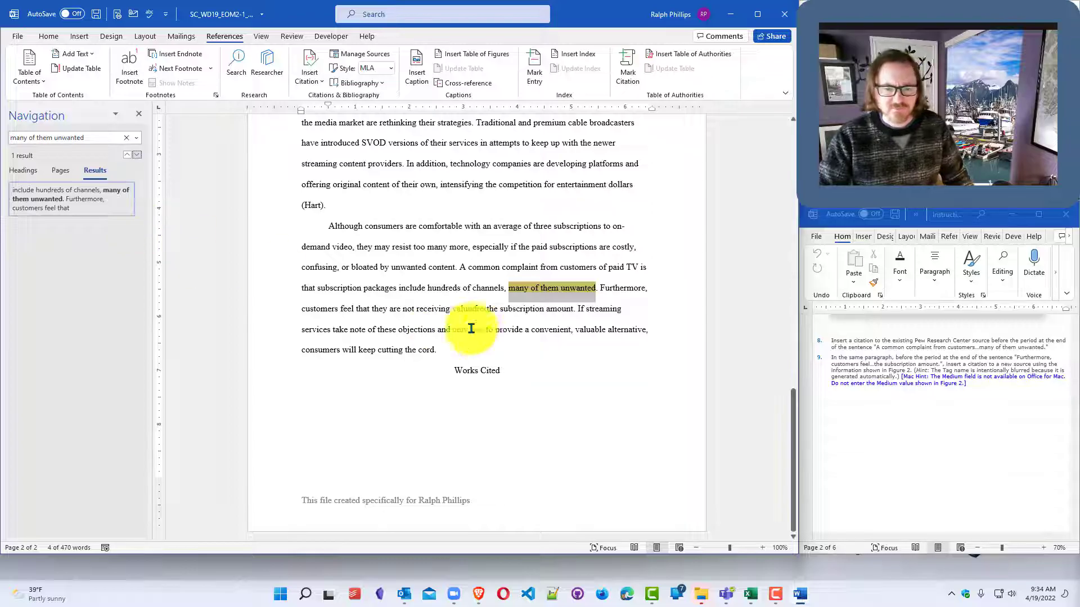
click(555, 299)
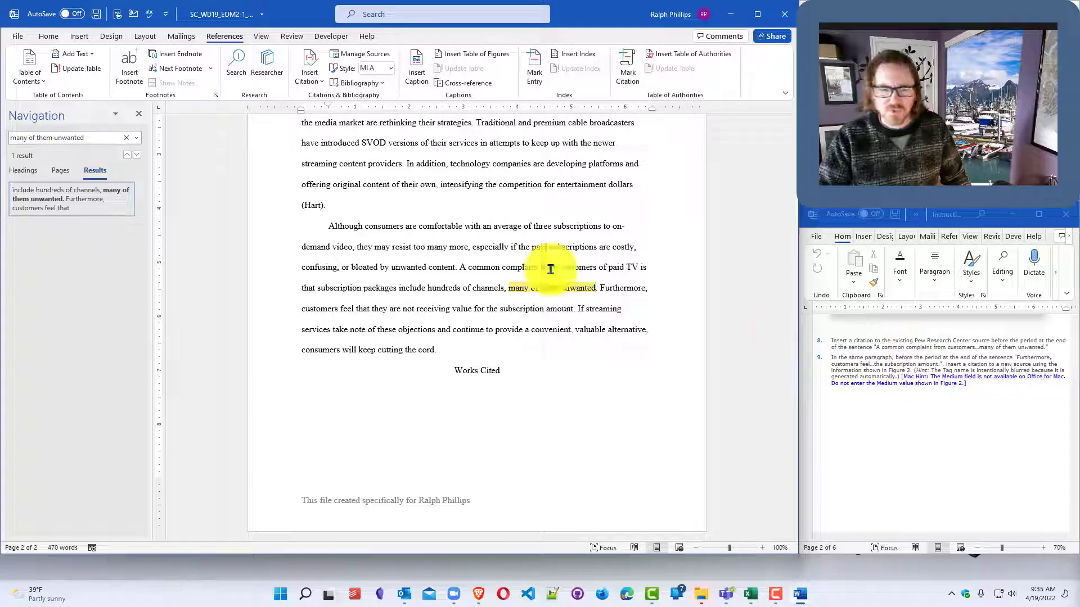
click(137, 116)
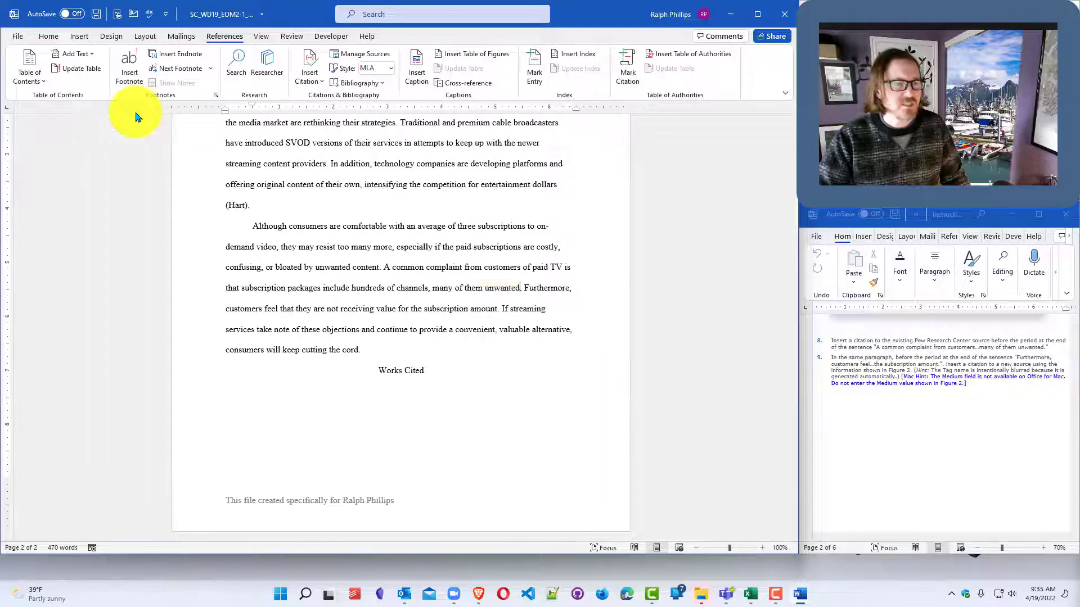
click(308, 84)
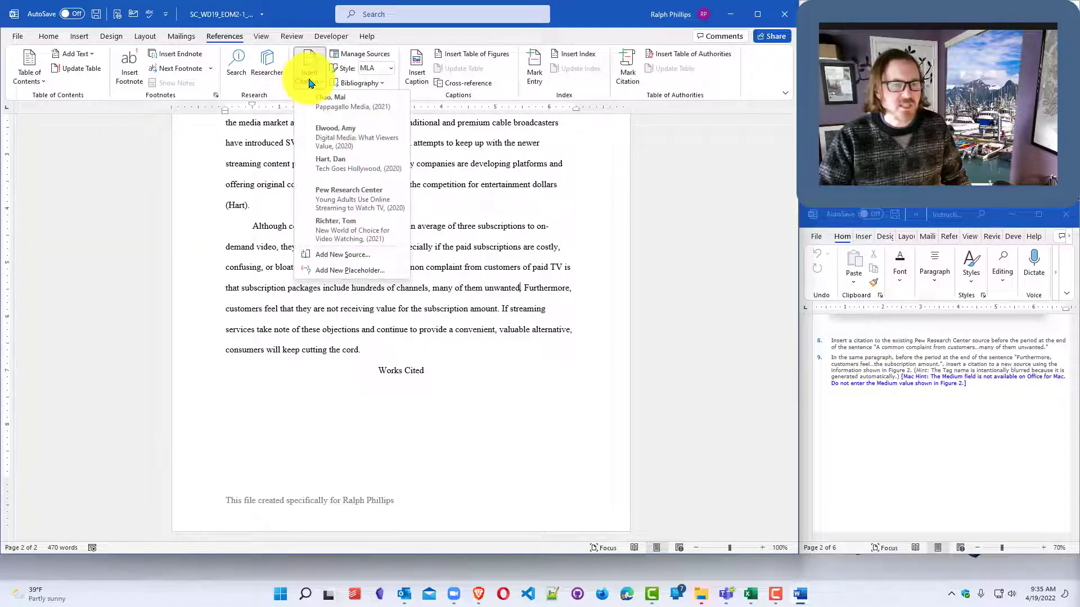
click(368, 201)
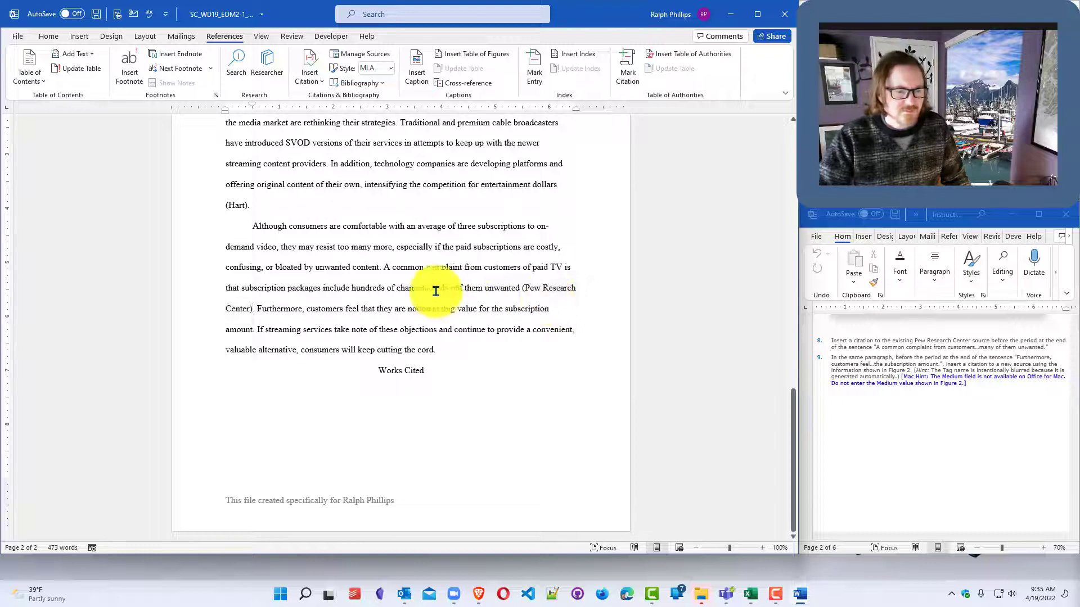
Step: Before the period after "the subscription amount", start a new citation source of type Article in a Periodical, with Figure 2 of the instructions in view
click(252, 330)
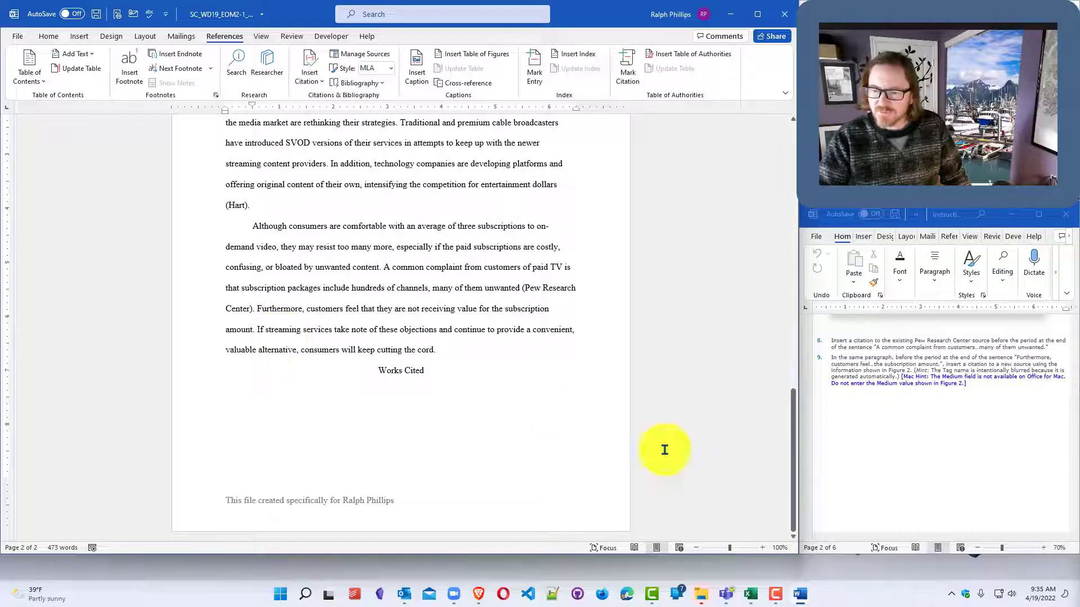
scroll(928, 416, down, 5)
scroll(928, 416, down, 4)
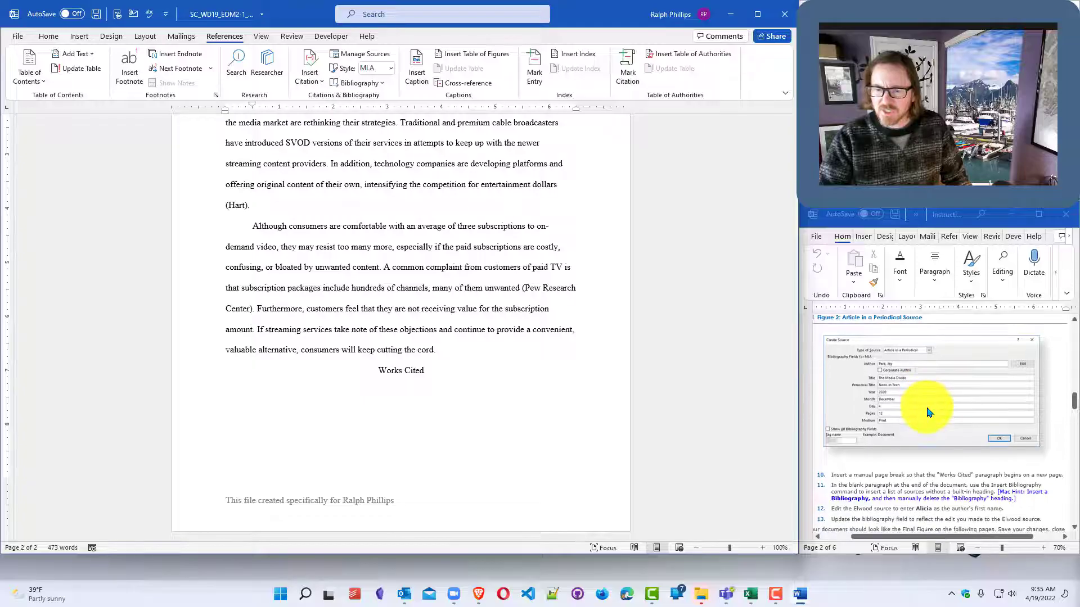
click(309, 76)
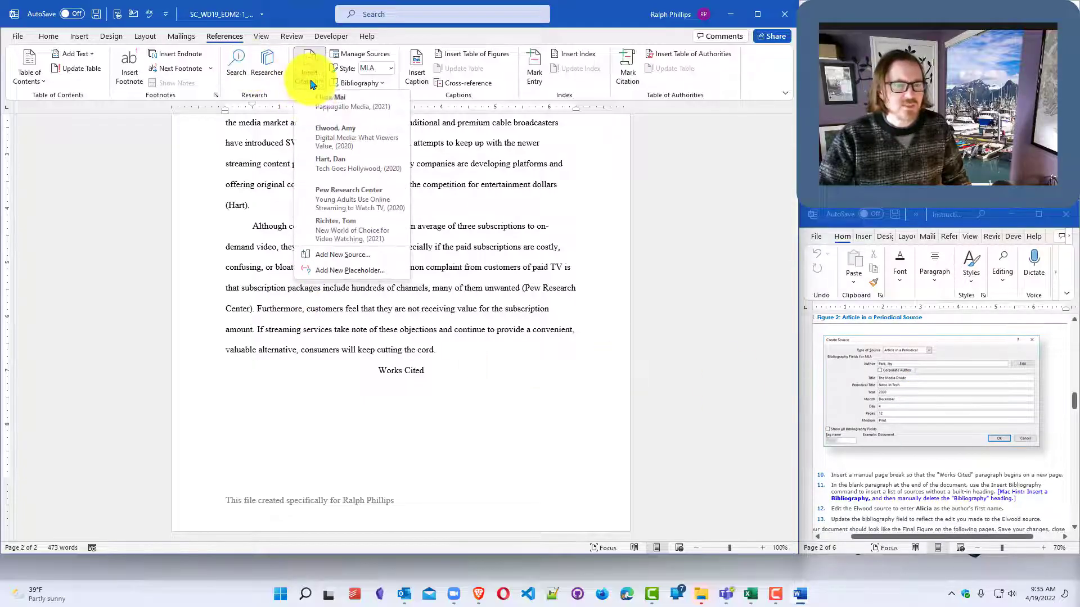
click(356, 258)
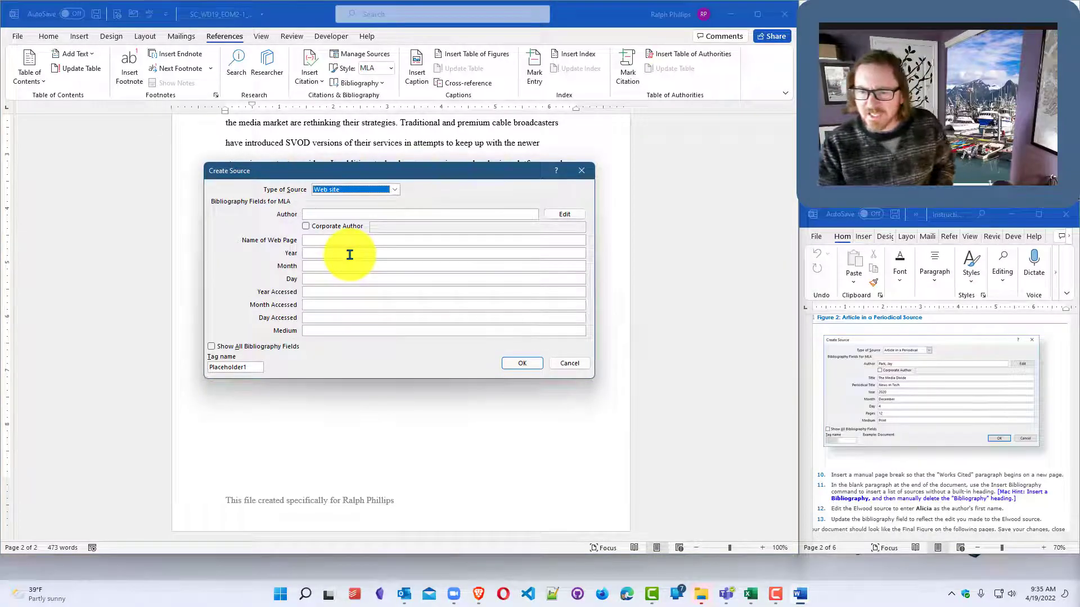
click(358, 189)
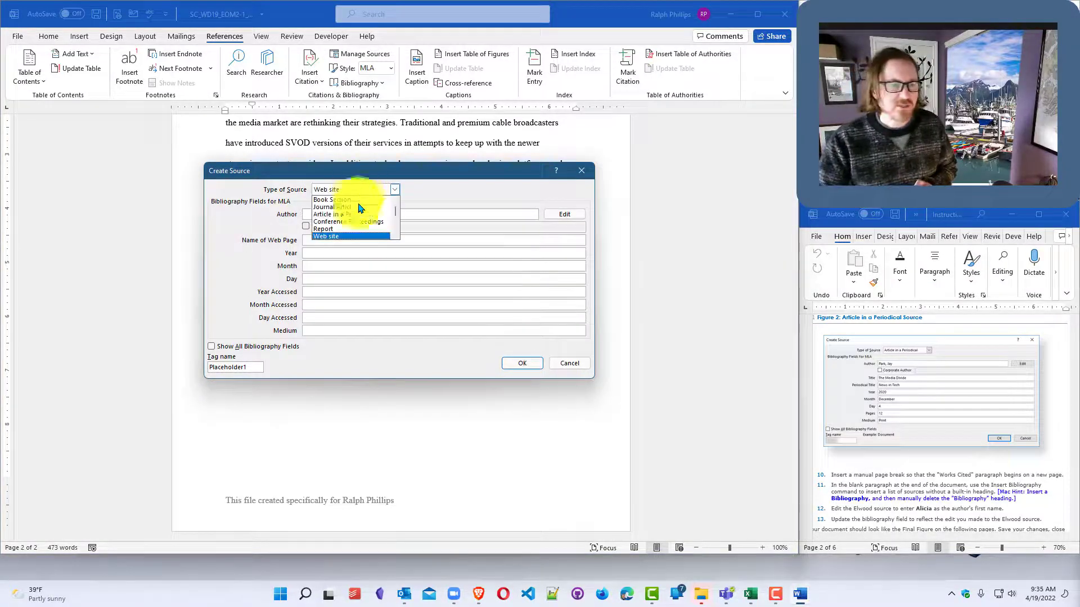
click(368, 219)
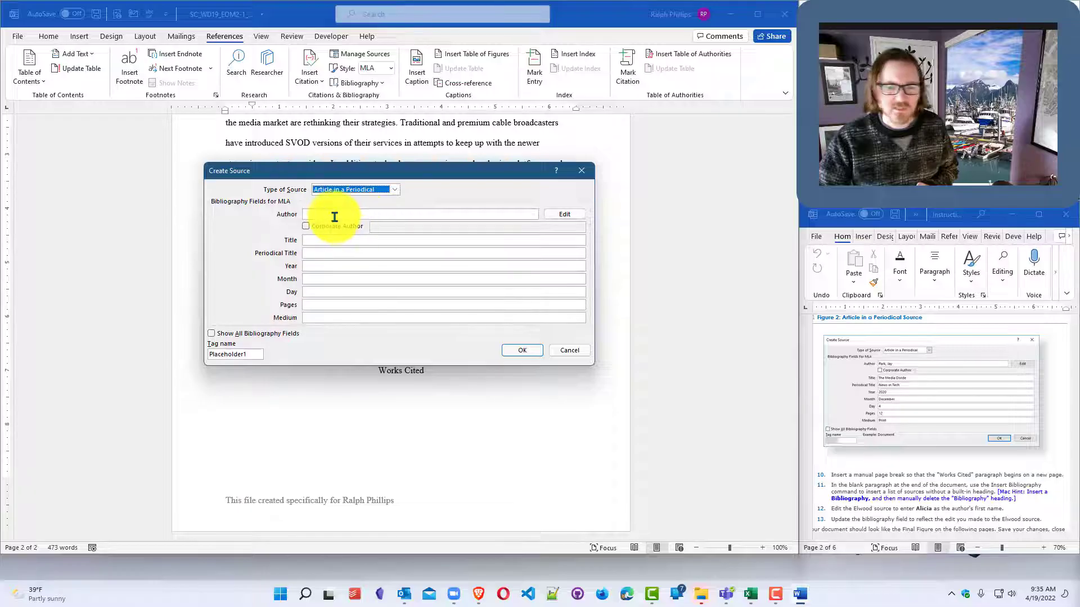
Step: Fill in the new source's author from Figure 2, the title The Media Divide and the periodical title News in Tech
click(332, 214)
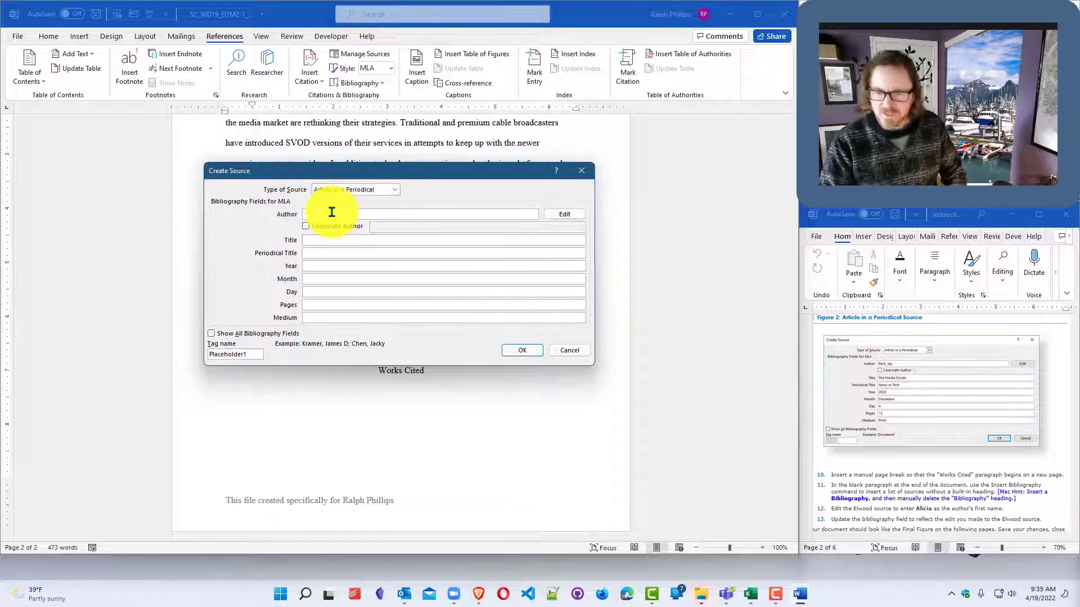
text(Pa)
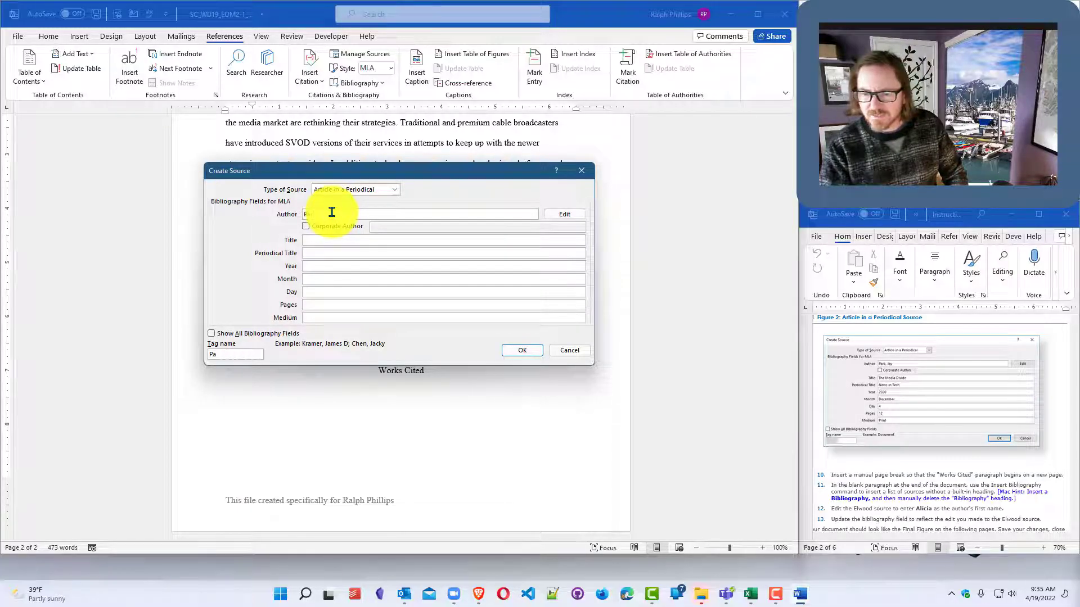
text(rk, Ja)
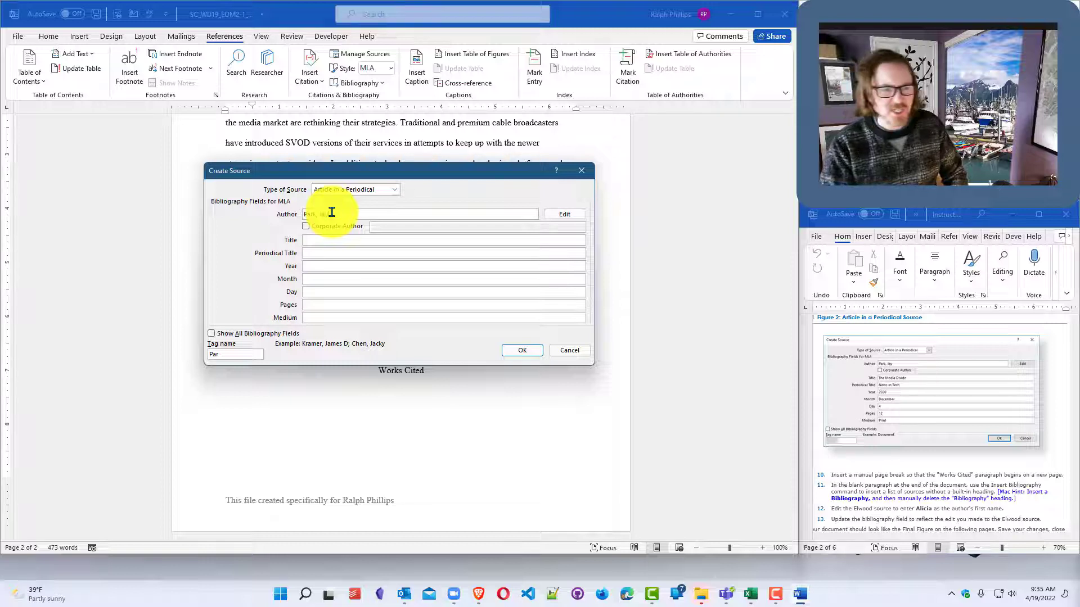
text(y)
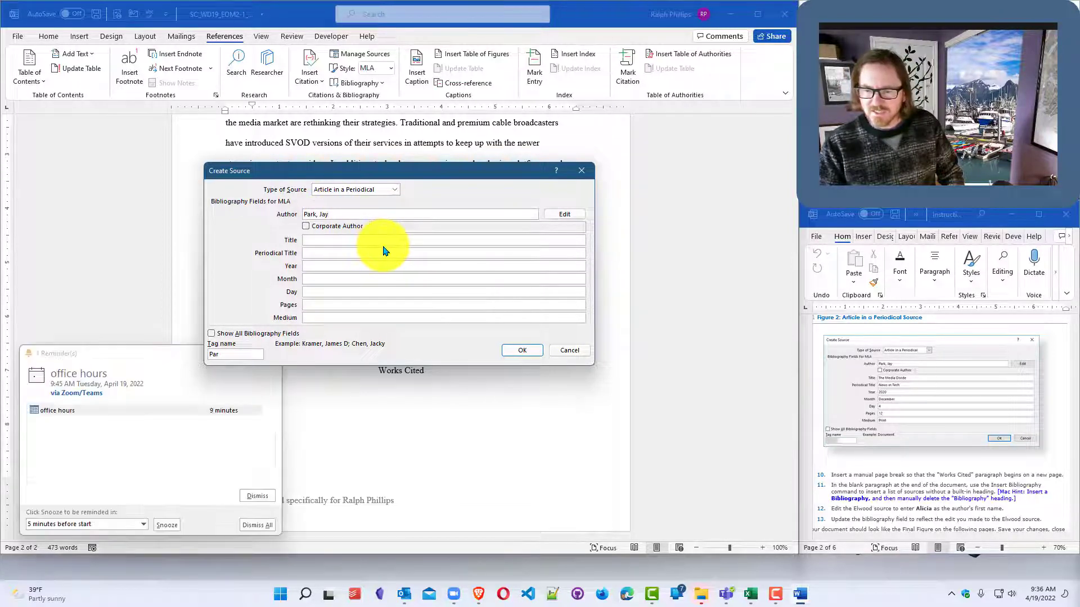
click(257, 497)
click(325, 240)
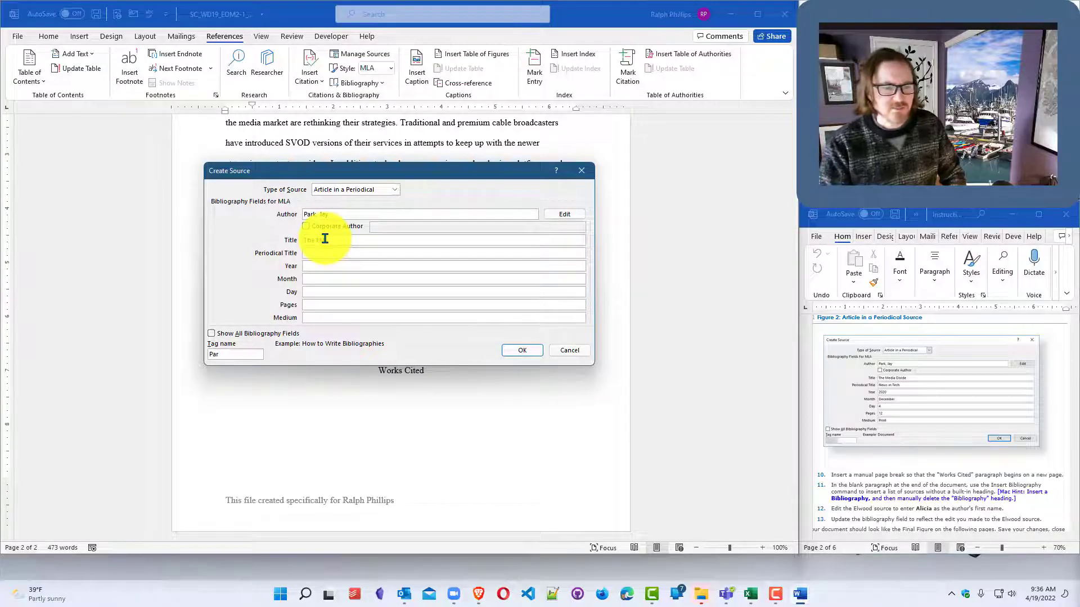
text(The Media Divide)
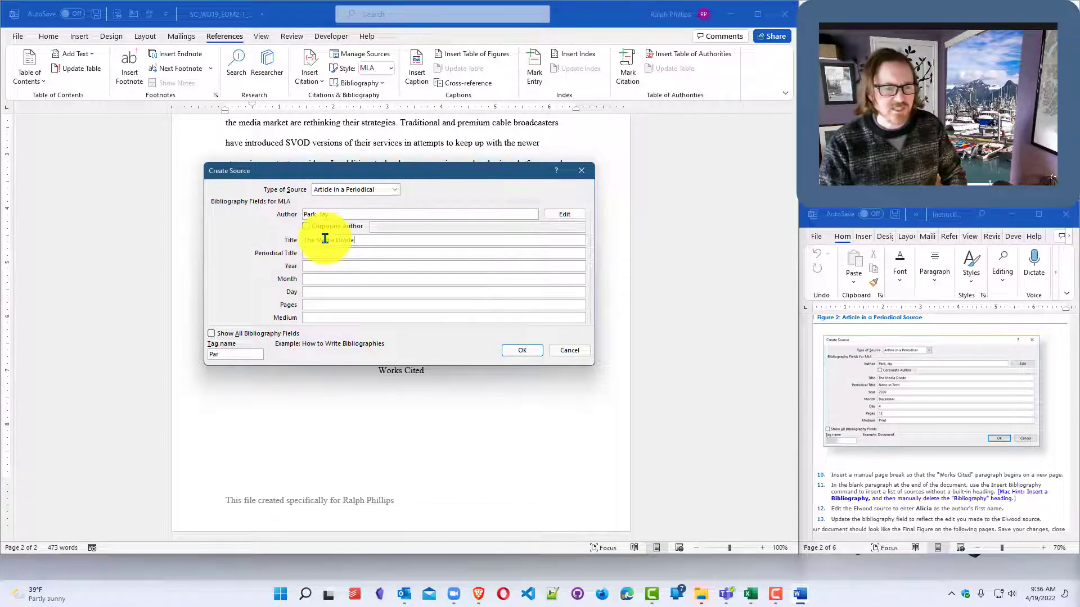
key(Tab)
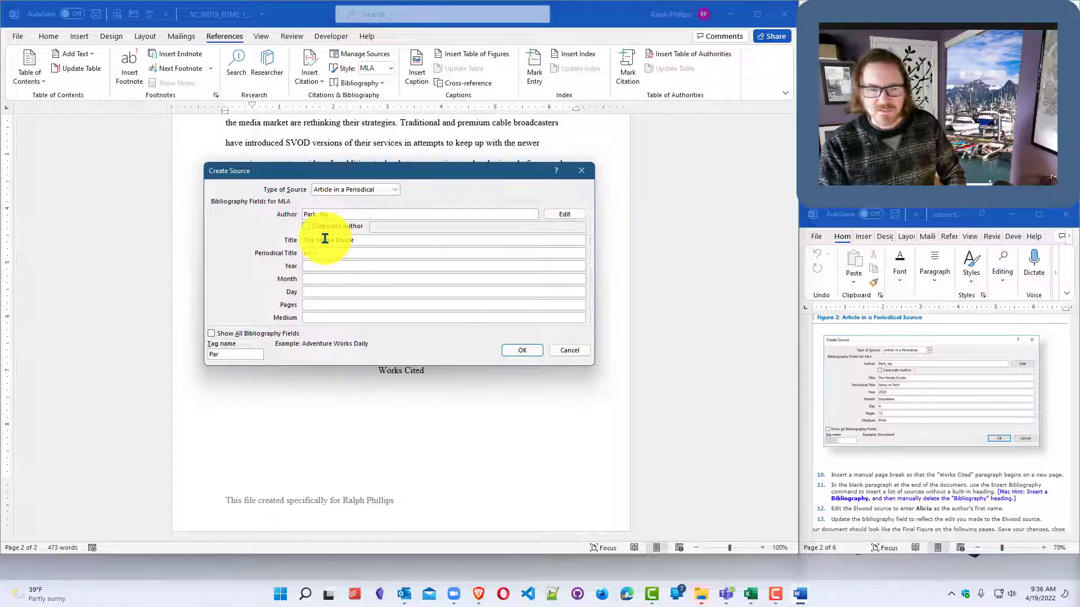
text(News in Tech.)
key(Tab)
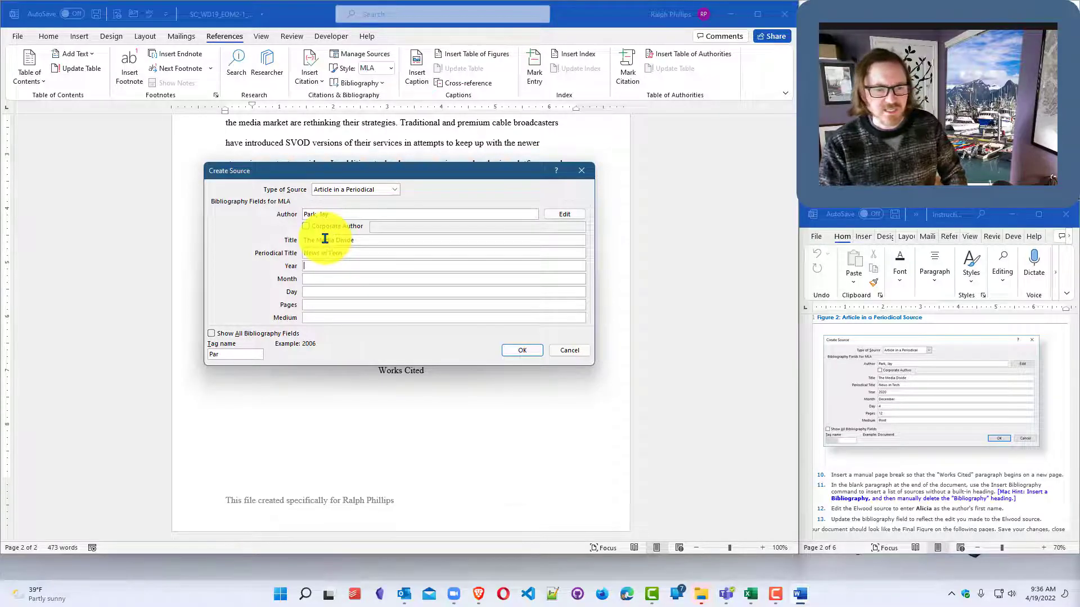
Step: Set the source's date to 2020, December, 4, its pages to 12 and its medium to Print, and insert the new citation
text(2020)
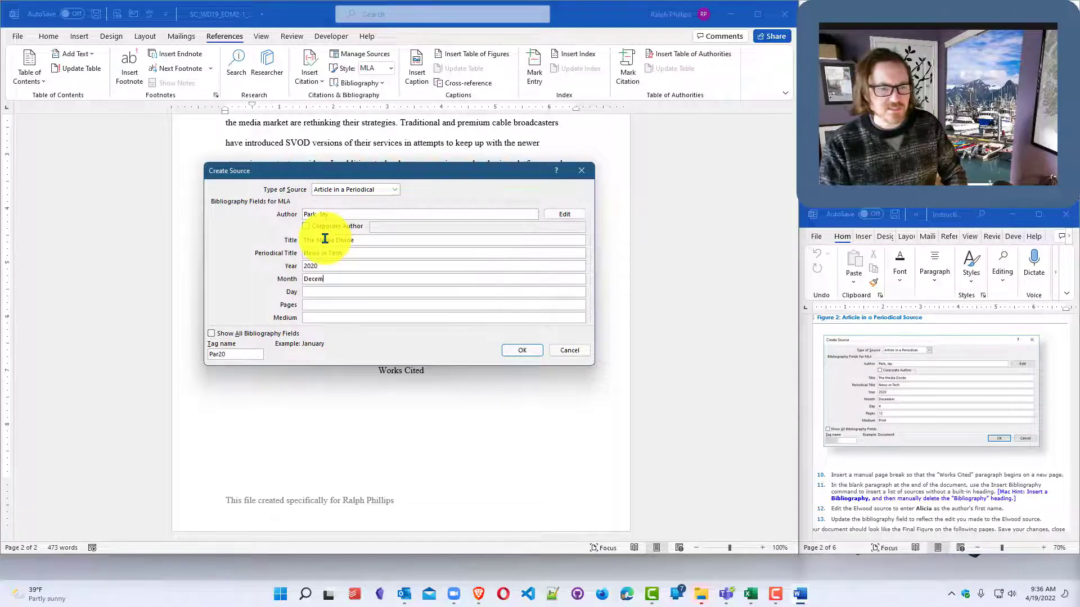
text(December)
key(Tab)
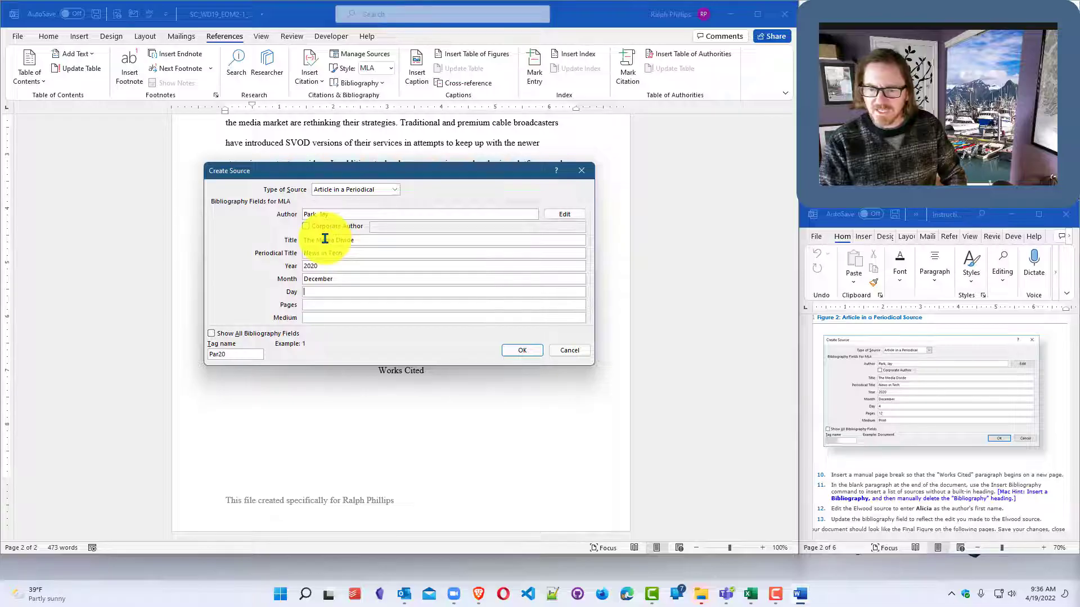
key(Tab)
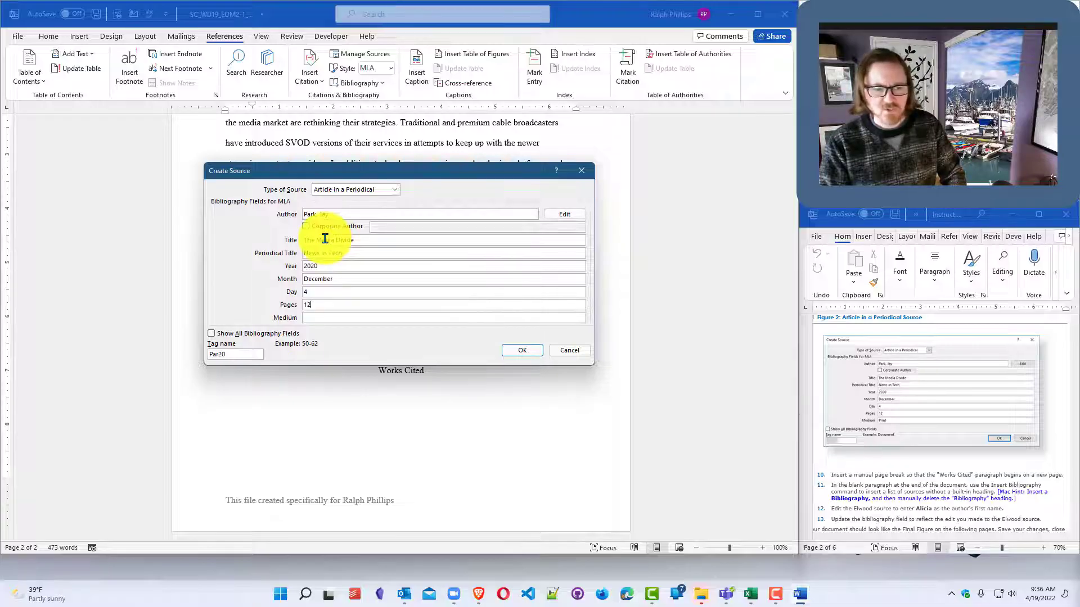
key(Tab)
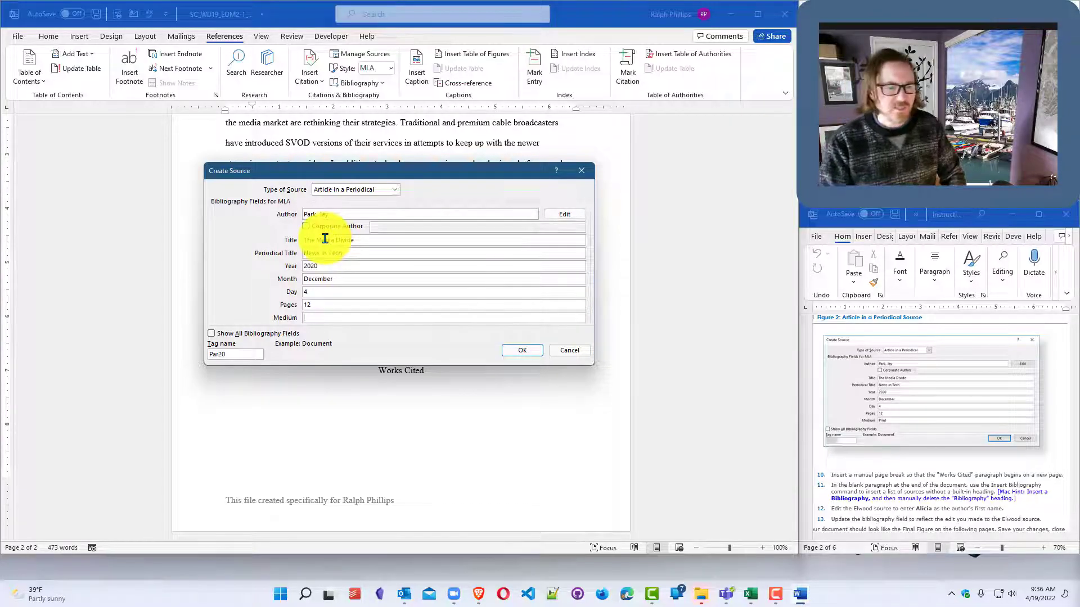
text(Print)
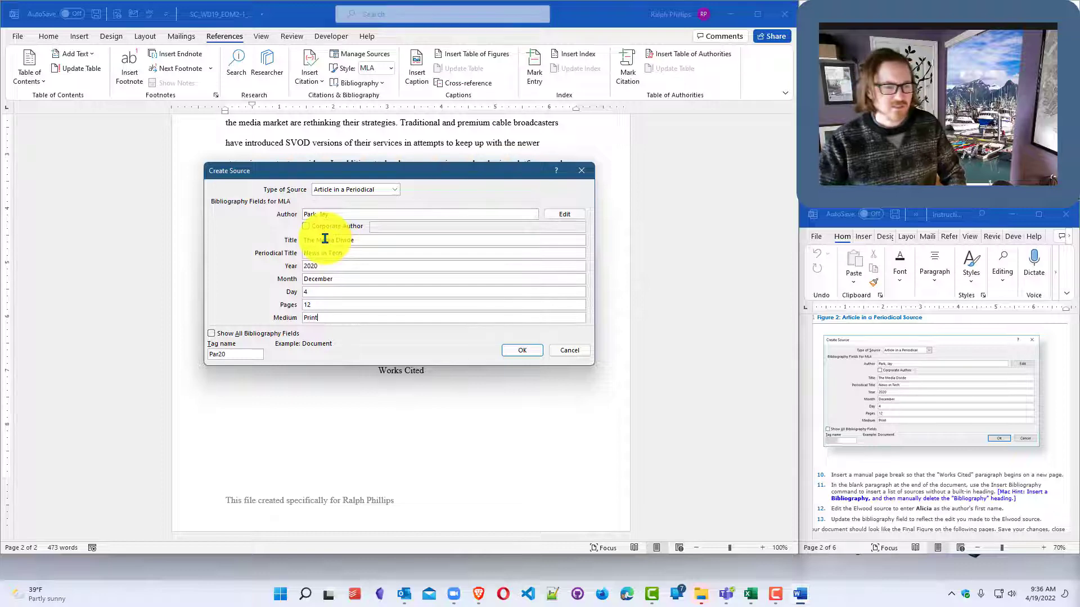
click(520, 352)
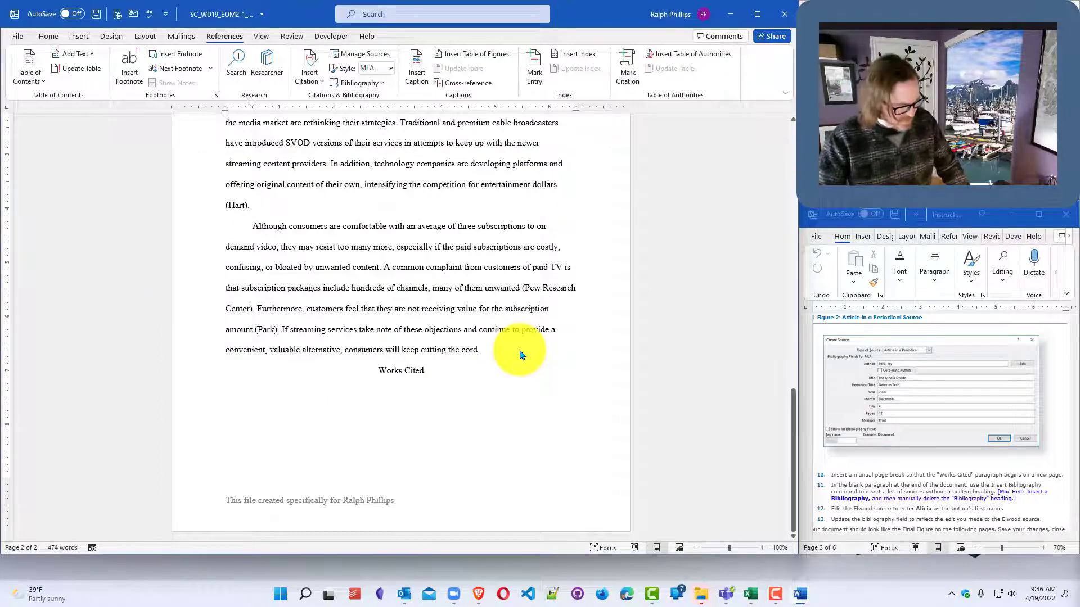
Step: Insert a manual page break before the "Works Cited" paragraph, following instruction 10
scroll(930, 436, down, 1)
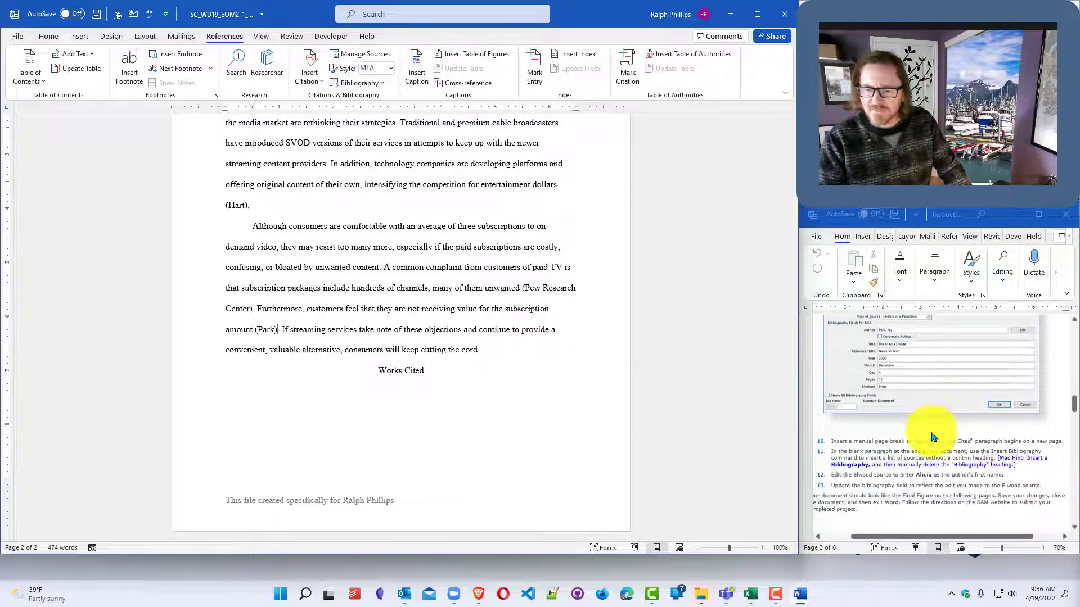
scroll(931, 437, down, 2)
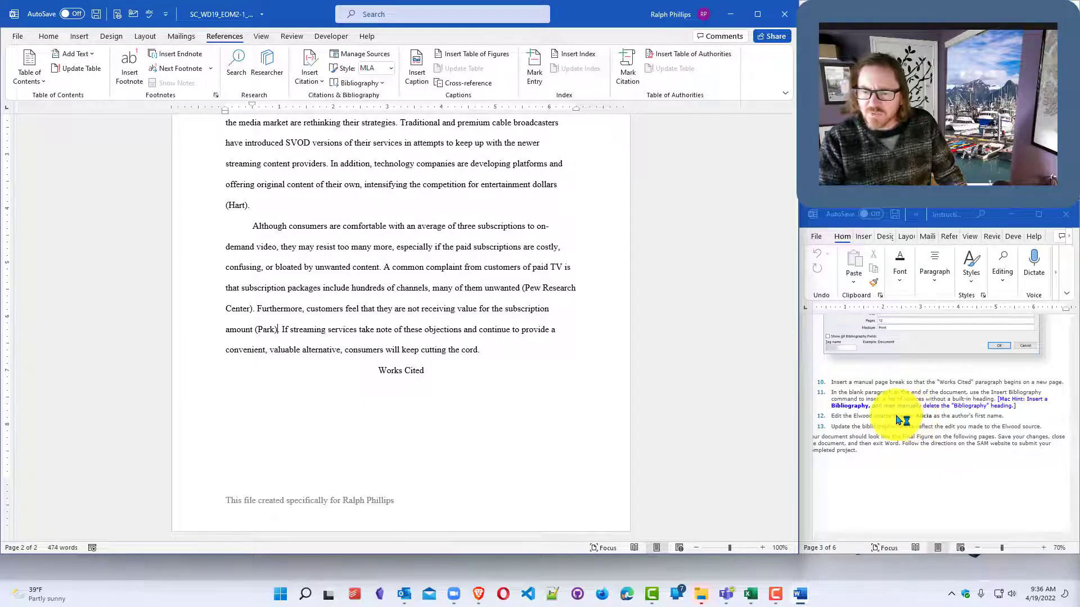
scroll(900, 420, down, 1)
scroll(901, 421, down, 1)
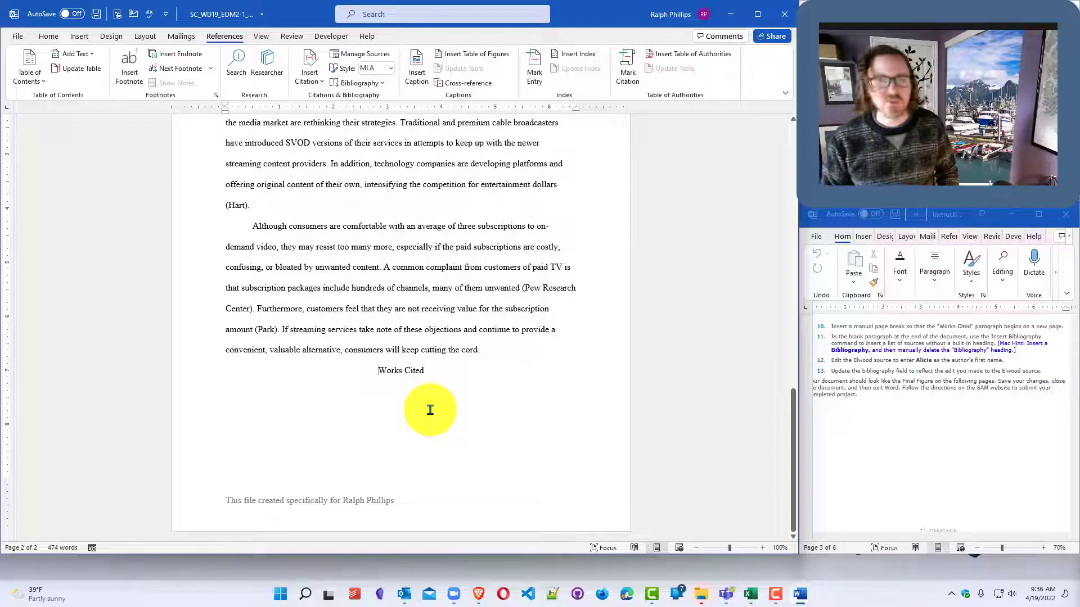
key(ctrl+Return)
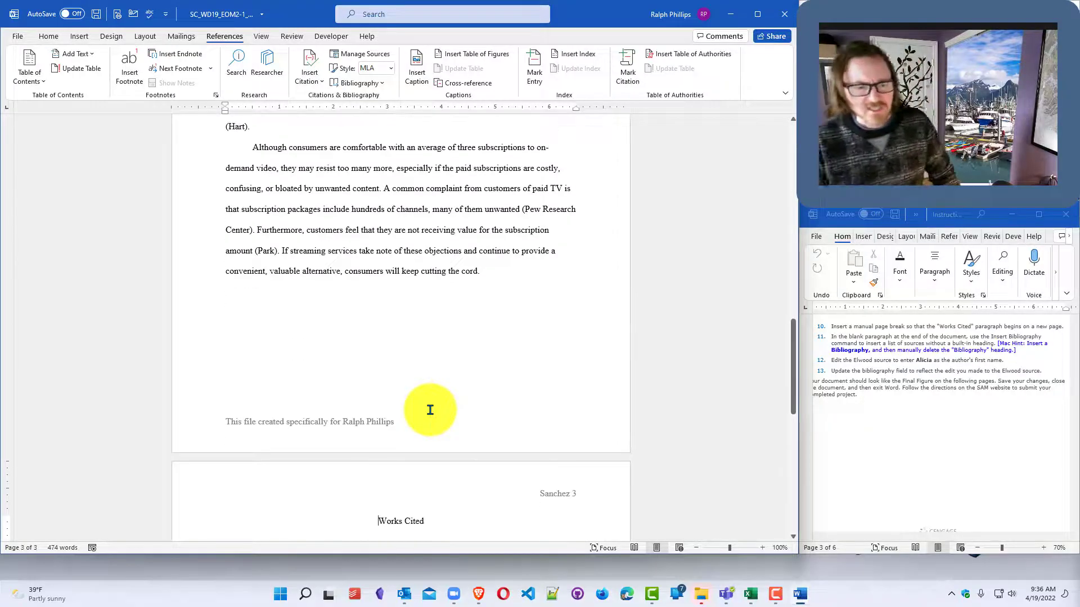
Step: Insert a bibliography without a built-in heading in the blank paragraph below "Works Cited" using the Insert Bibliography command
scroll(430, 410, down, 5)
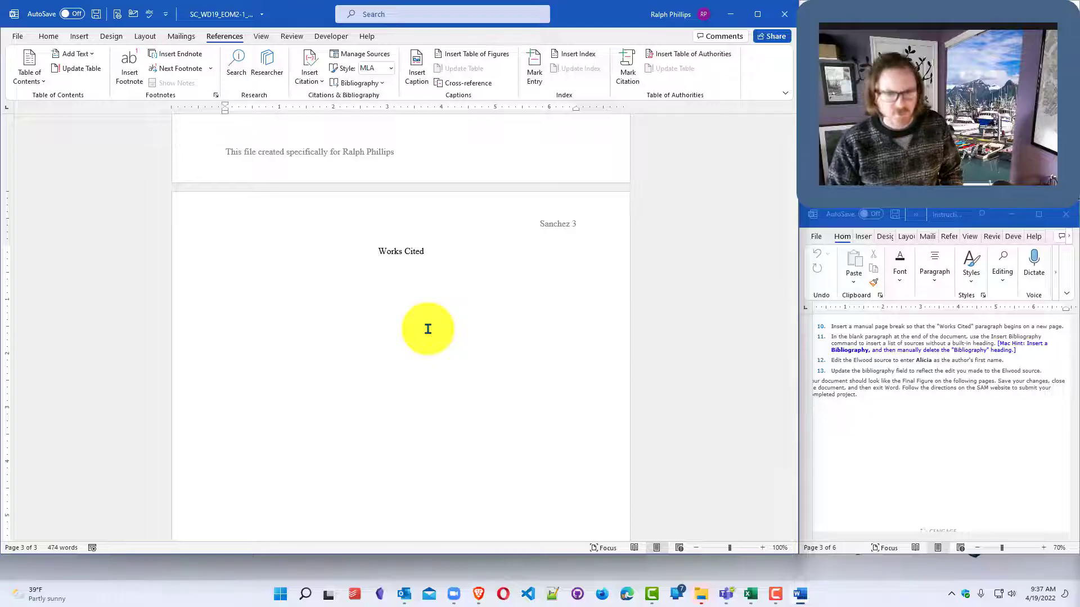
key(shift+F4)
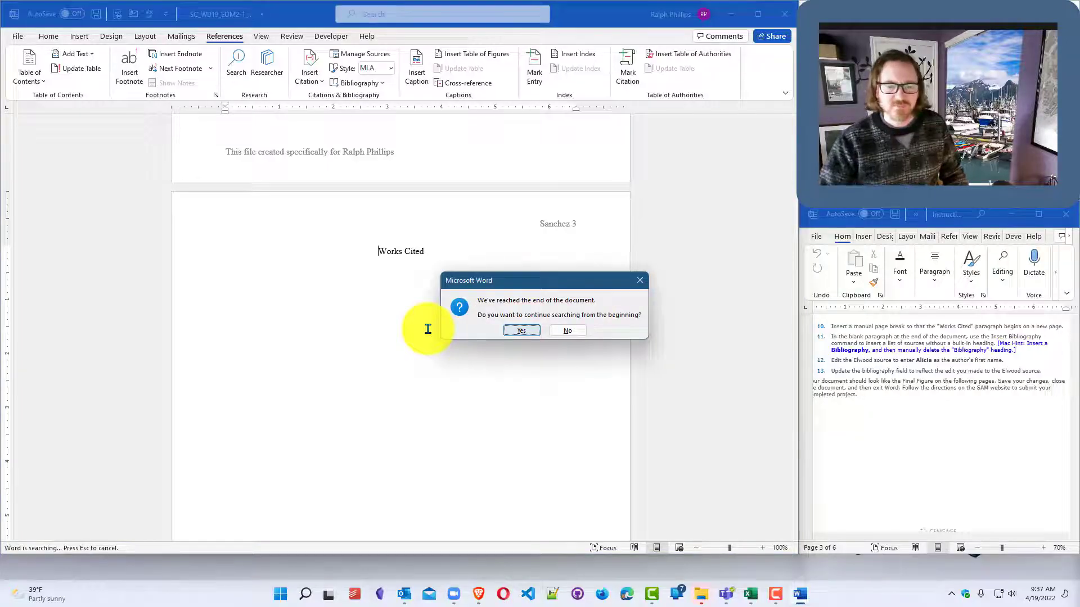
click(573, 330)
scroll(573, 330, up, 10)
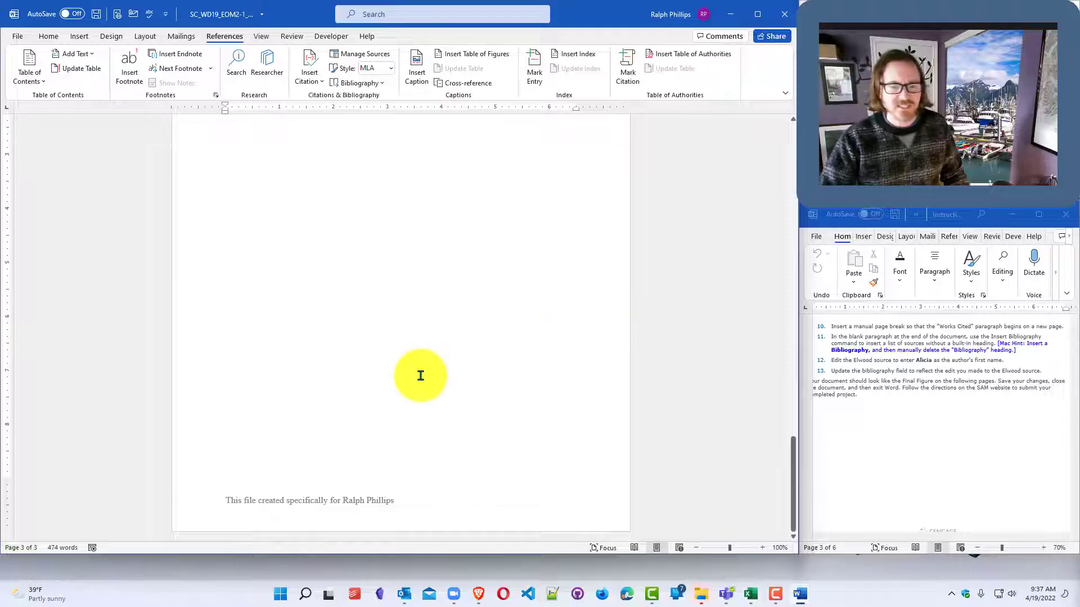
scroll(421, 376, down, 10)
scroll(317, 307, up, 1)
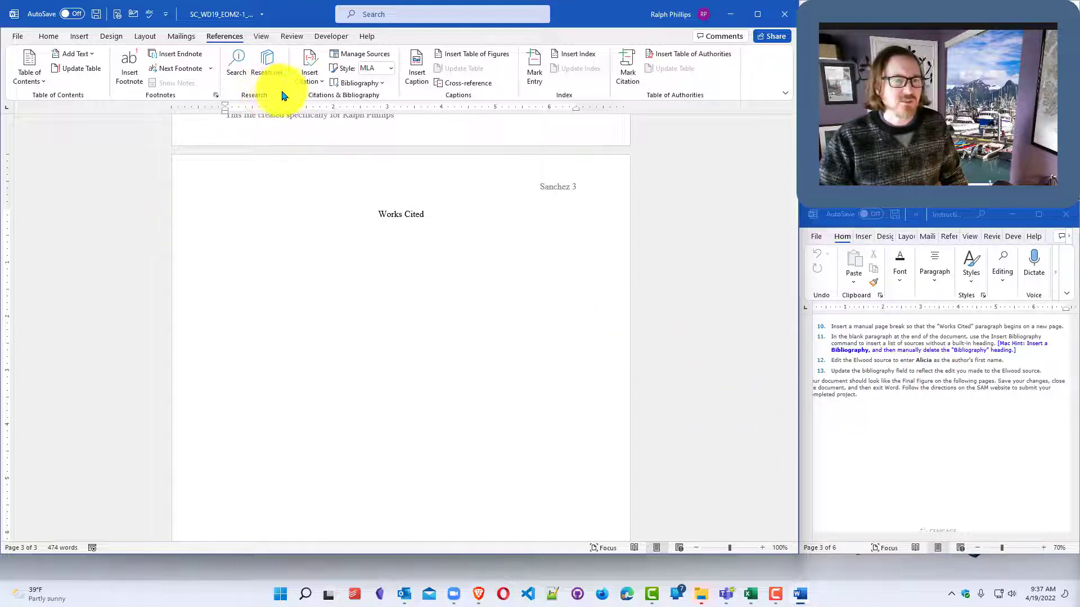
click(379, 86)
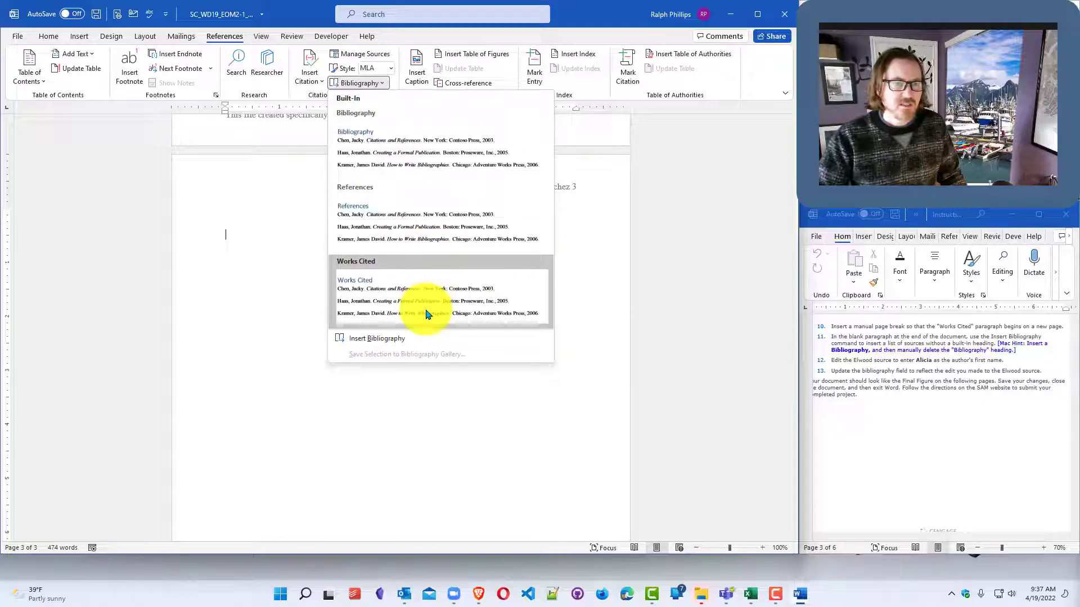
click(376, 342)
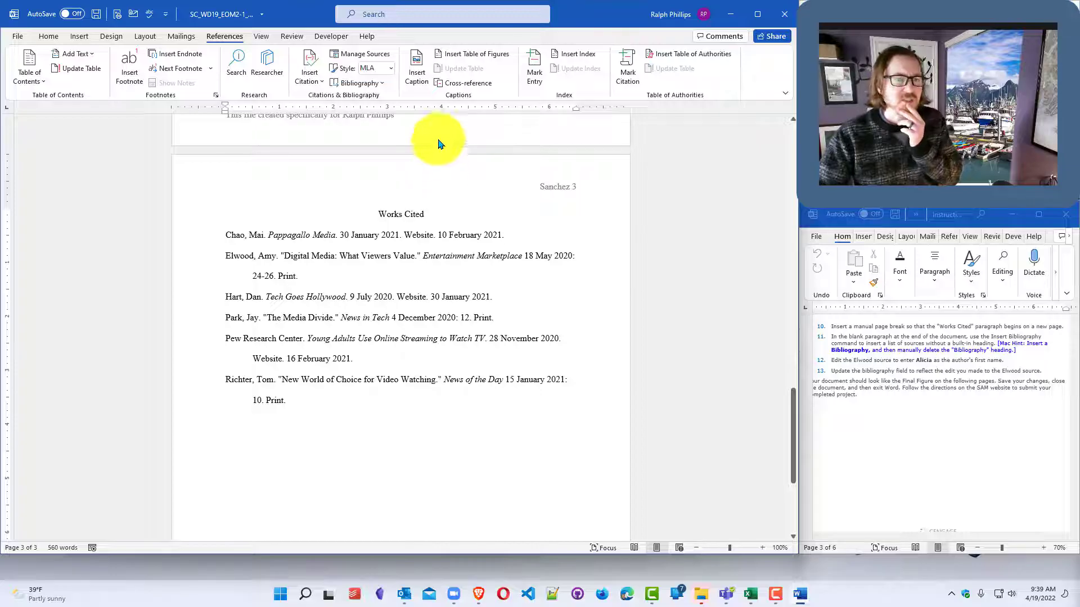
Step: Change the author's first name in the "Digital Media: What Viewers Value" source to the one given in instruction 12
click(358, 57)
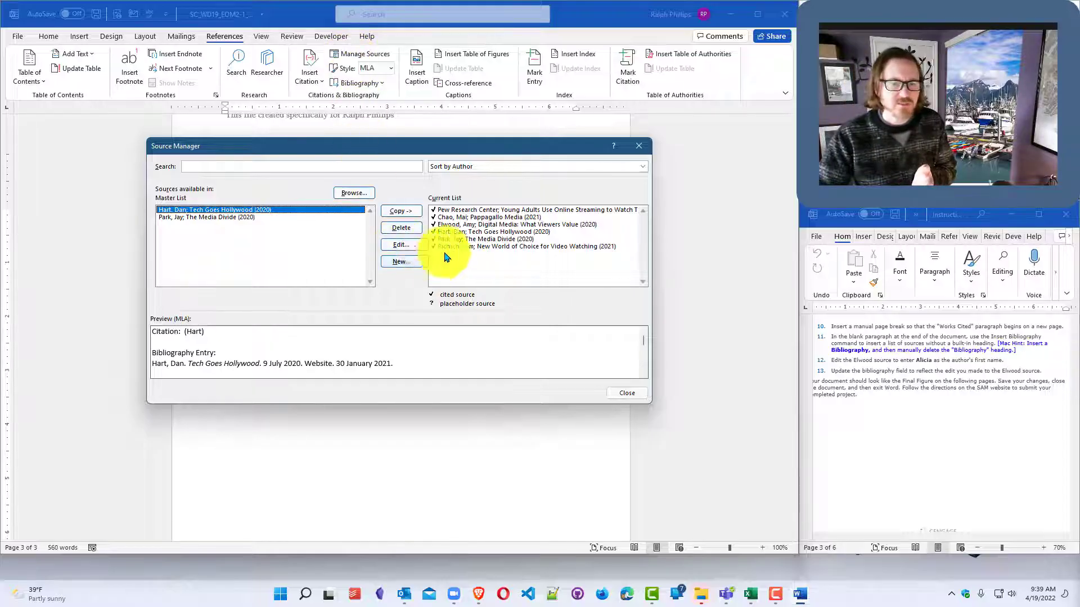
click(456, 225)
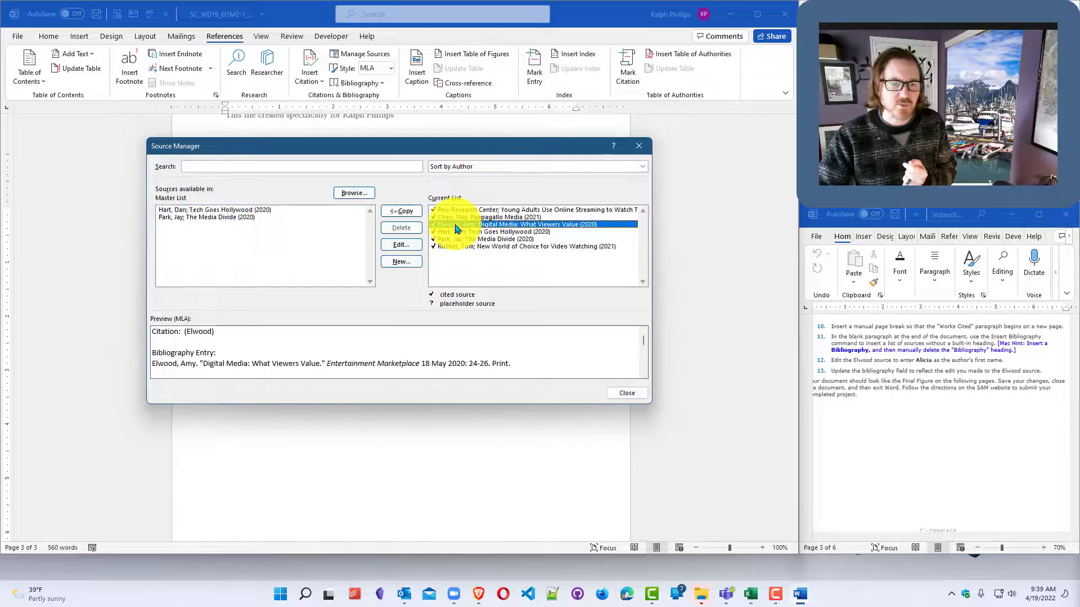
click(400, 245)
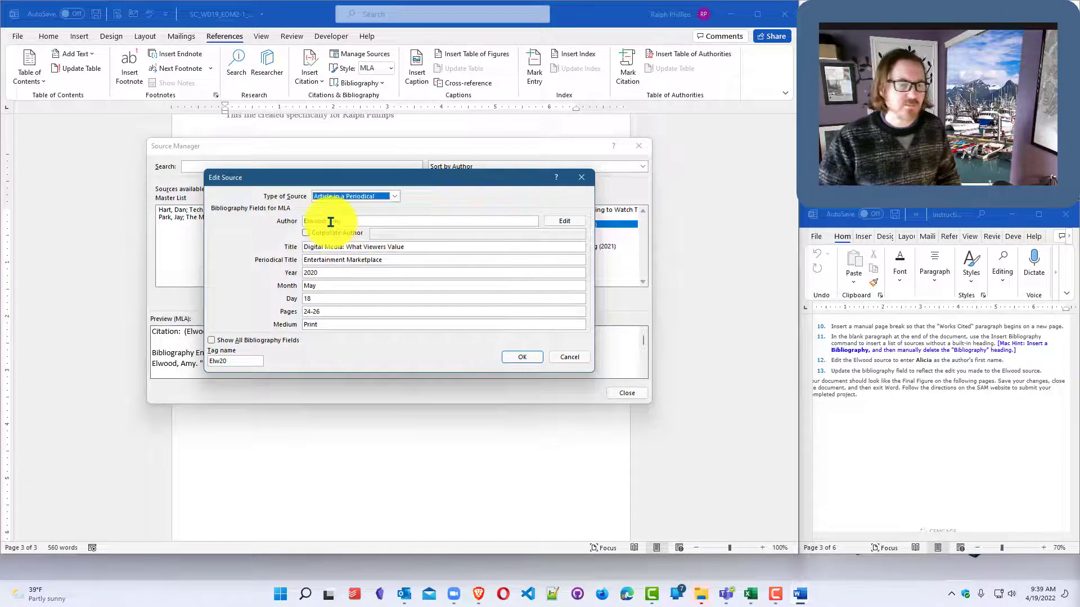
drag(329, 222, 371, 220)
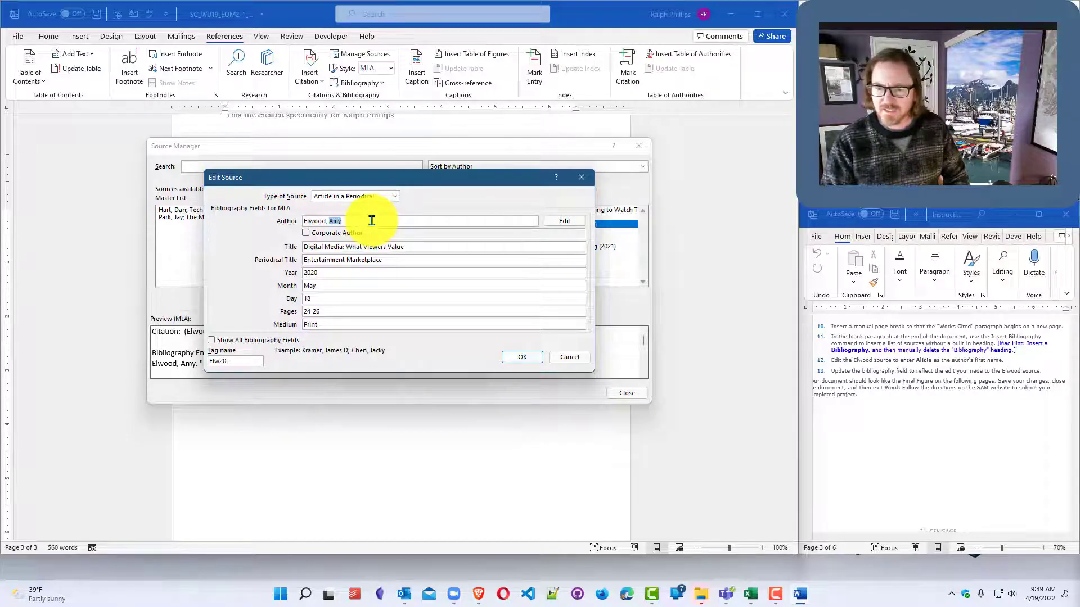
text(Alicia)
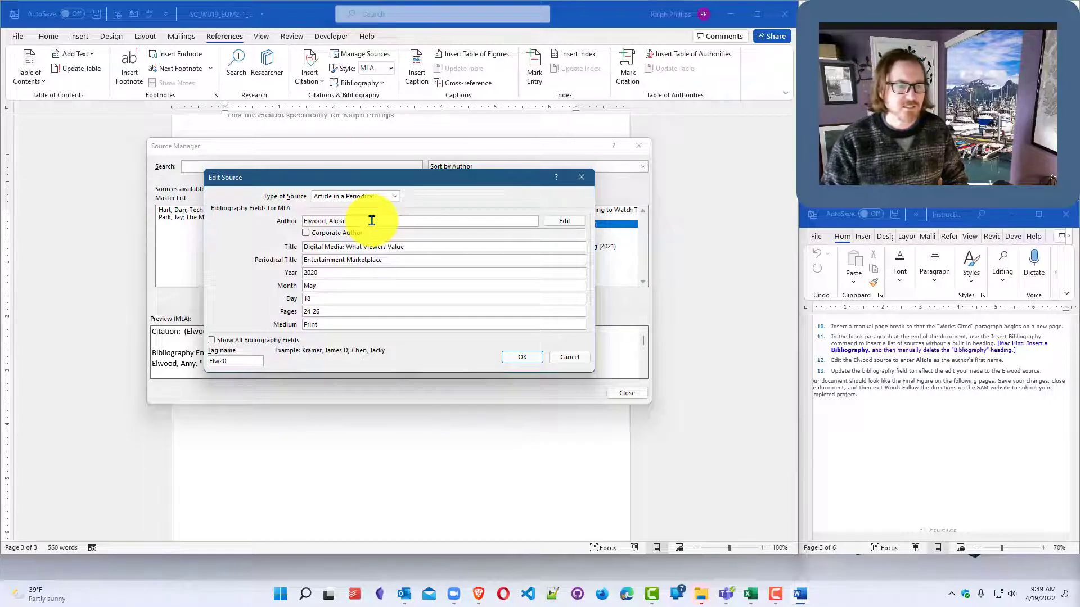
click(524, 361)
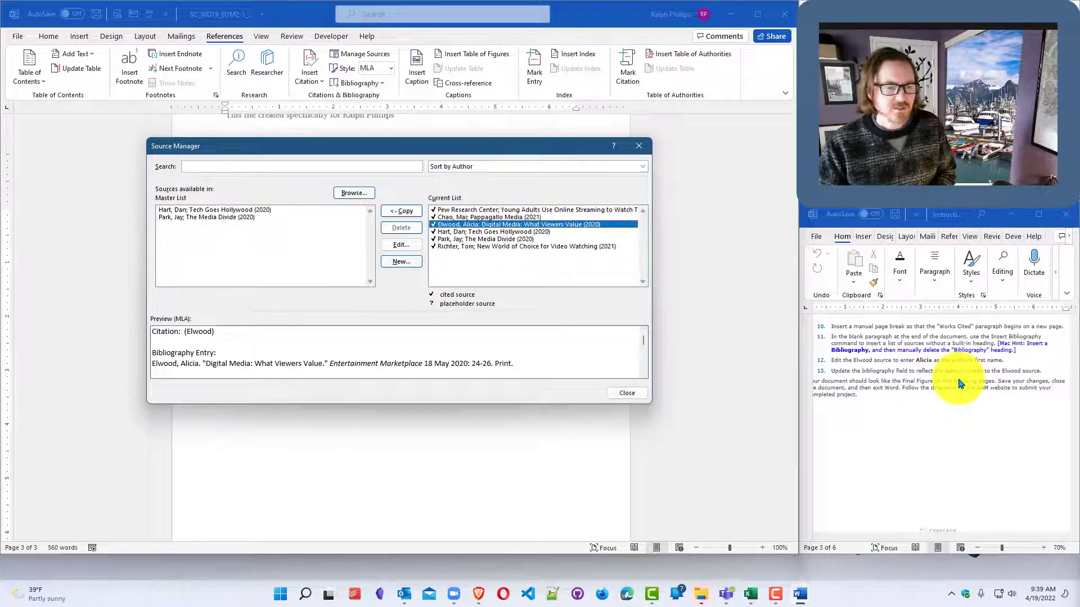
click(633, 394)
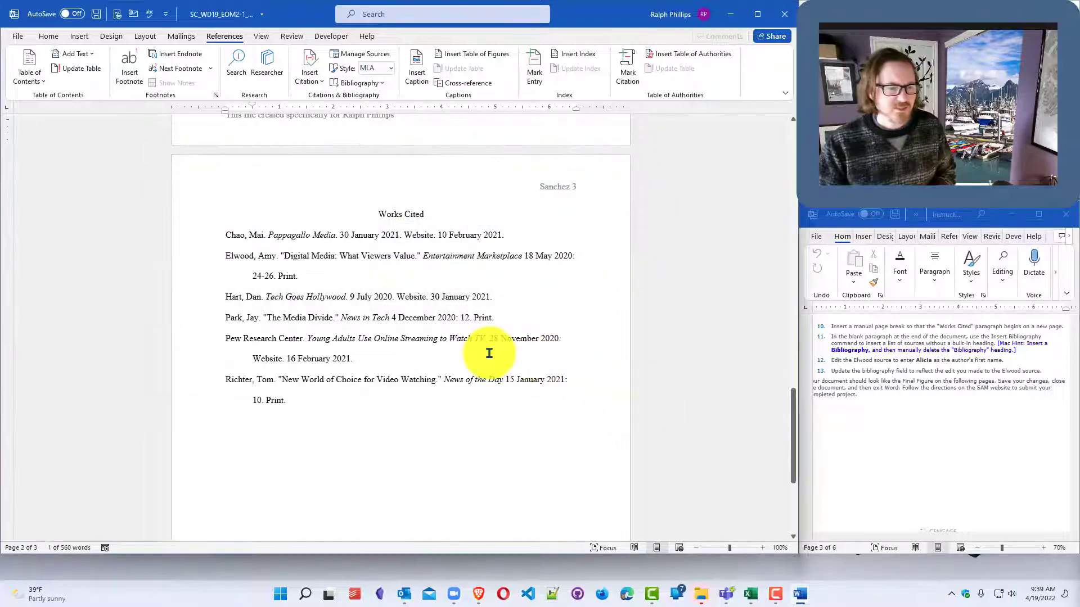
Step: Update the bibliography field under "Works Cited" to reflect the edited source
right_click(263, 256)
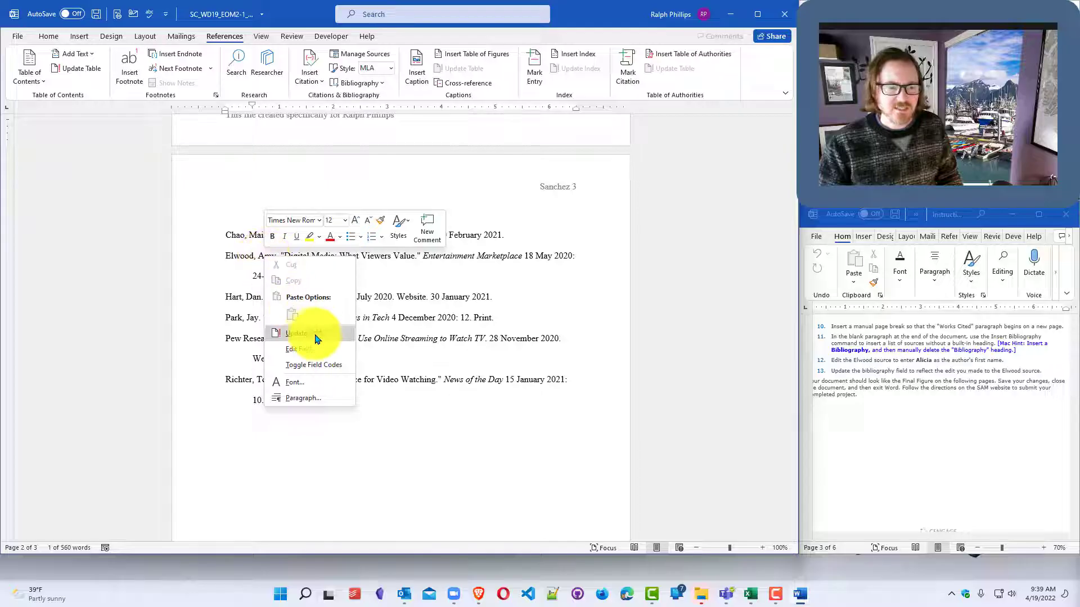
click(415, 323)
right_click(414, 319)
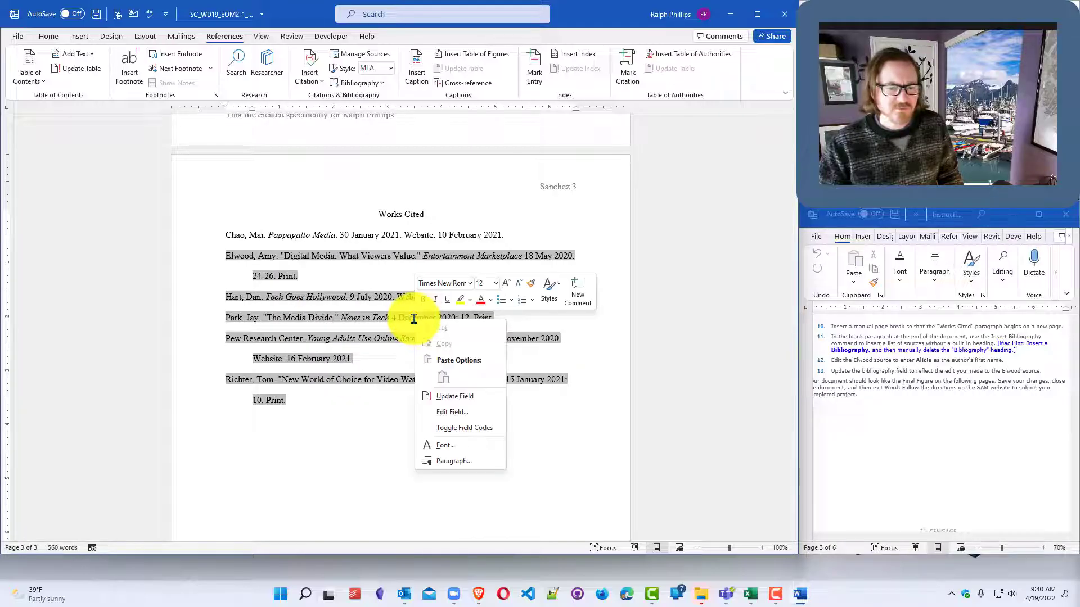
click(482, 398)
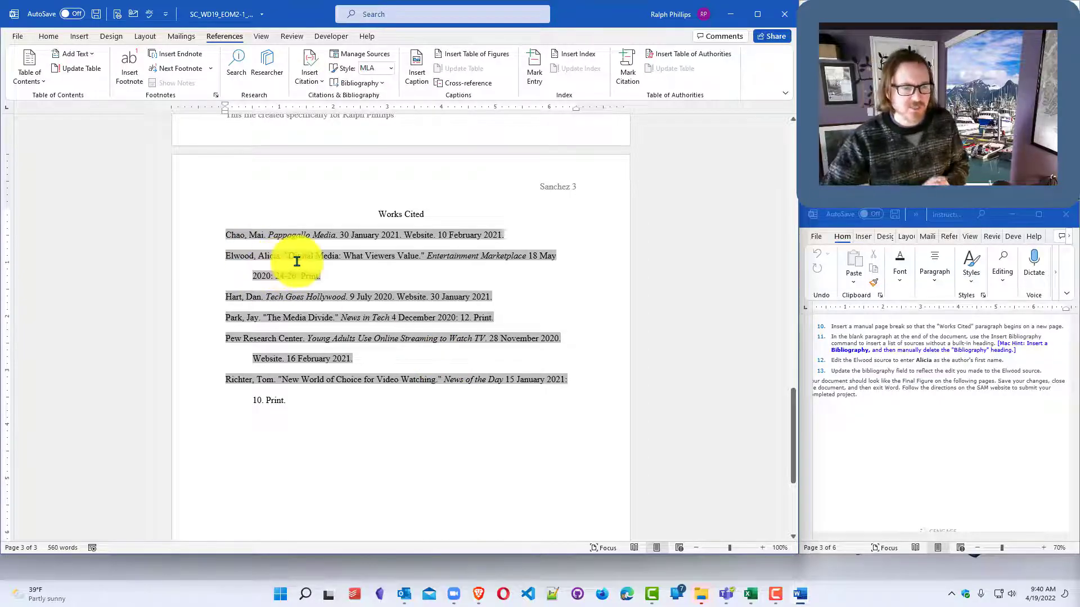
click(303, 295)
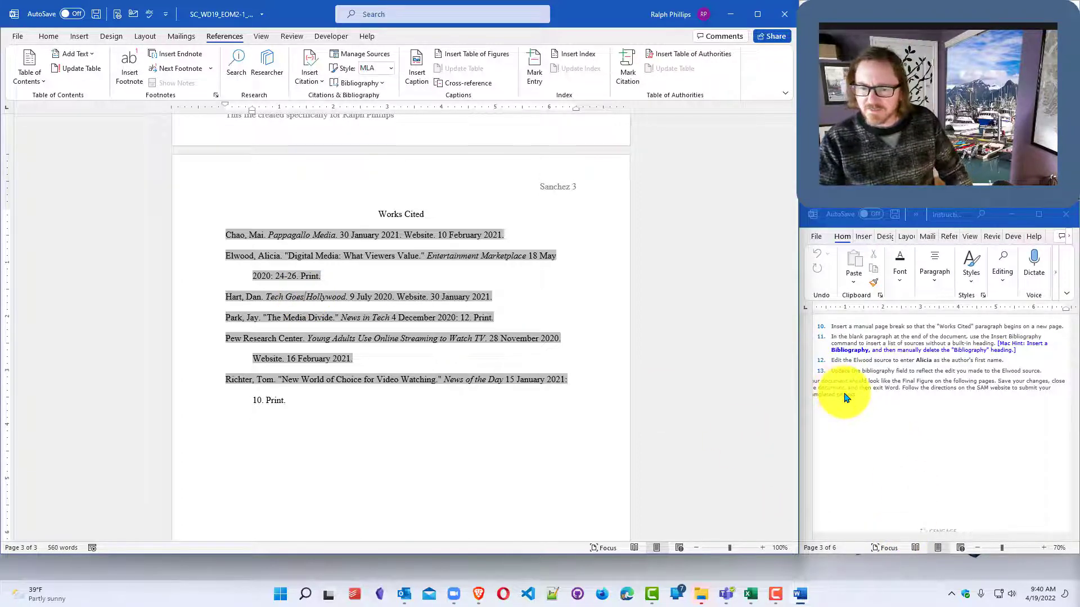
Step: Compare every page of the paper, from the first-page heading to Works Cited, with the Final Figure pages in the instructions document
click(894, 410)
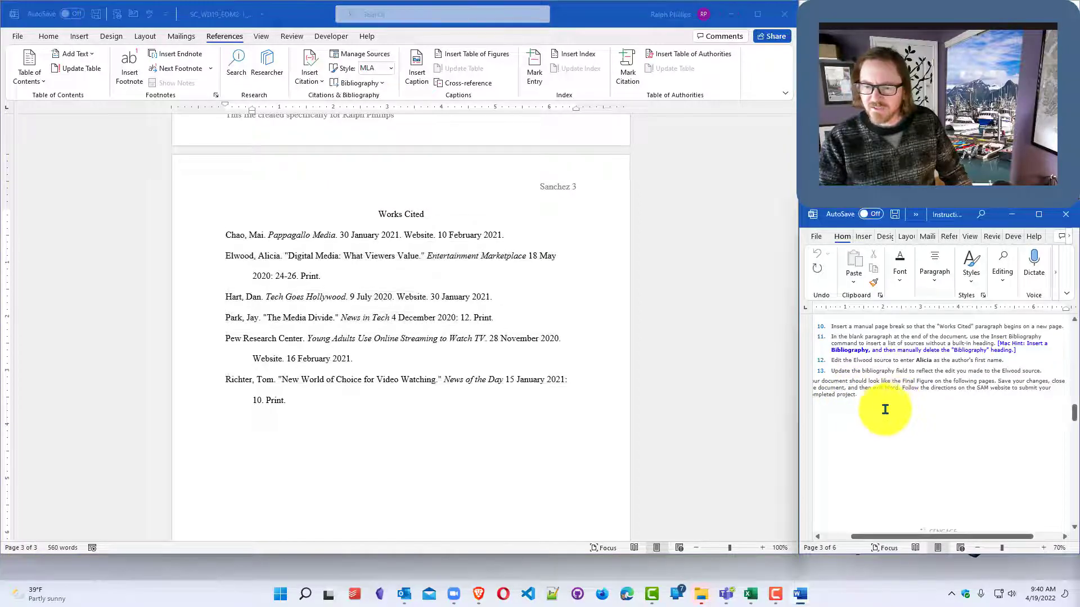
scroll(885, 410, down, 10)
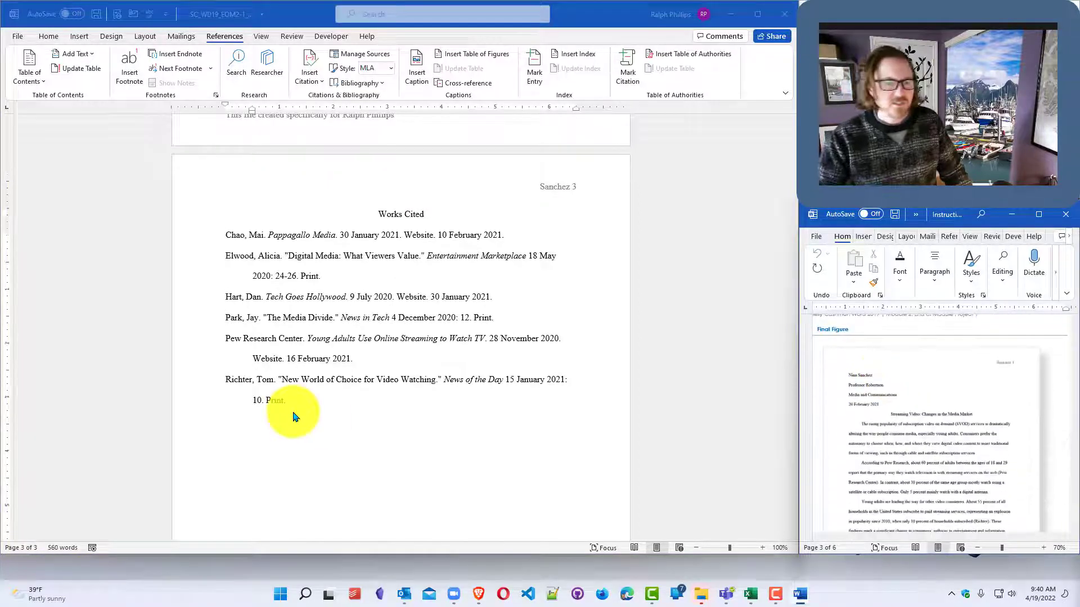
scroll(292, 416, up, 15)
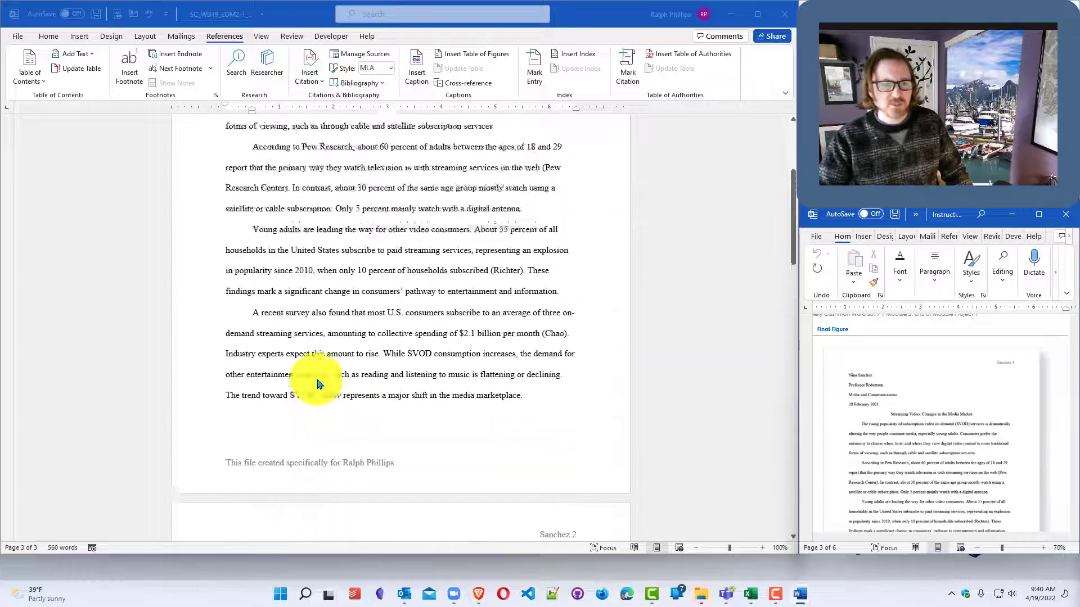
scroll(317, 384, up, 7)
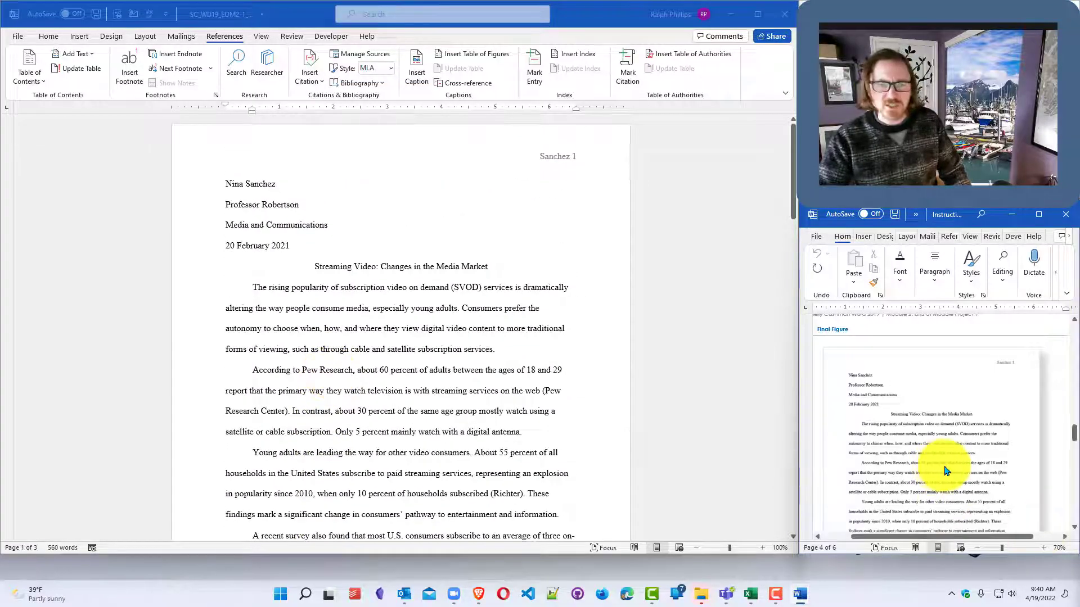
scroll(945, 458, down, 3)
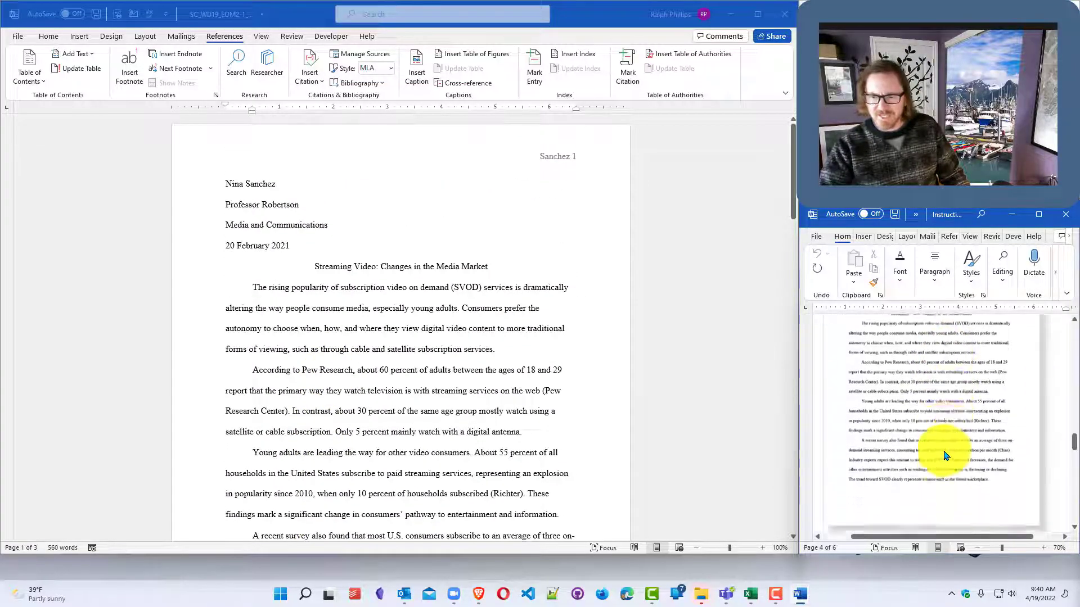
scroll(941, 453, down, 3)
scroll(433, 388, down, 3)
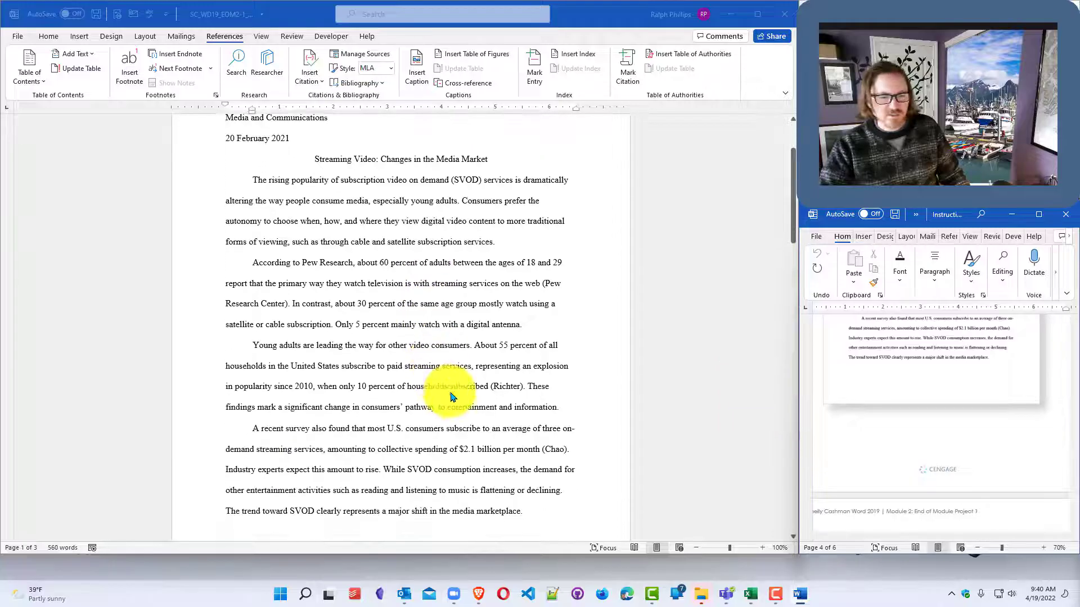
scroll(450, 397, down, 10)
scroll(976, 403, down, 5)
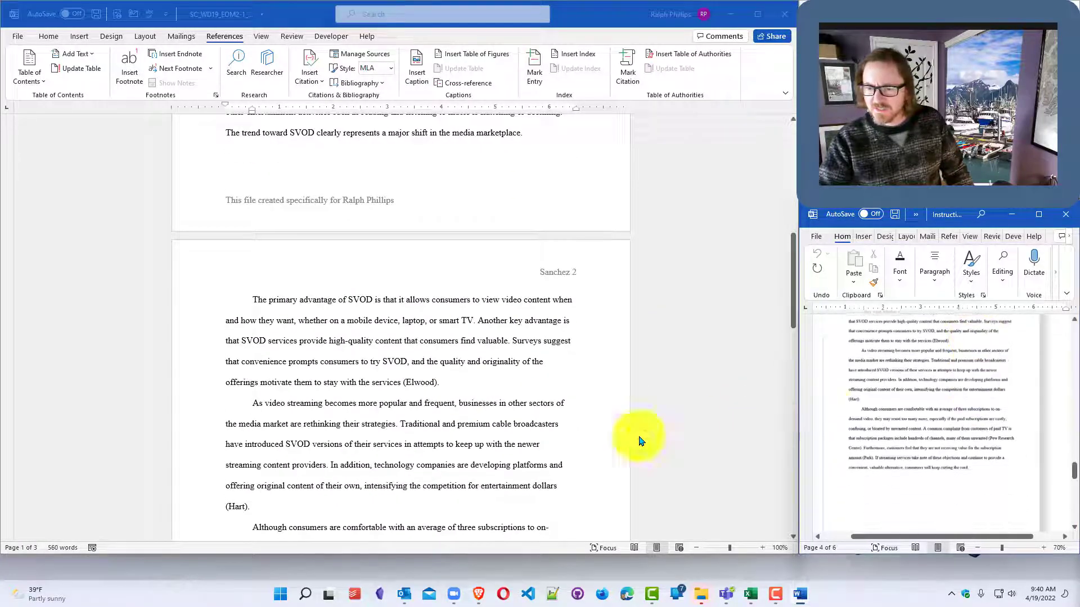
scroll(509, 433, down, 10)
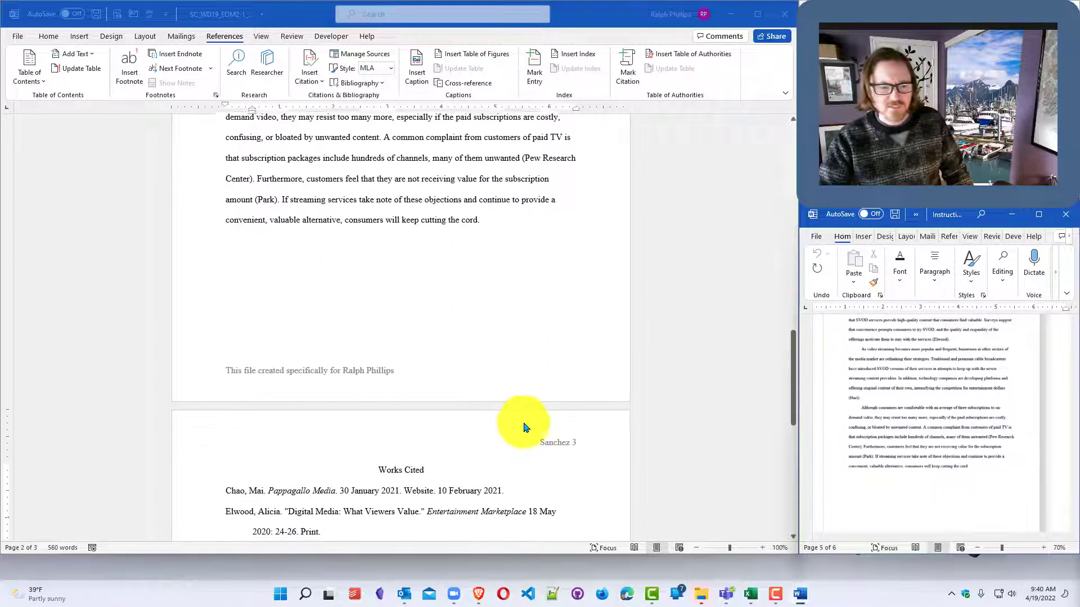
scroll(523, 427, down, 4)
scroll(936, 408, down, 8)
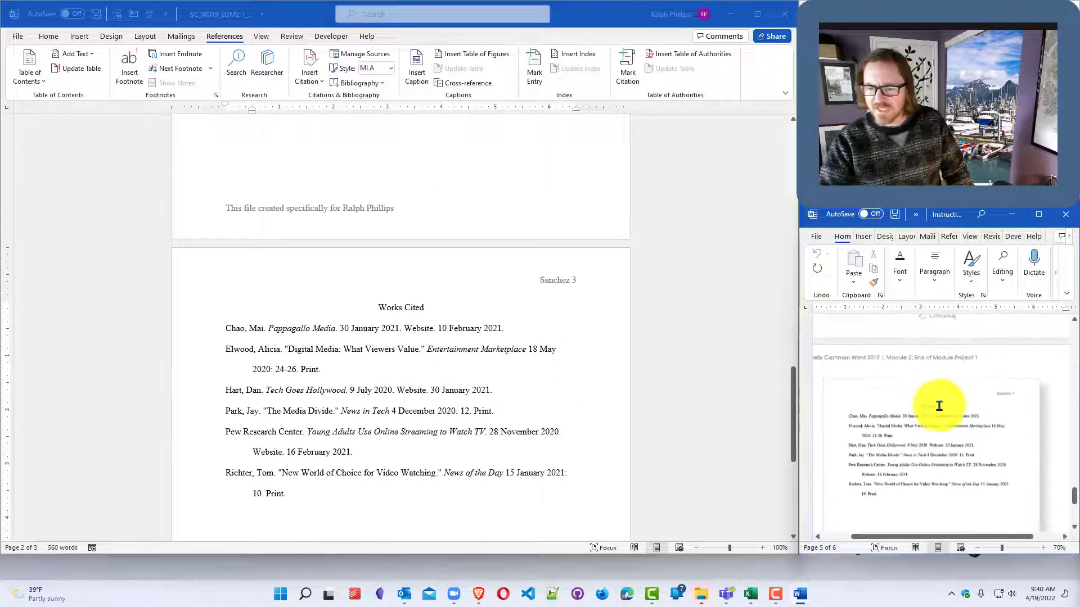
scroll(944, 427, down, 3)
scroll(382, 419, down, 3)
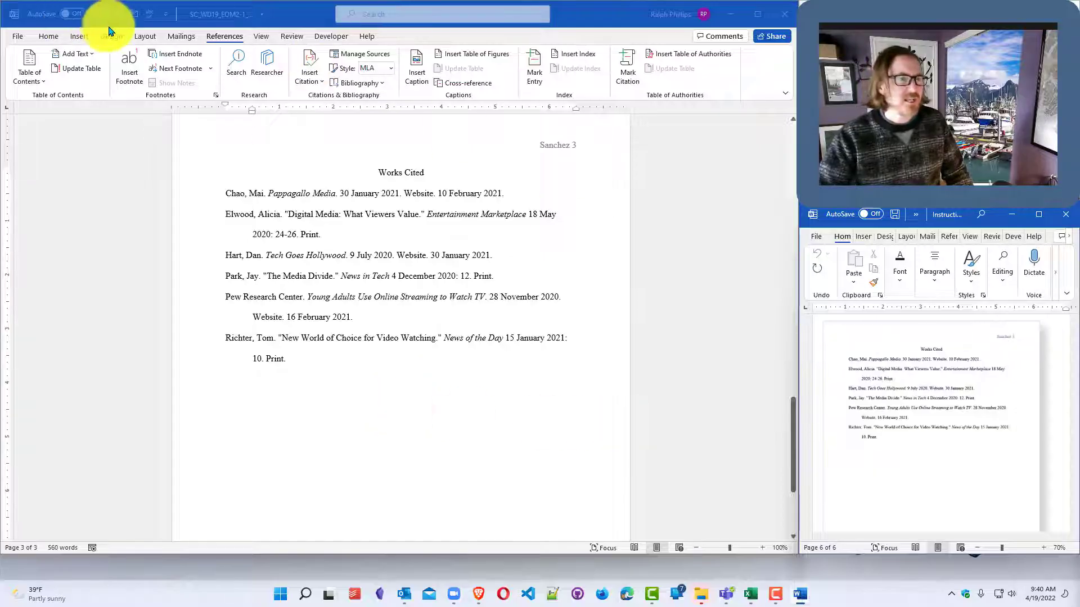
Step: Save the finished paper, switch to the SAM project page in the browser and upload the expected "_2" .docx file from the Desktop
click(96, 16)
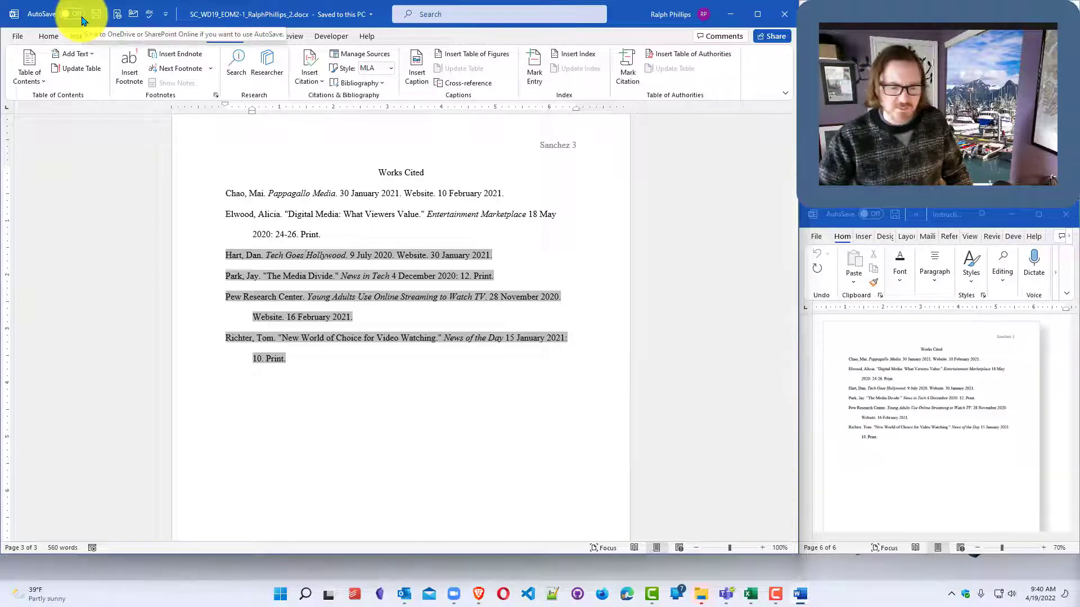
click(478, 595)
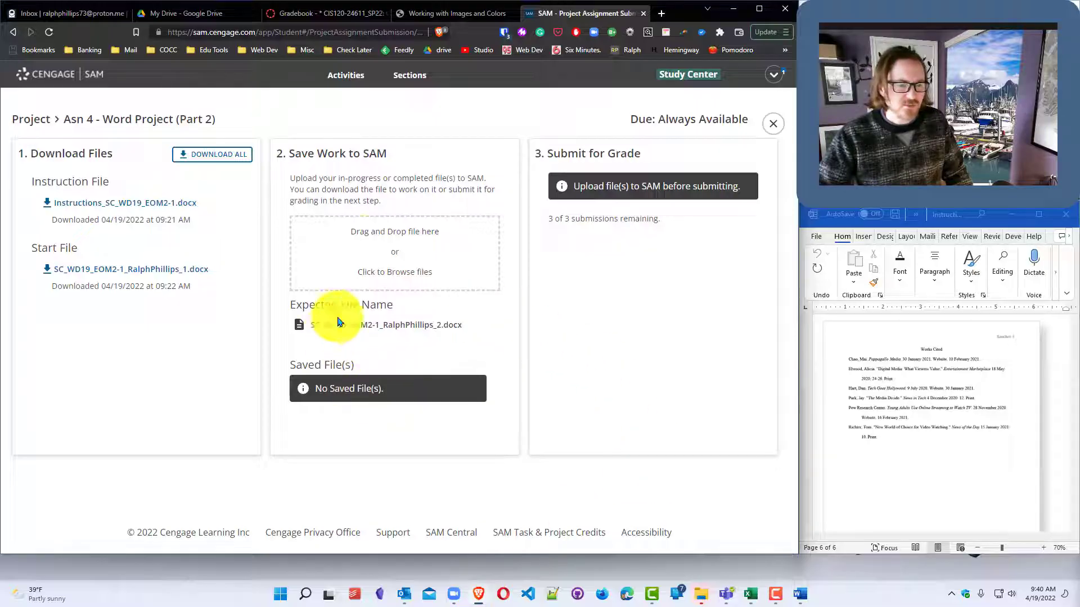
click(413, 272)
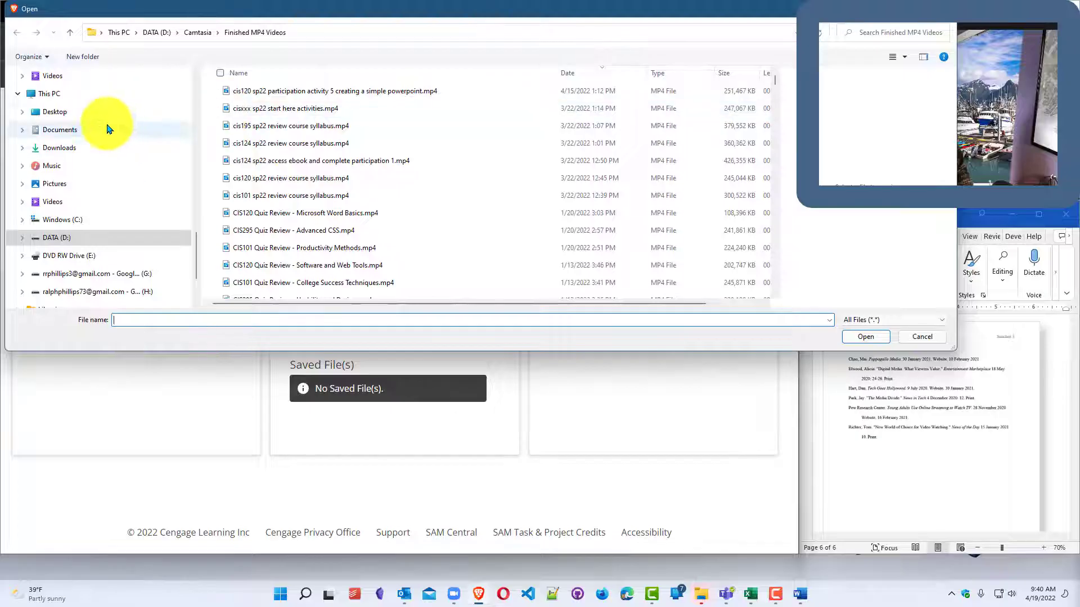
click(87, 115)
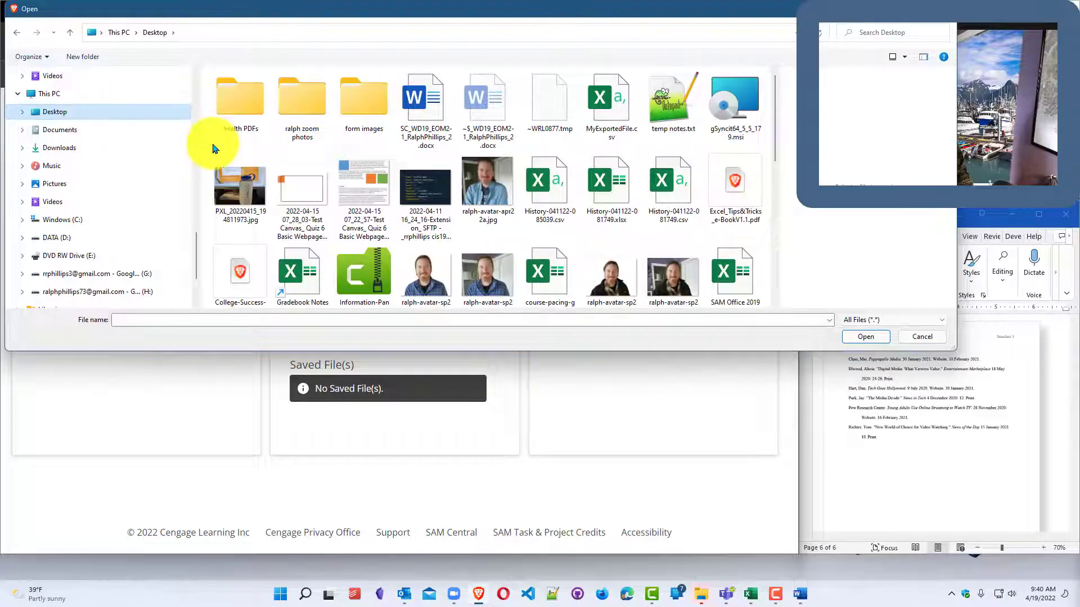
click(424, 141)
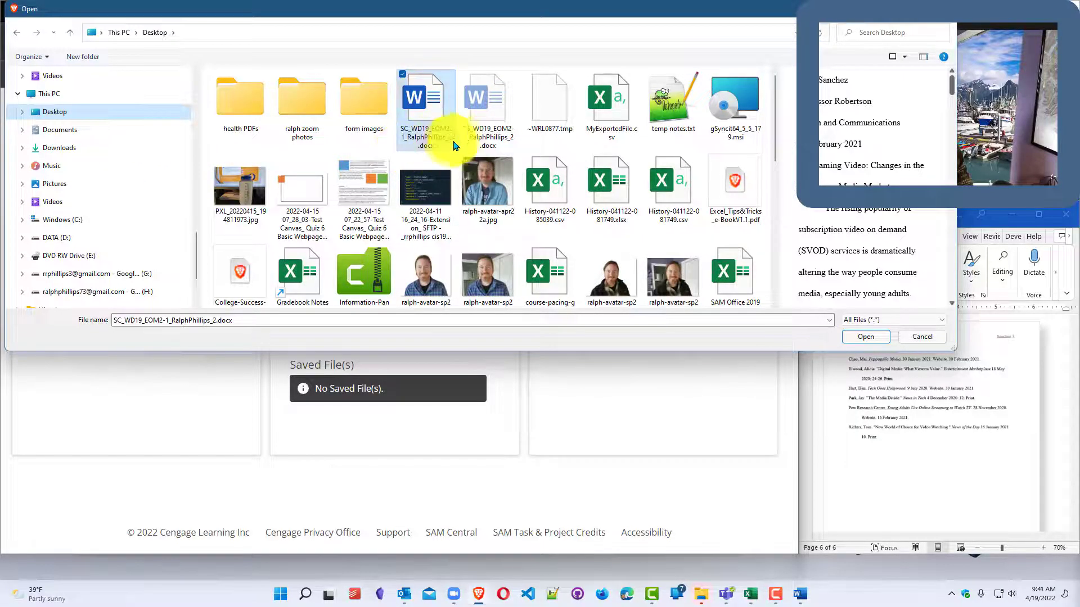
double_click(431, 135)
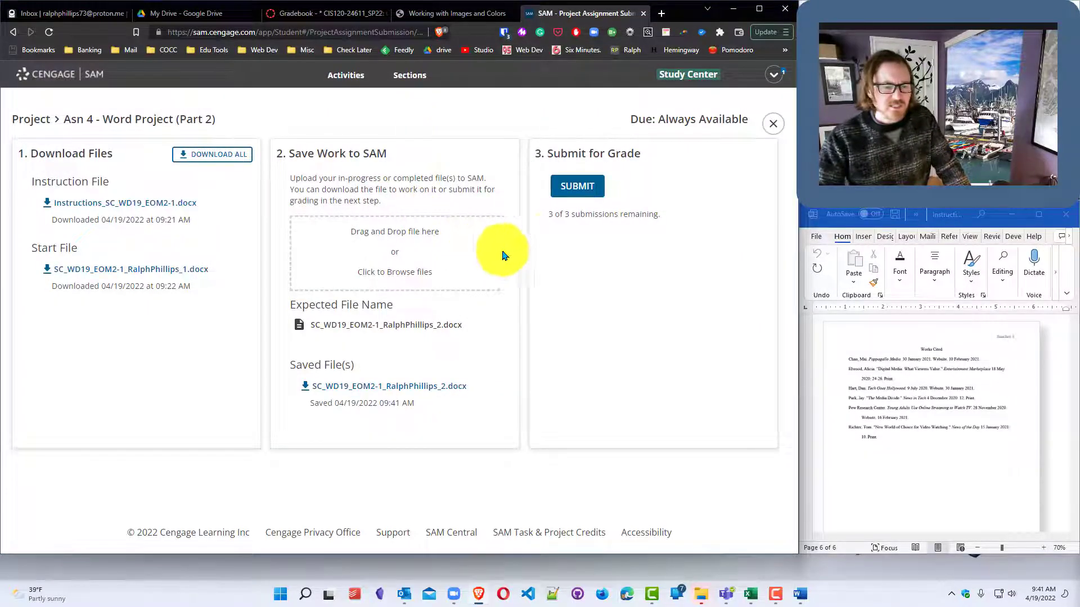
Step: Submit the uploaded file for grading and save the Graded Summary Report to the Desktop under its suggested name
click(579, 191)
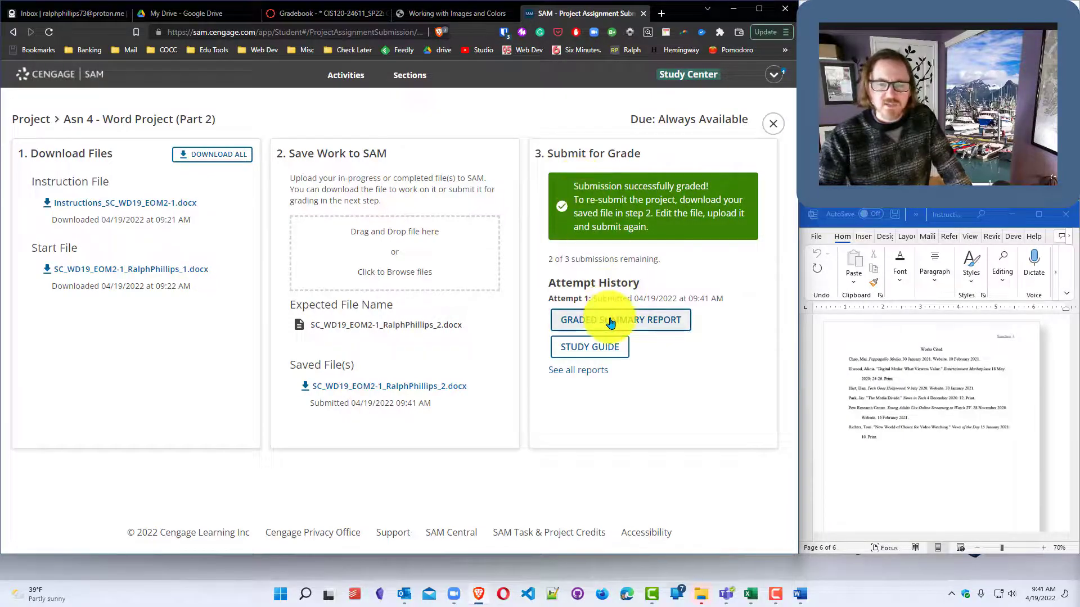
click(612, 322)
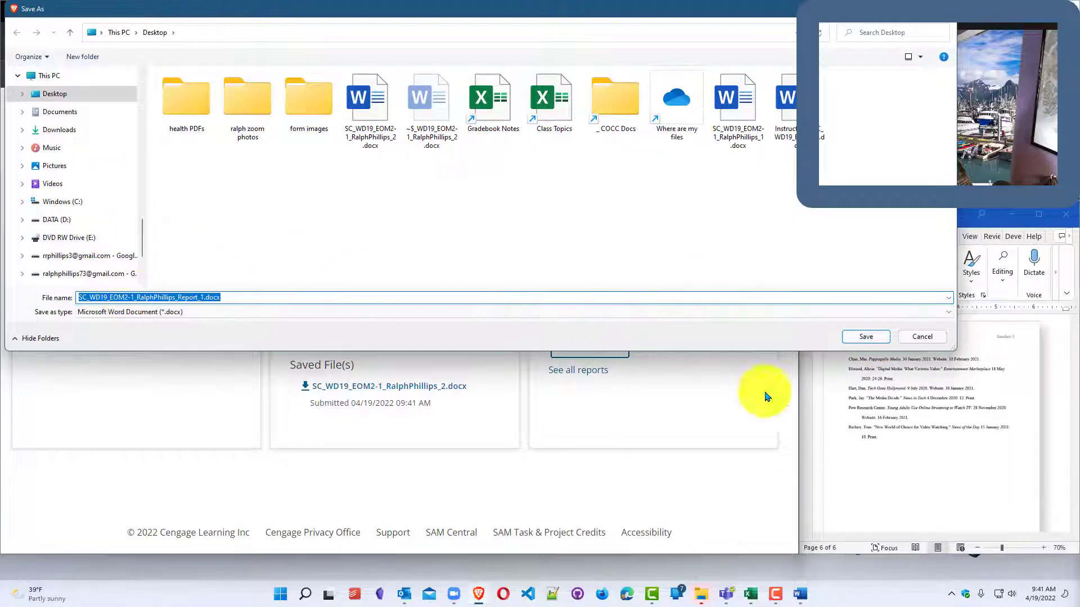
click(878, 342)
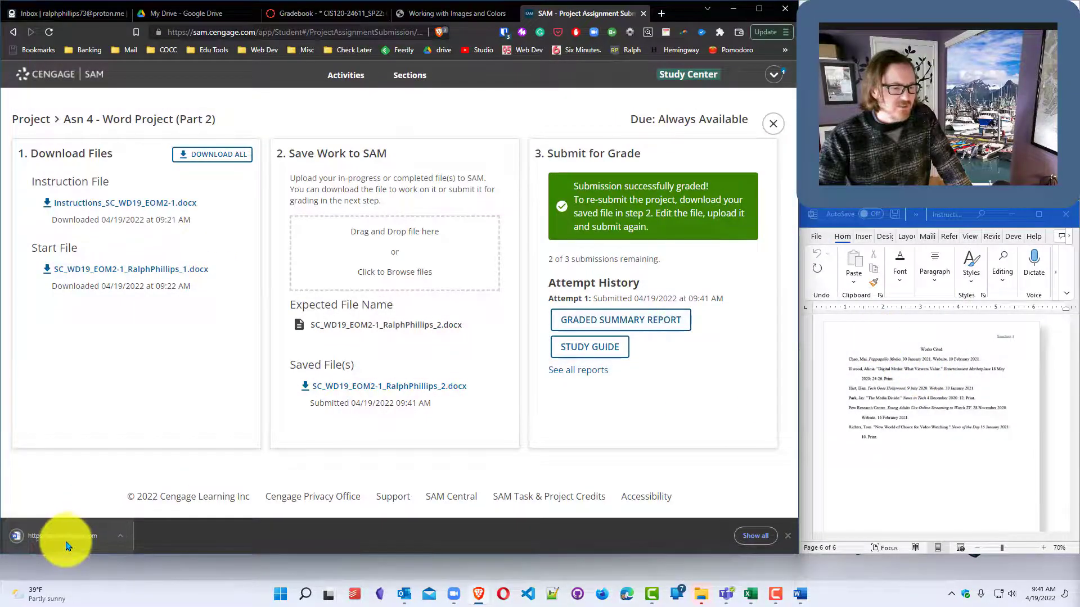
Step: Open the downloaded graded report in Word with editing enabled and review the overall score and the points for each instruction
click(66, 540)
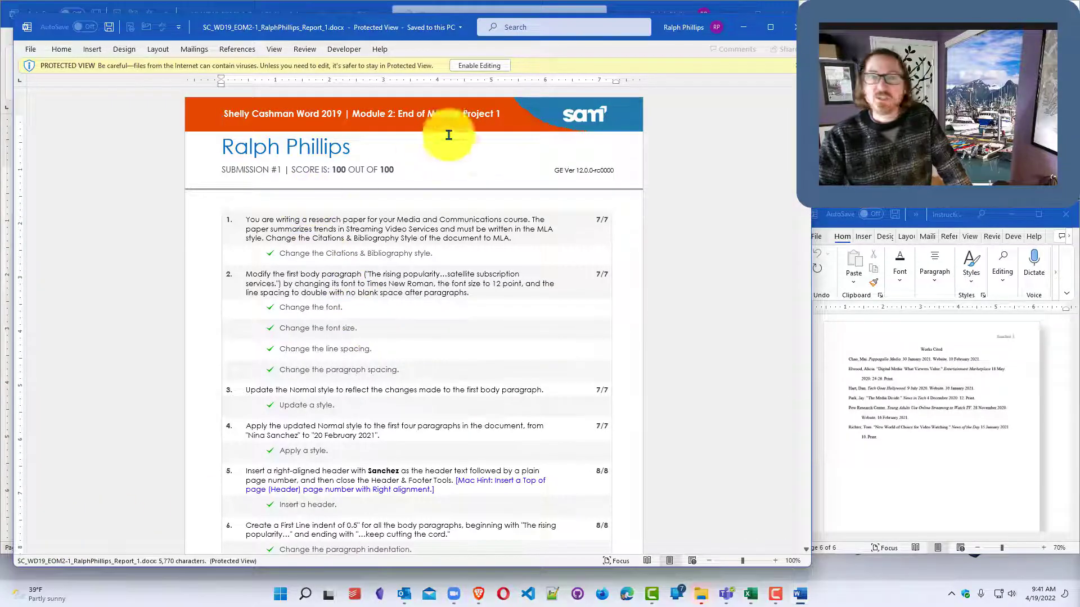
click(481, 67)
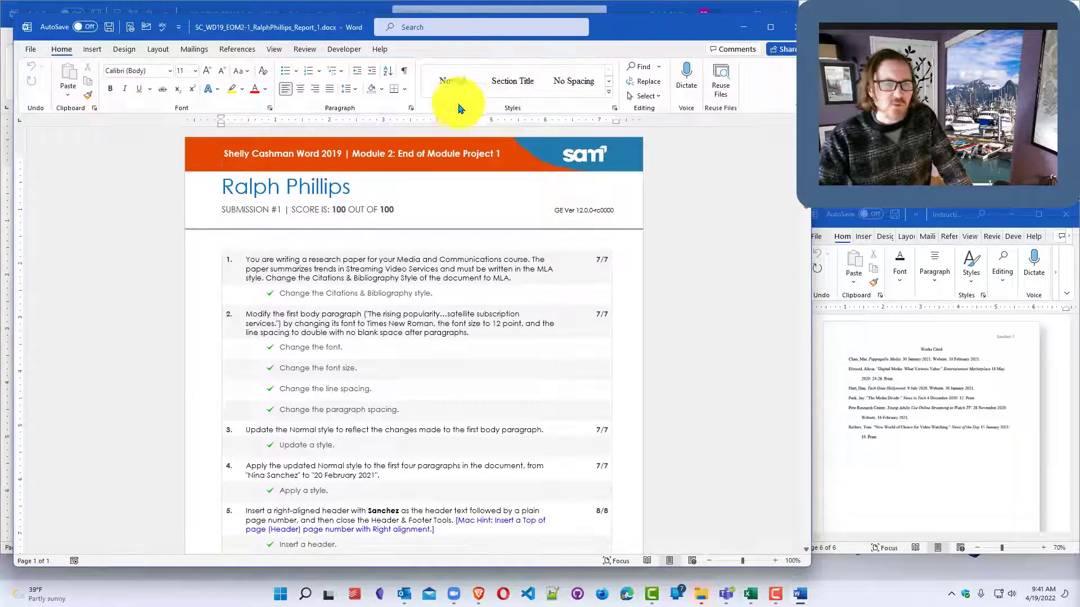
click(420, 262)
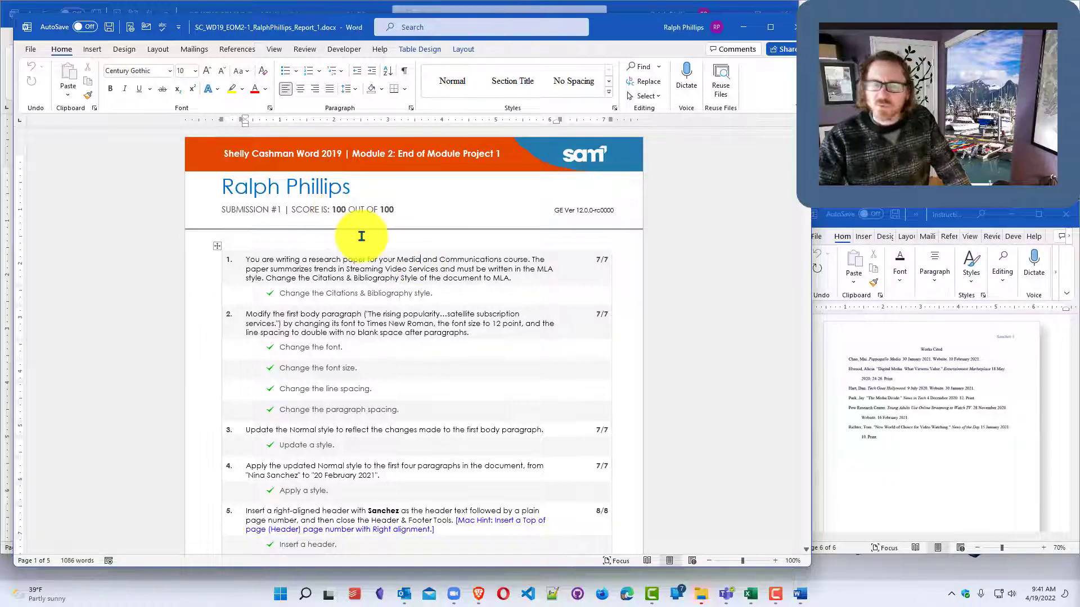
scroll(441, 369, down, 4)
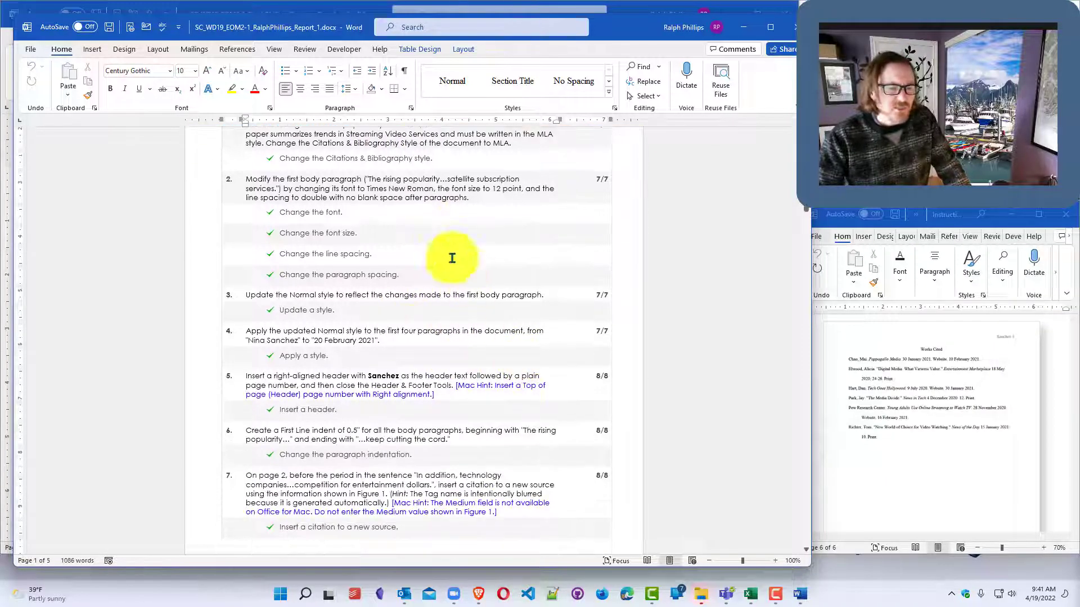
scroll(575, 401, down, 4)
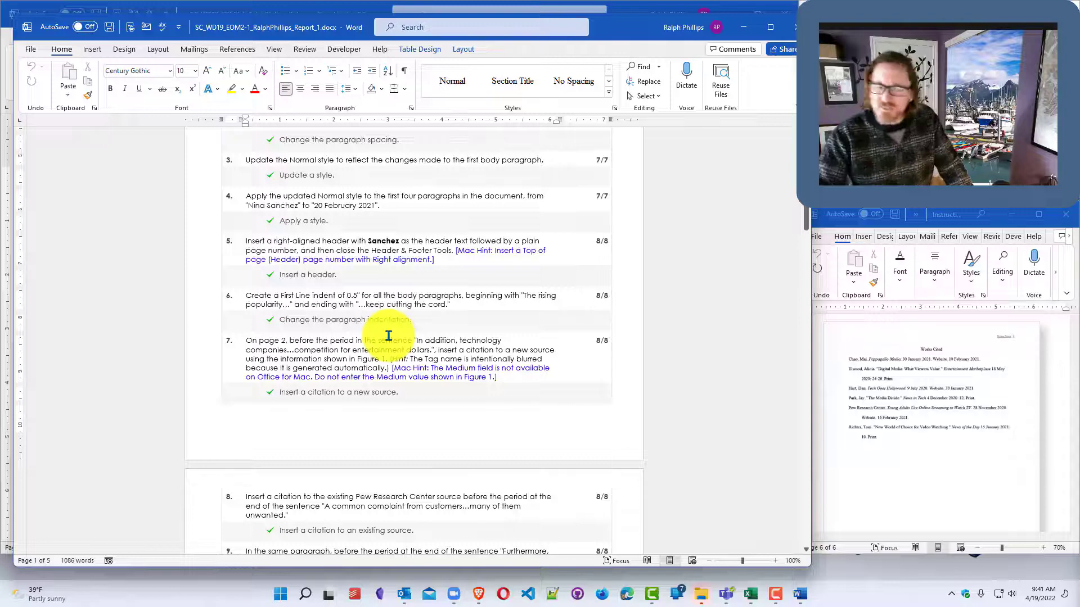
scroll(469, 371, down, 4)
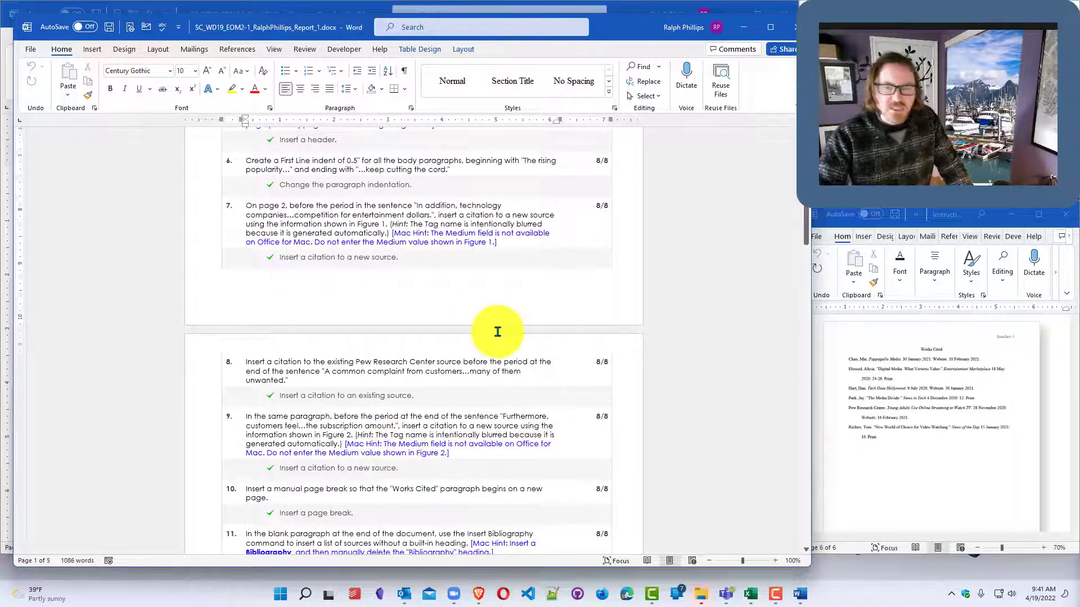
scroll(497, 332, up, 12)
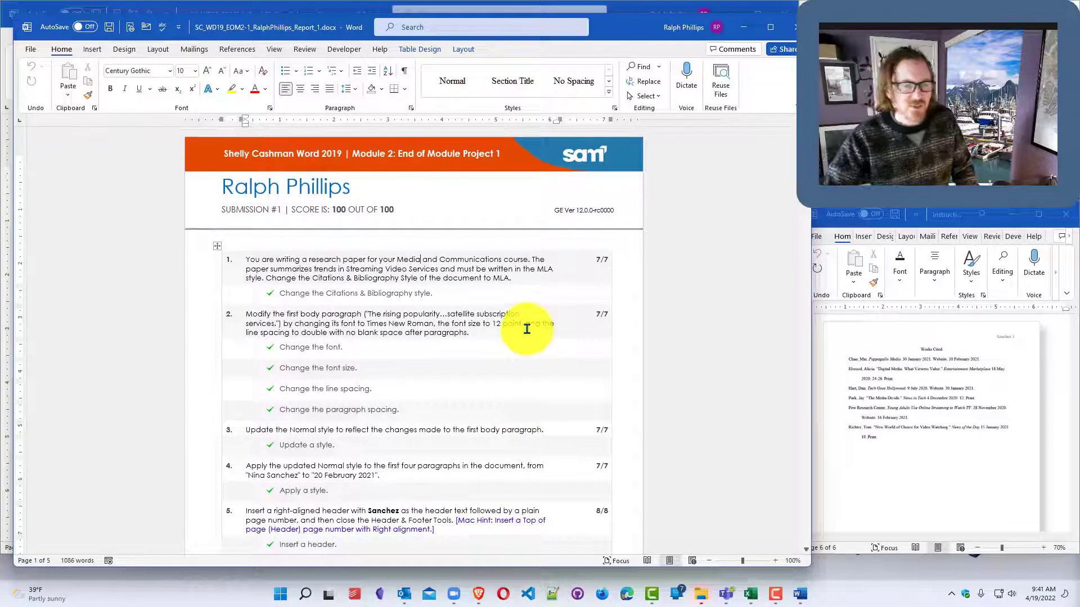